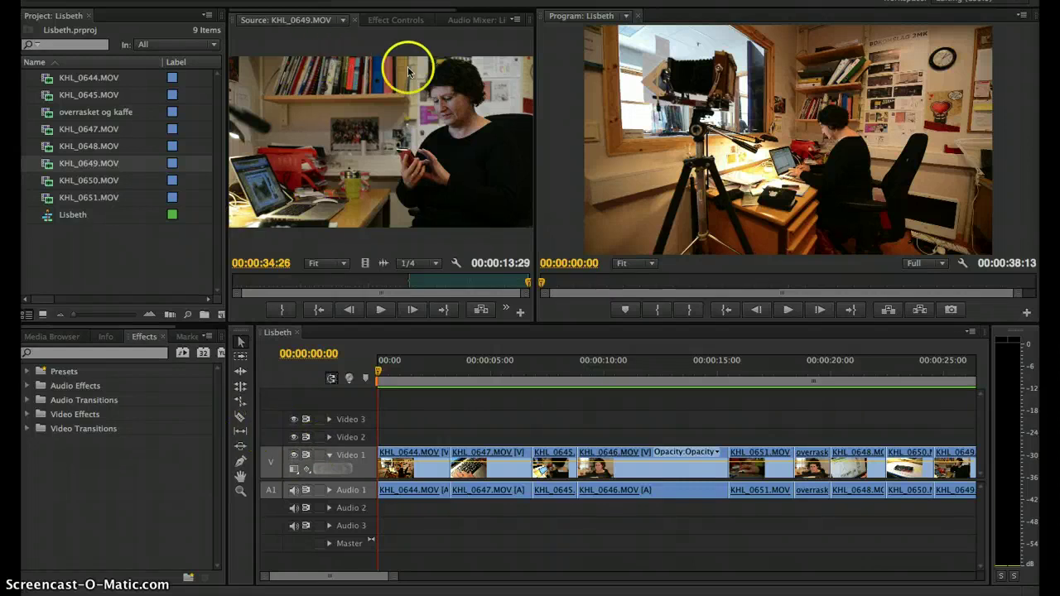
Step: Create a new Default Still title, keep the name Title 01, and open it in the Titler
key("shift+7")
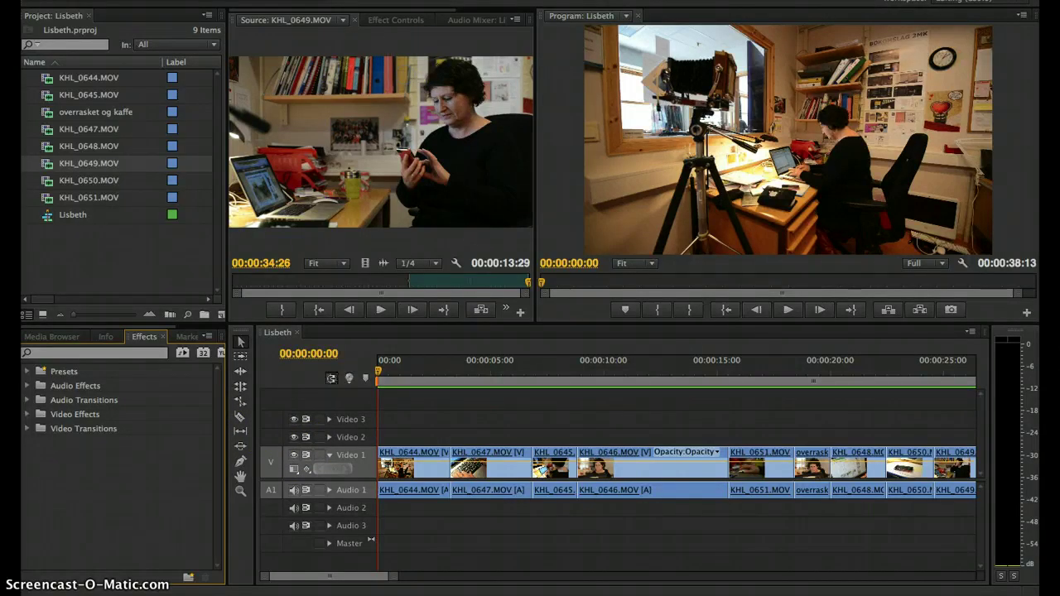
left_click(397, 0)
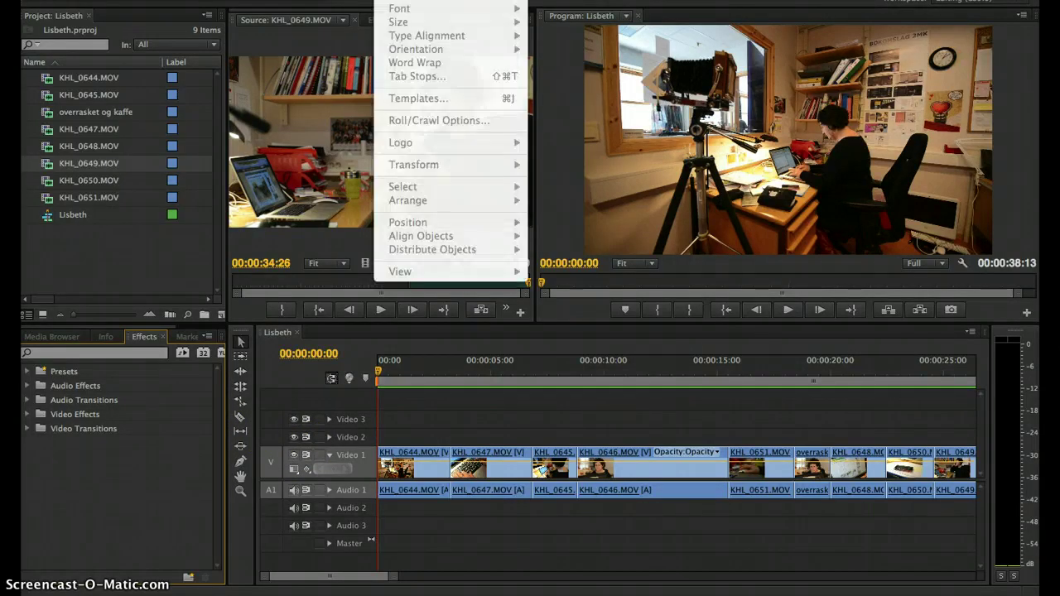
mouse_move(414, 0)
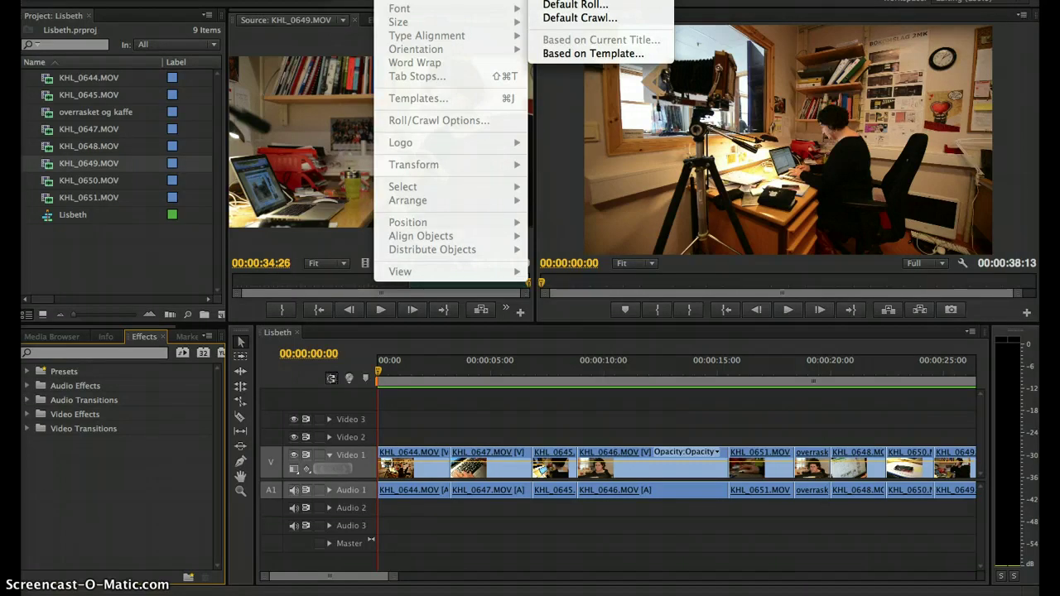
left_click(571, 2)
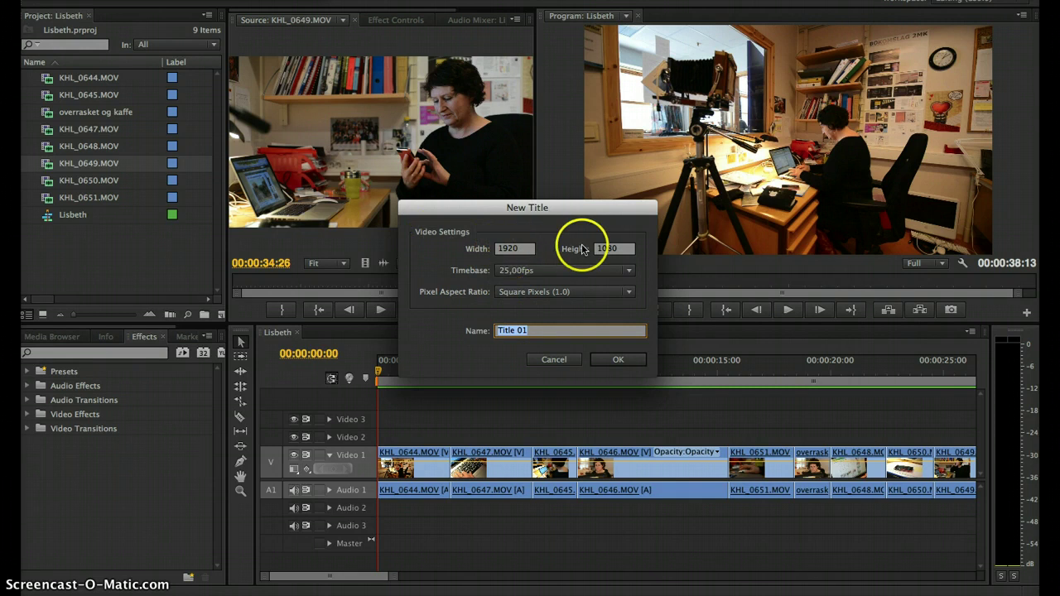
left_click(607, 361)
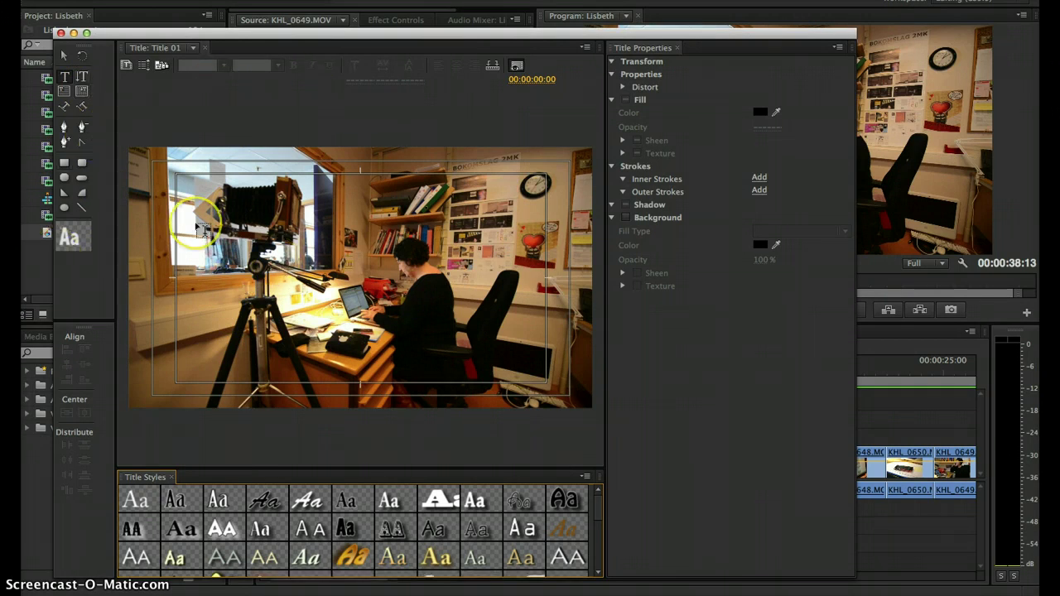
Step: Type the caption 'Lisbeth blir sjokkert' at the lower left of the title, fixing the typos
left_click(201, 229)
left_click(187, 308)
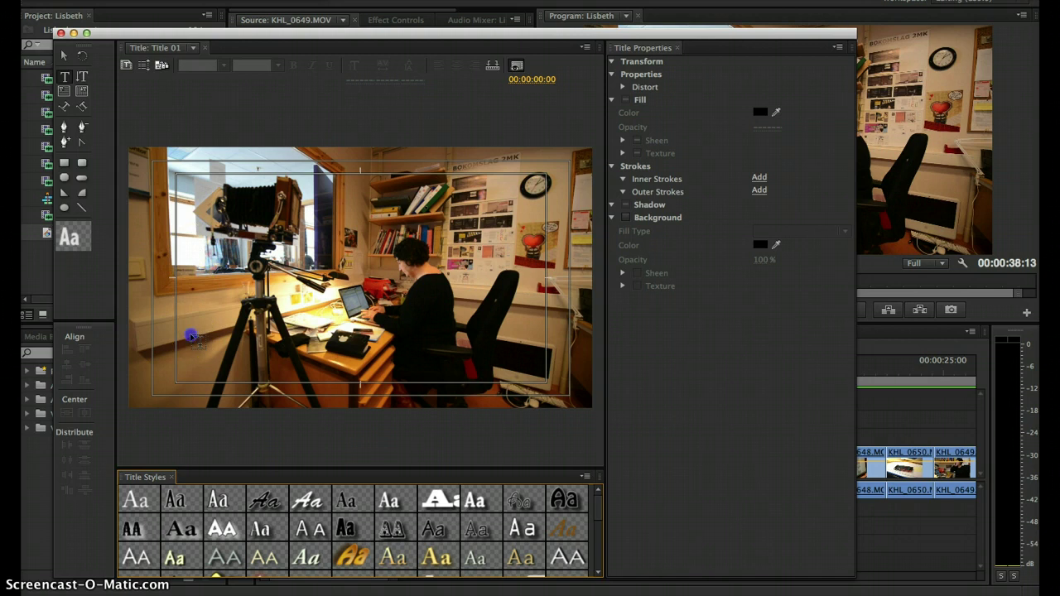
left_click(332, 290)
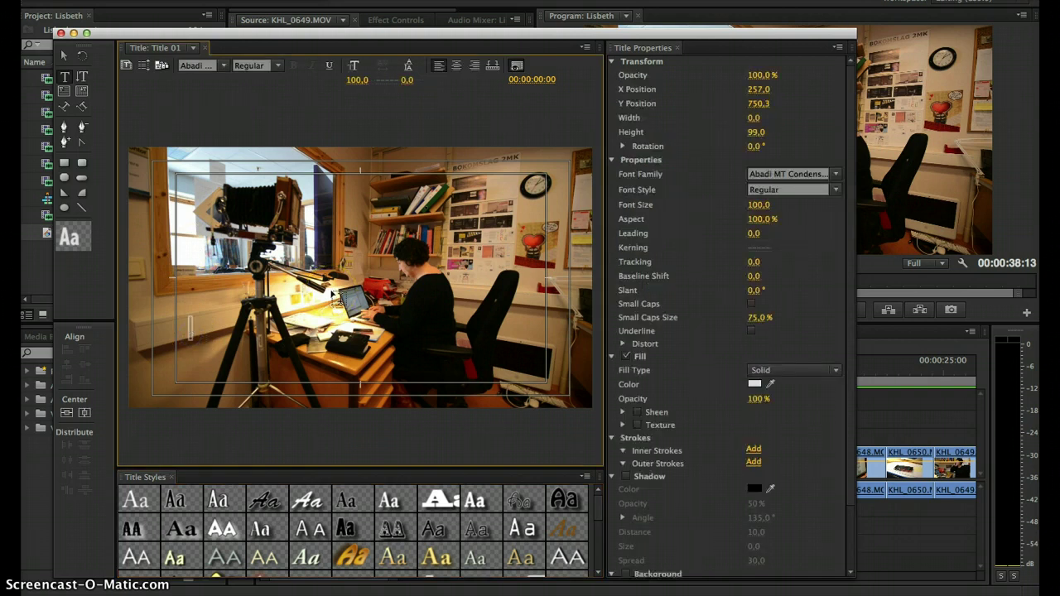
type("Lisbe")
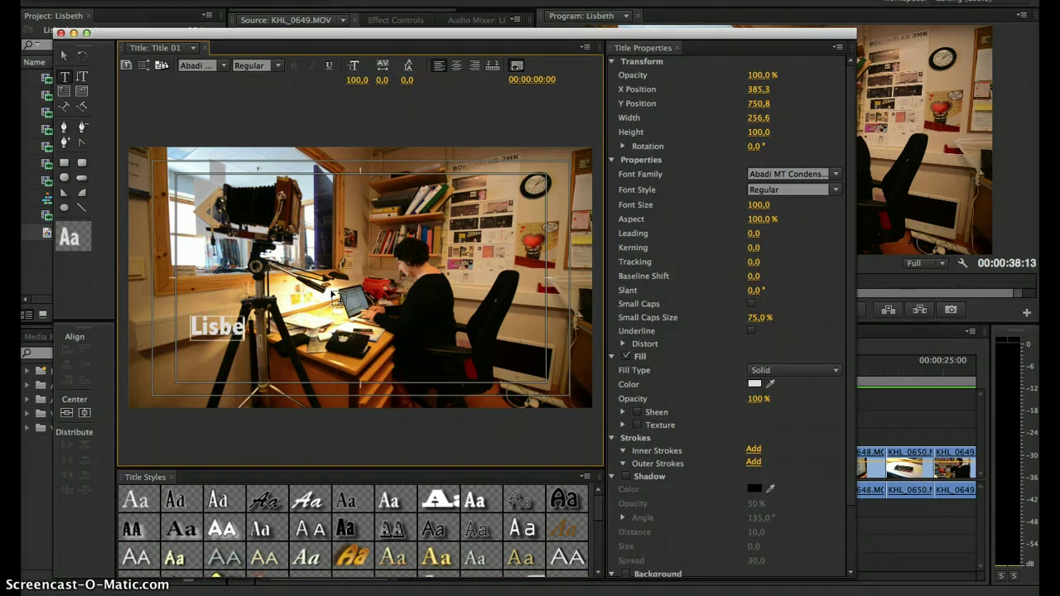
type("th bur sja")
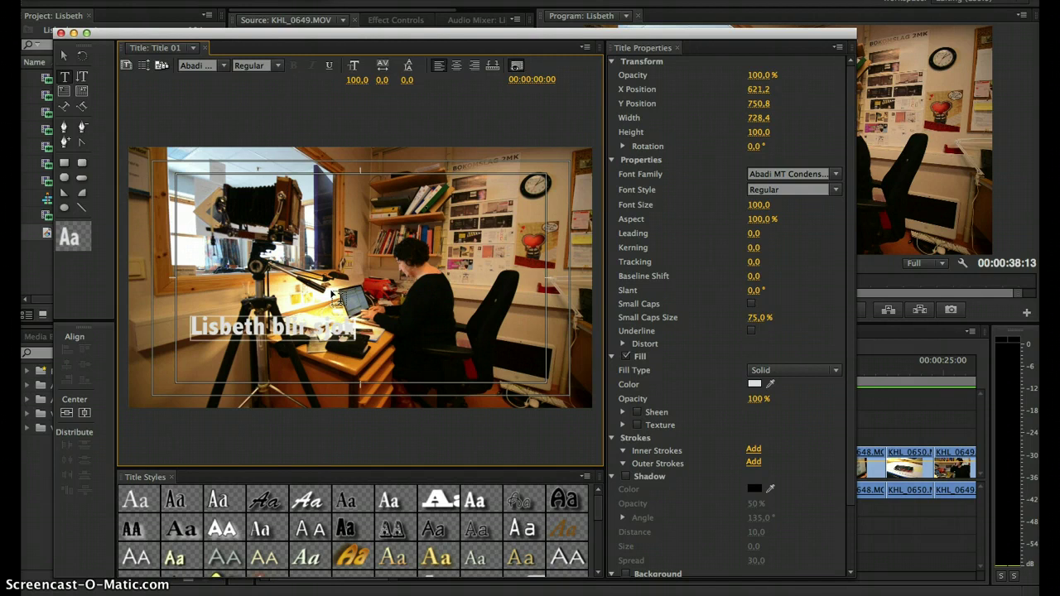
type("kkert")
left_click(378, 326)
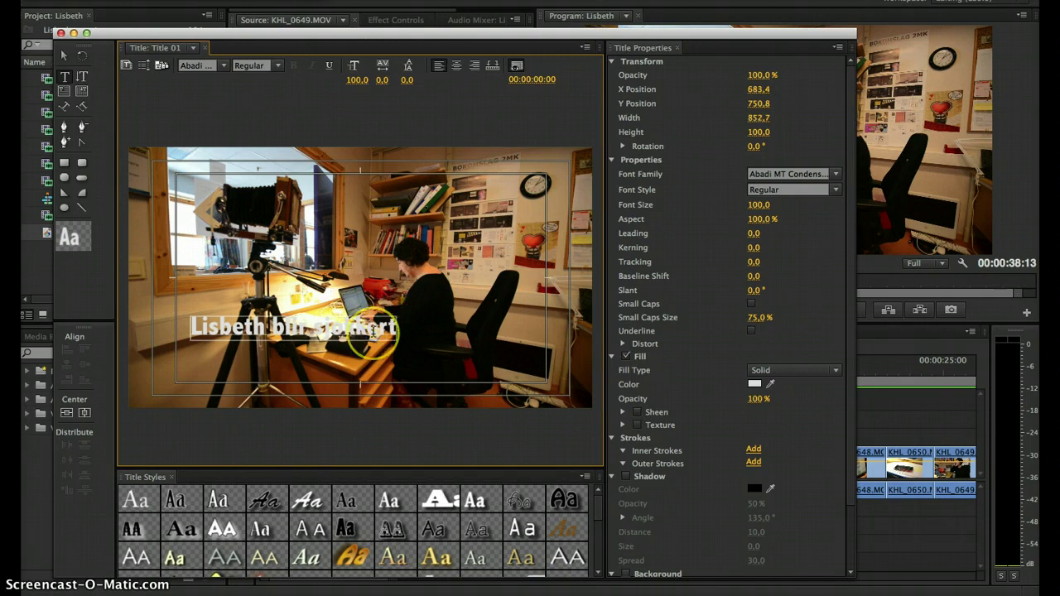
left_click(683, 304)
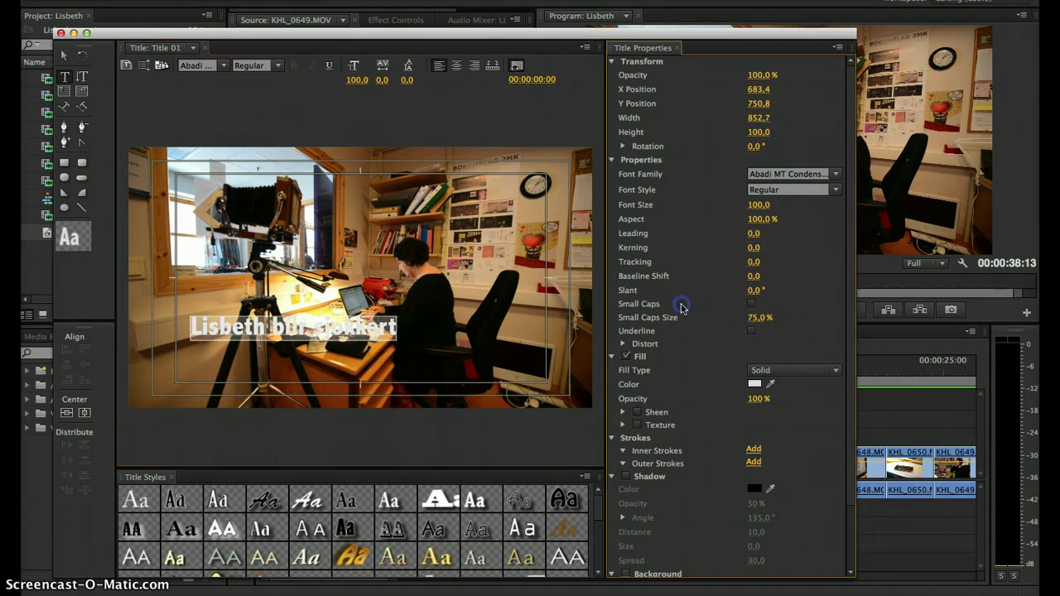
Step: Give the caption a drop shadow and move it down into the lower-left corner
left_click(64, 56)
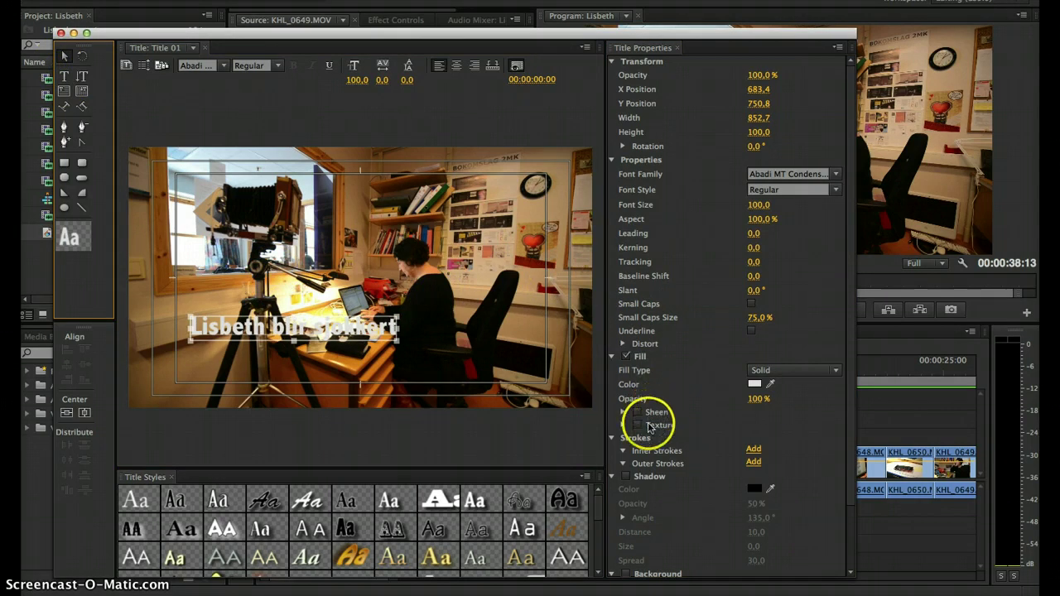
left_click(626, 477)
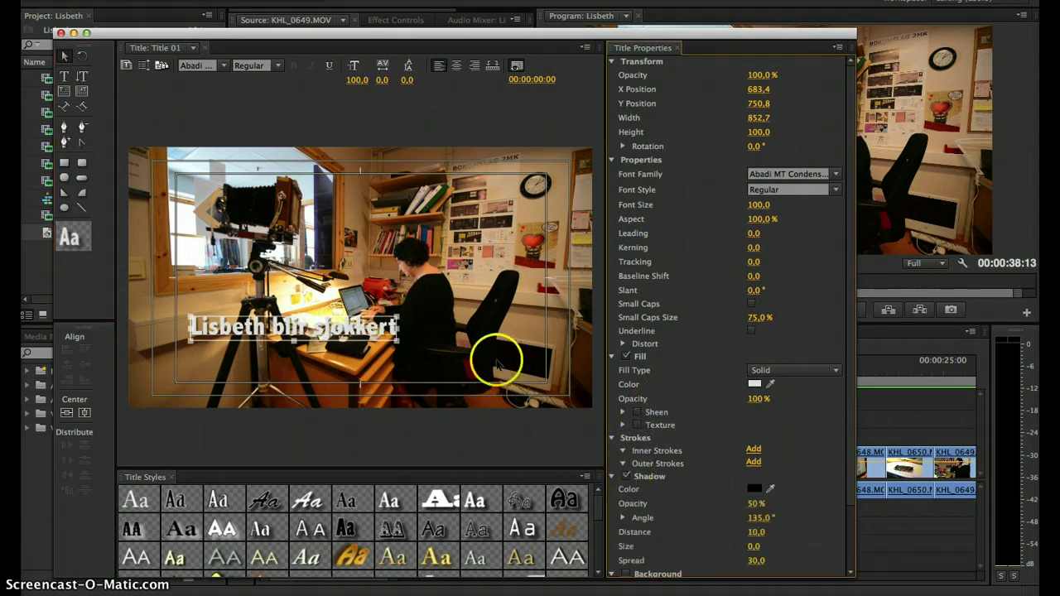
left_click_drag(347, 346, 322, 365)
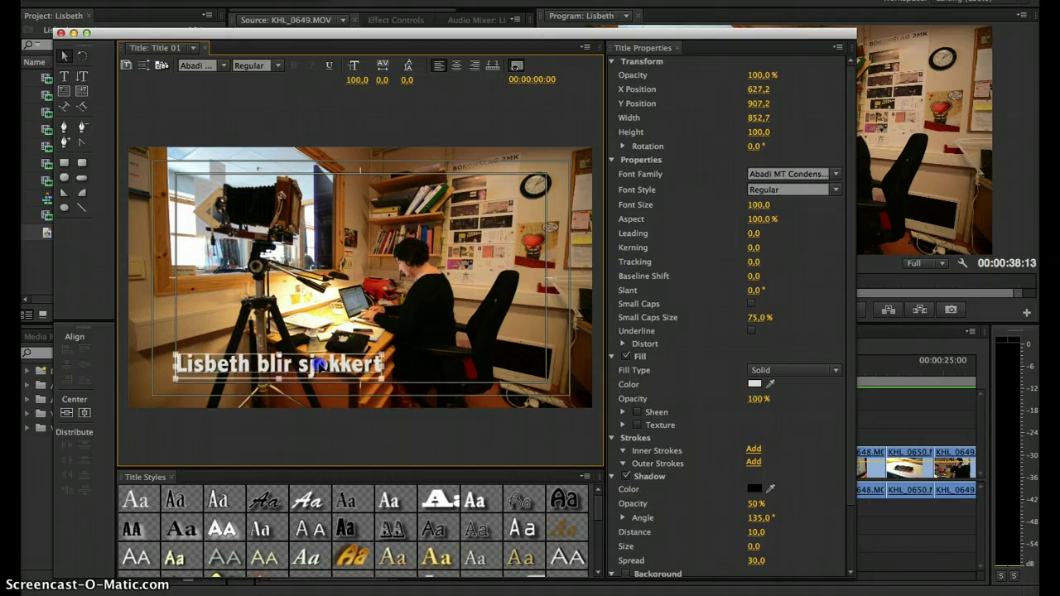
left_click(336, 322)
left_click(521, 307)
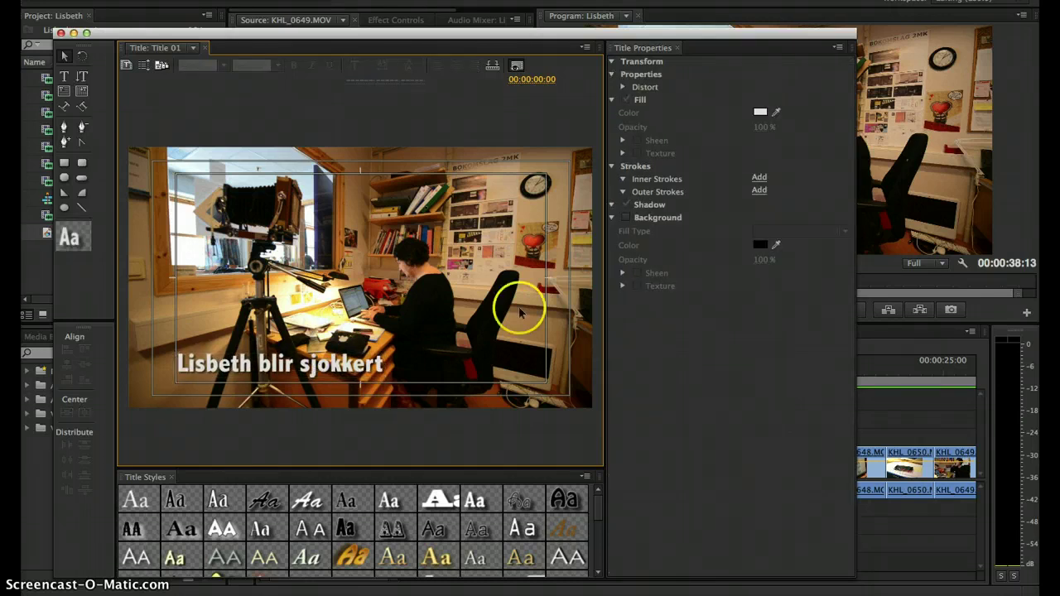
left_click(395, 248)
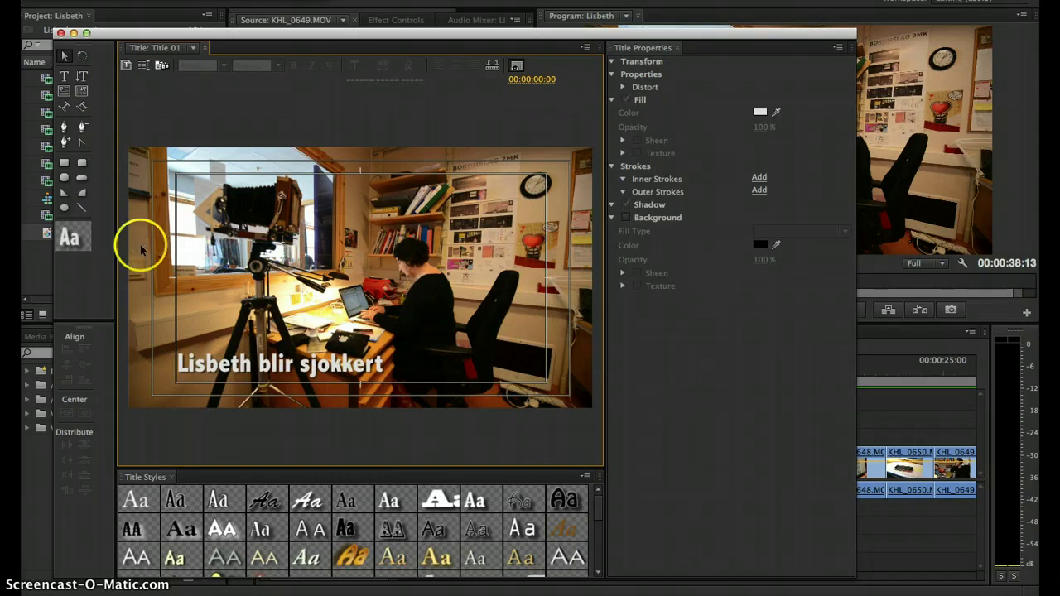
left_click(241, 365)
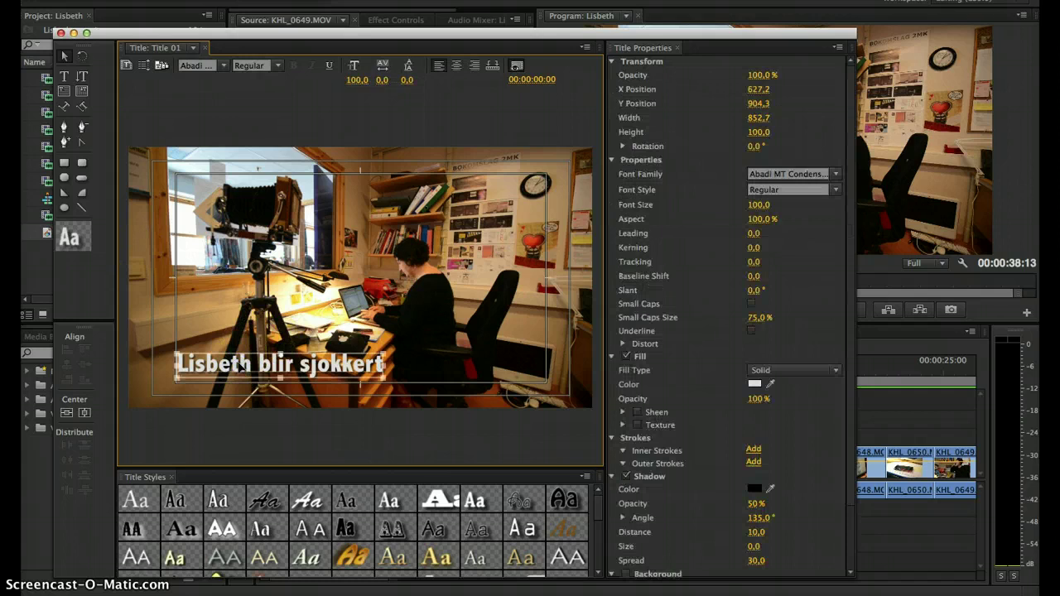
right_click(239, 364)
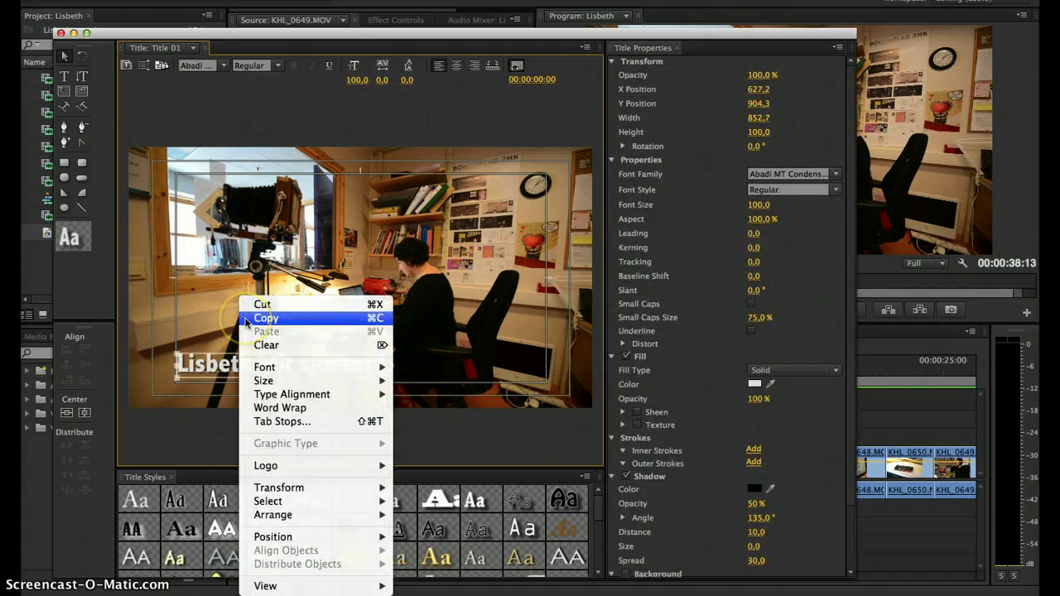
mouse_move(293, 503)
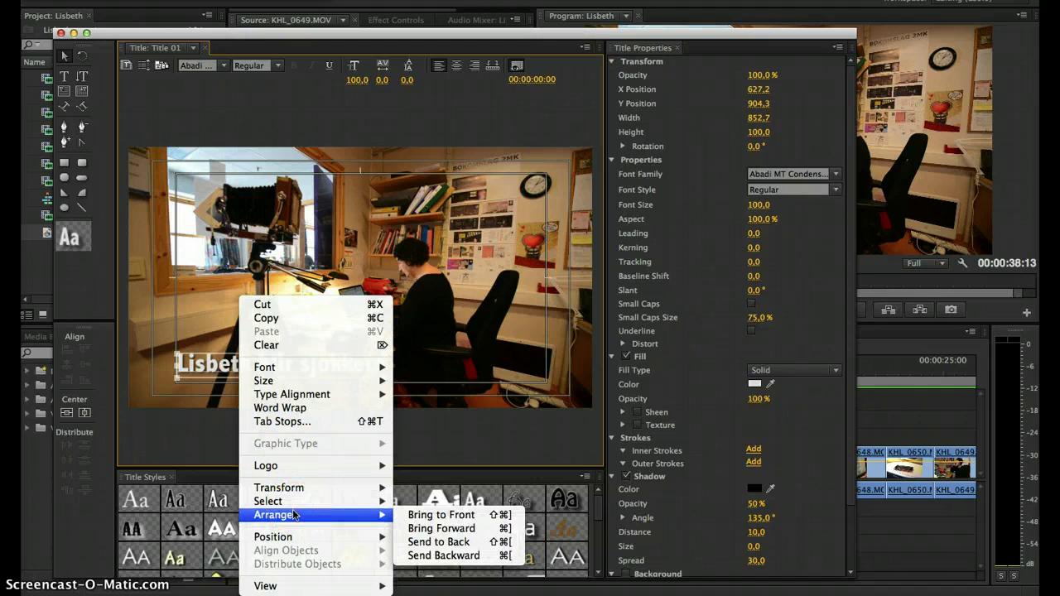
left_click(203, 302)
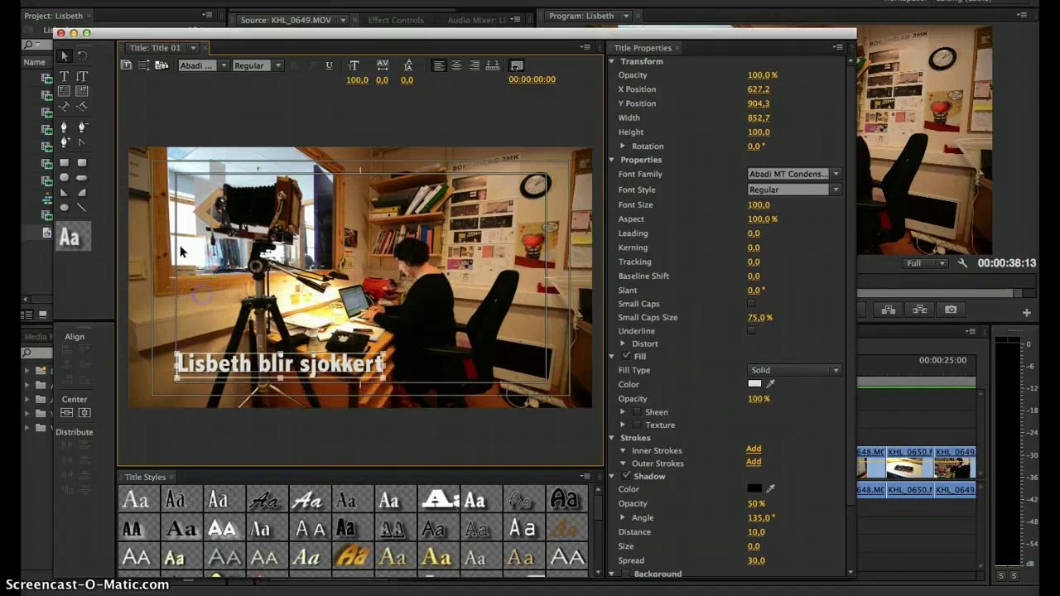
Step: Draw a wide rectangle across the lower left of the title and fill it black
left_click(64, 163)
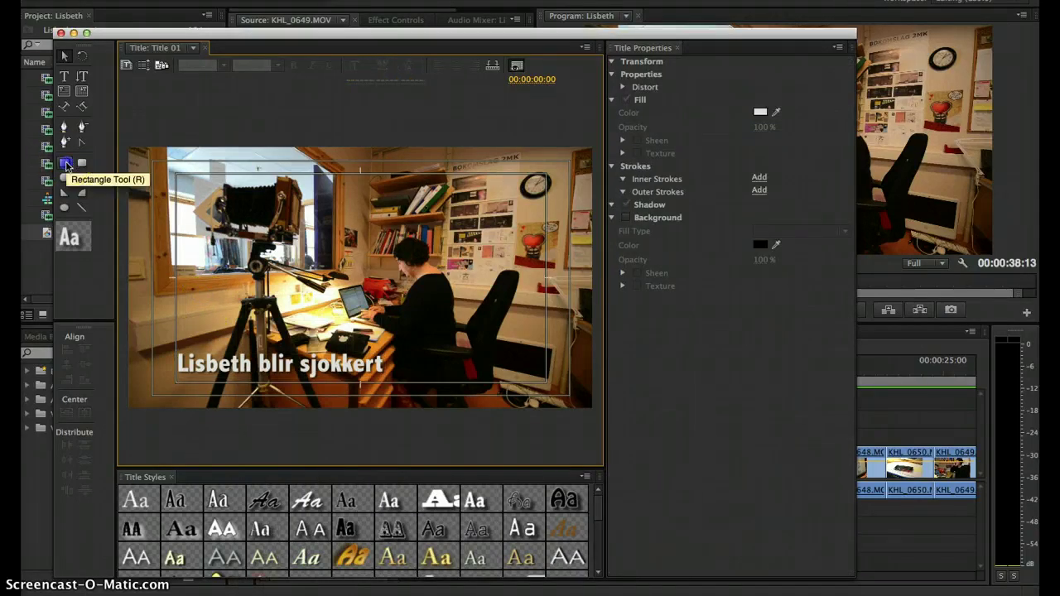
left_click_drag(130, 338, 321, 406)
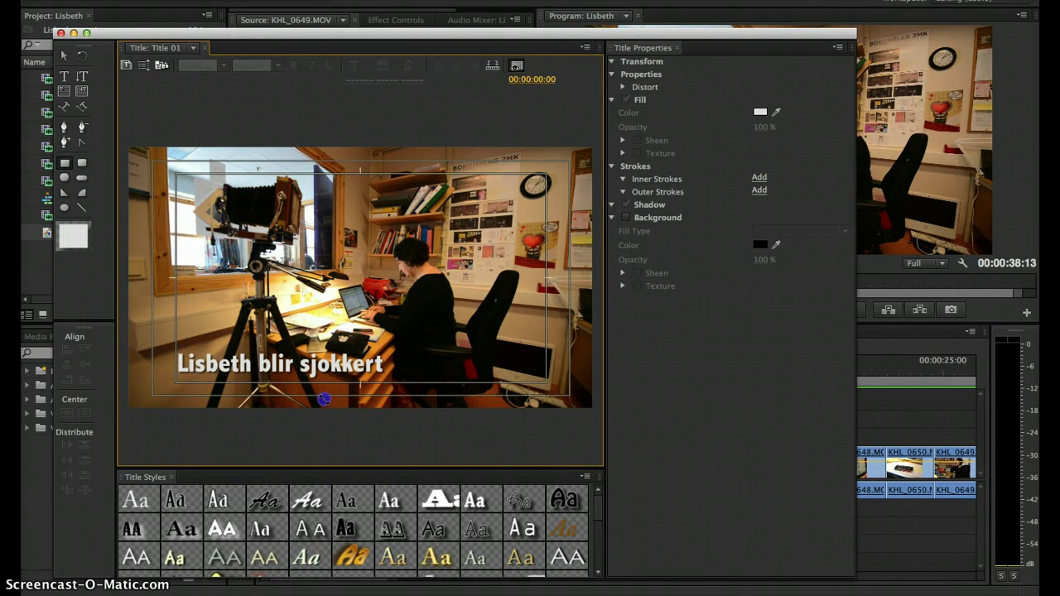
left_click_drag(419, 381, 414, 386)
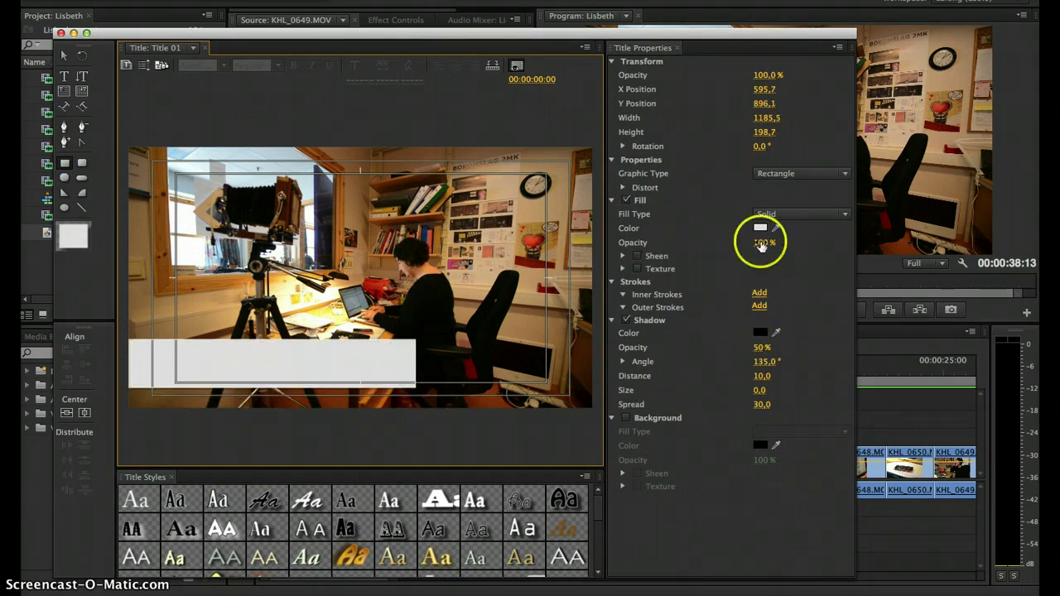
left_click(759, 226)
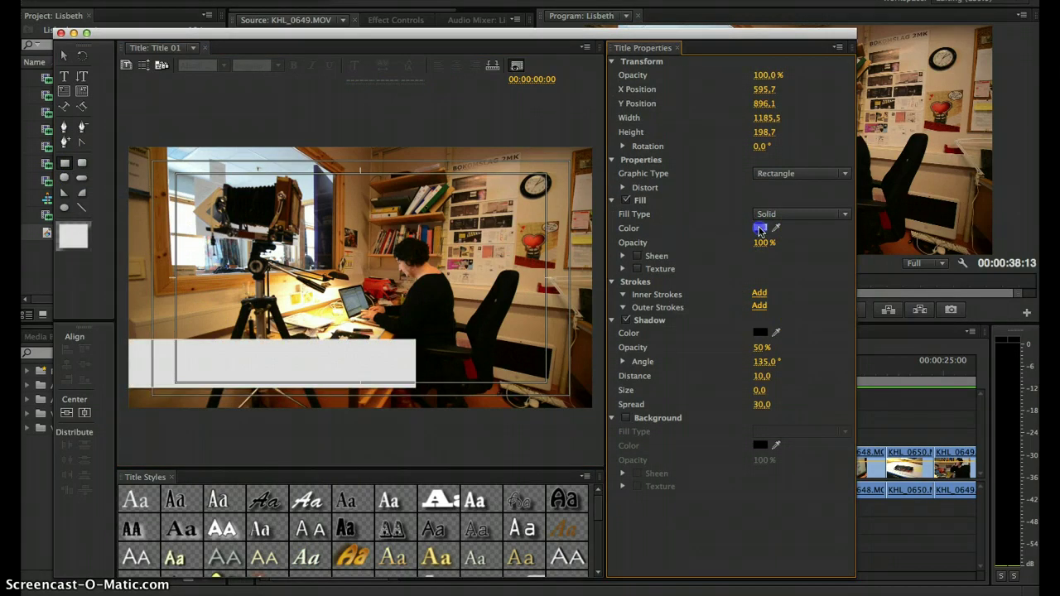
left_click(658, 109)
left_click(661, 116)
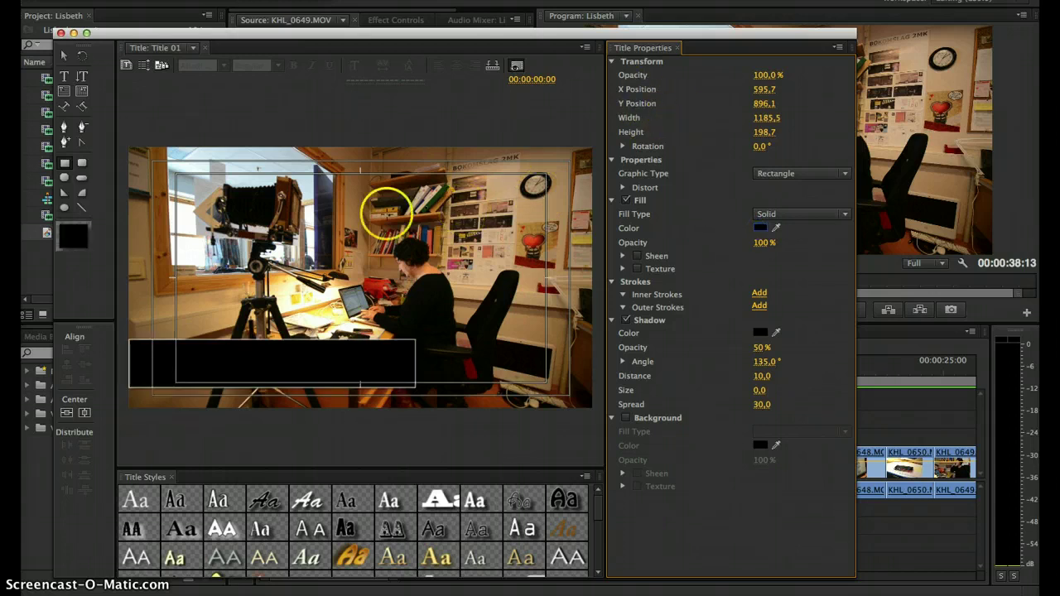
Step: Send the black bar behind the caption, shorten and nudge it left, then close the Titler
left_click(63, 55)
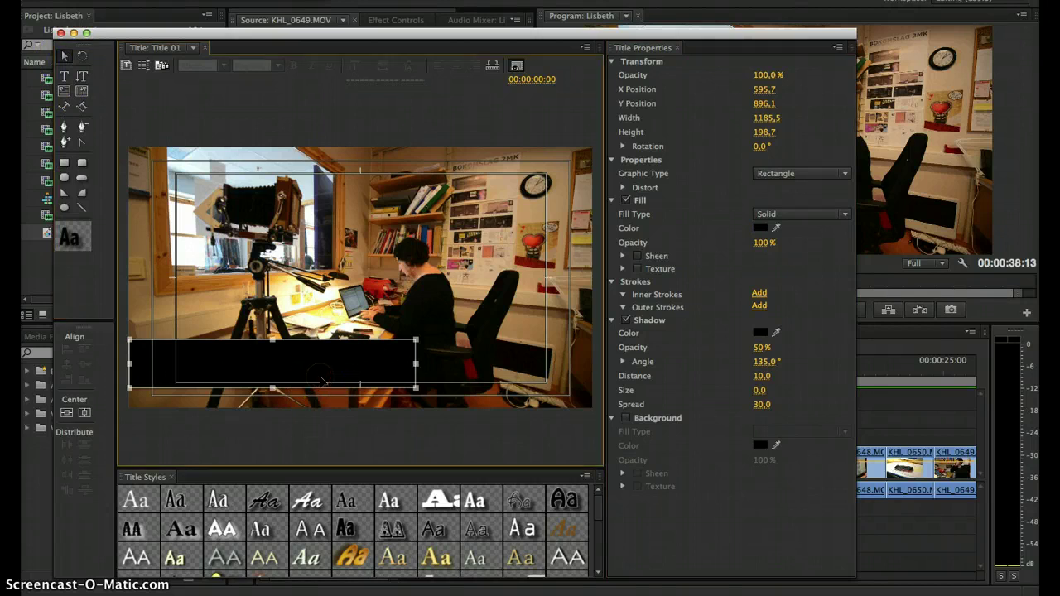
right_click(322, 380)
mouse_move(386, 500)
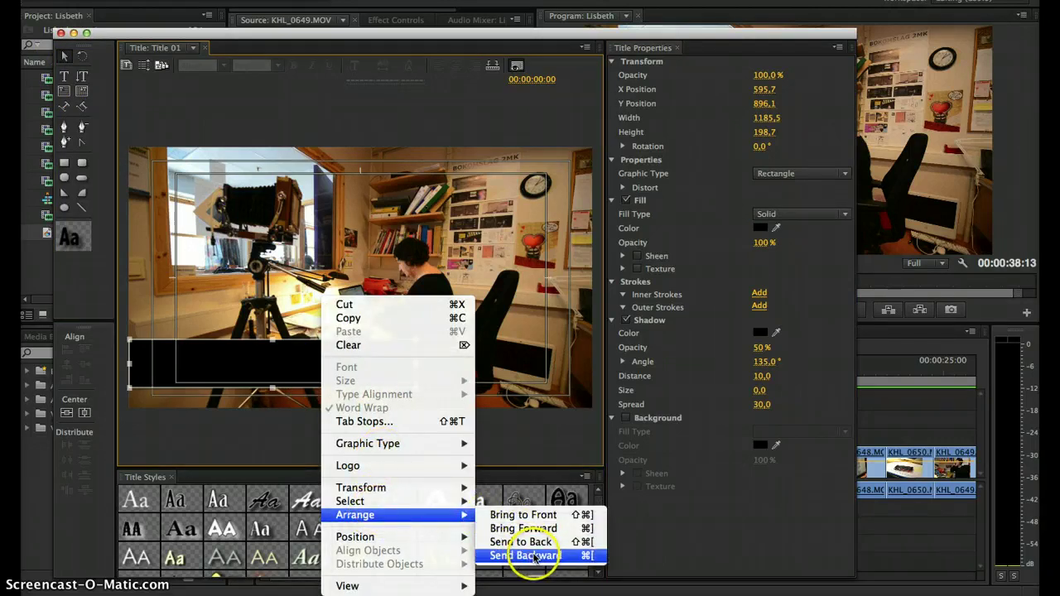
left_click(548, 542)
left_click(331, 336)
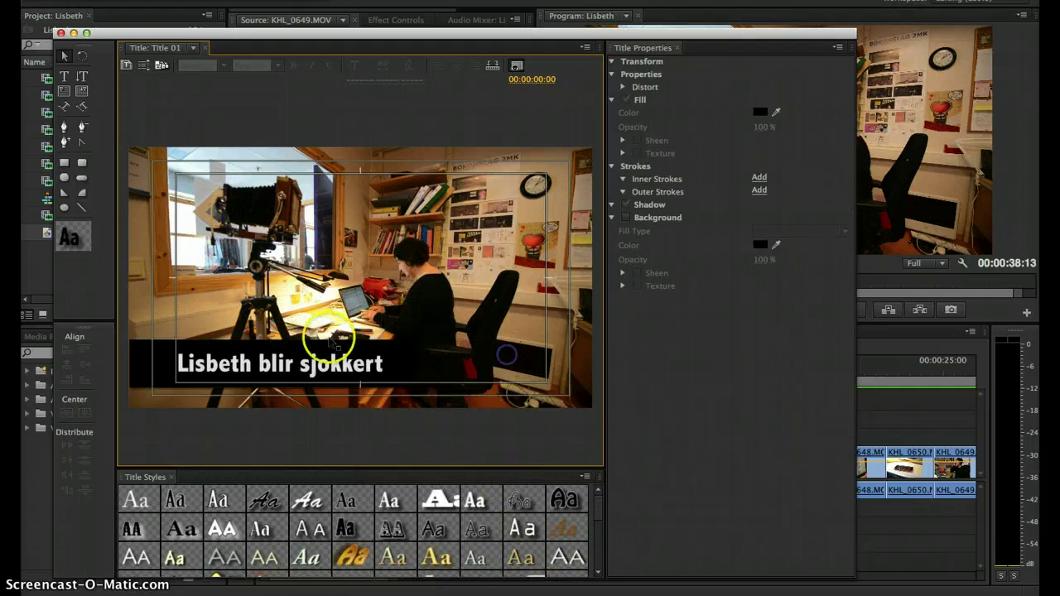
left_click(318, 335)
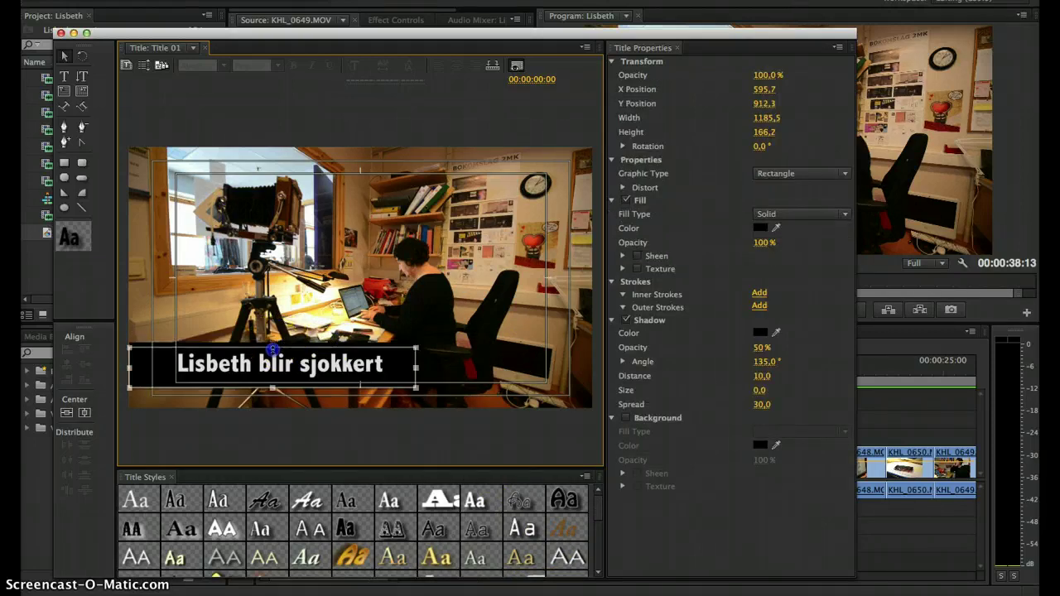
left_click(271, 397)
left_click_drag(271, 389, 271, 383)
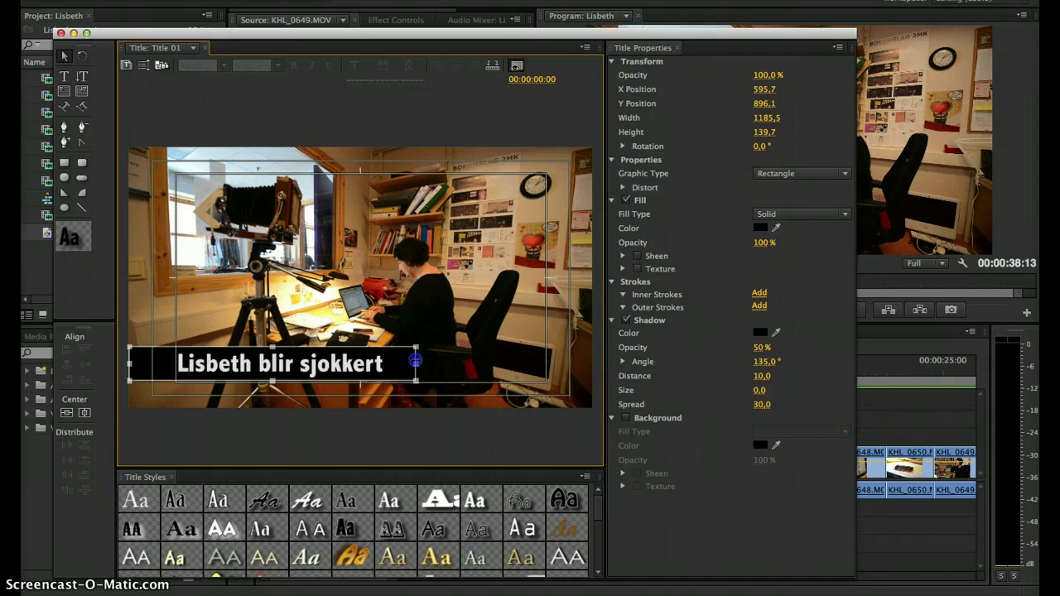
left_click_drag(411, 360, 395, 362)
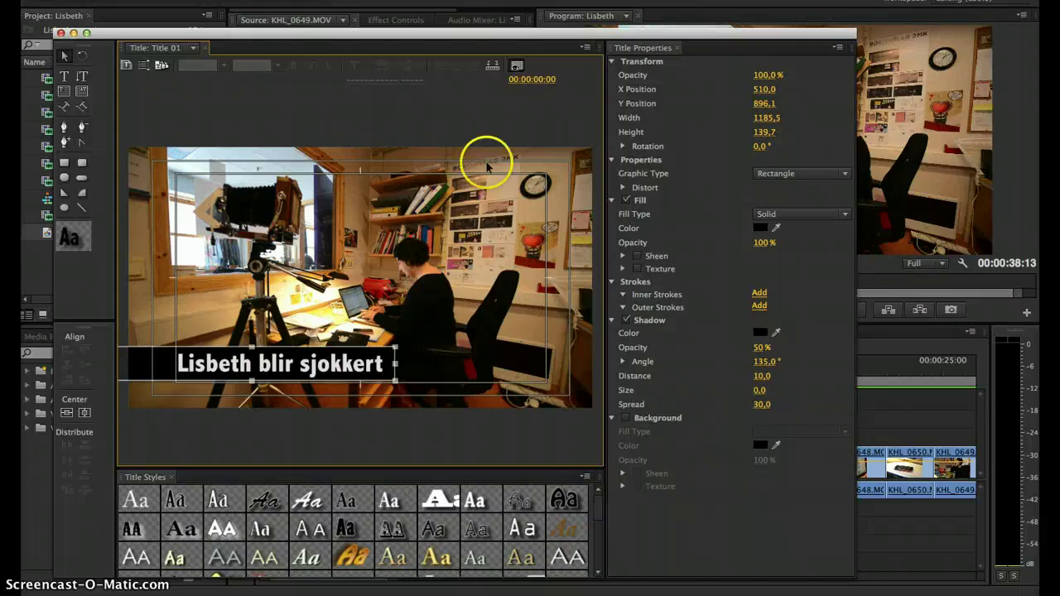
left_click(61, 36)
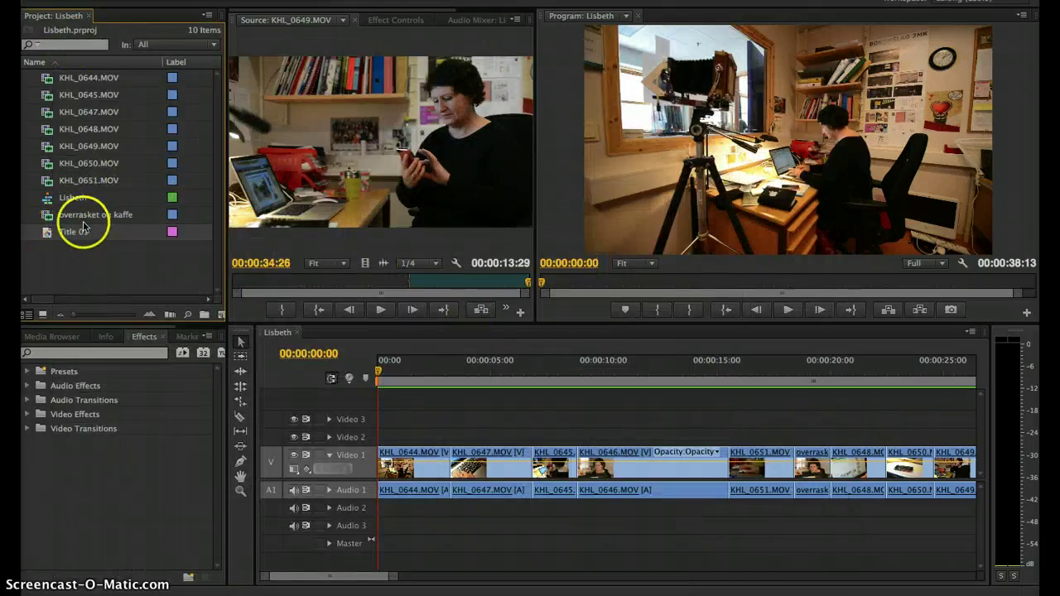
Step: Place Title 01 from the project onto Video 2 at the start of the sequence
left_click(69, 234)
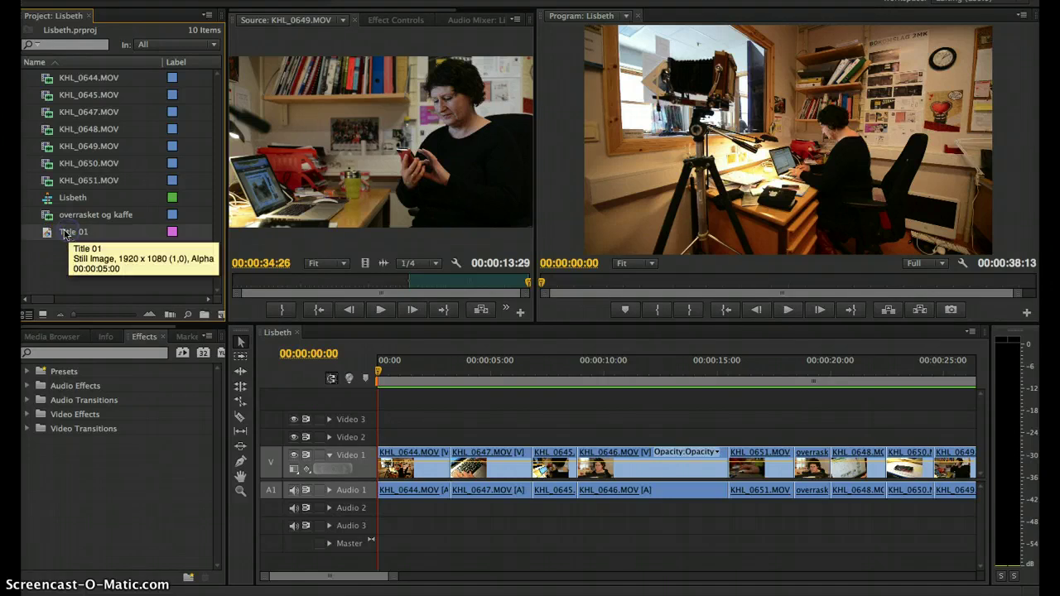
double_click(48, 232)
left_click(61, 32)
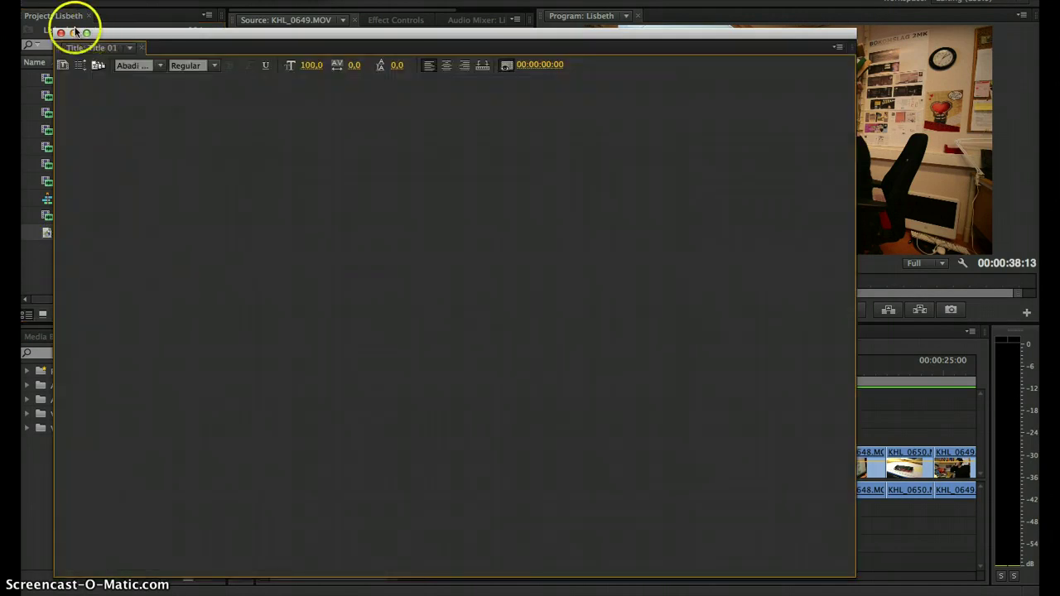
left_click(83, 286)
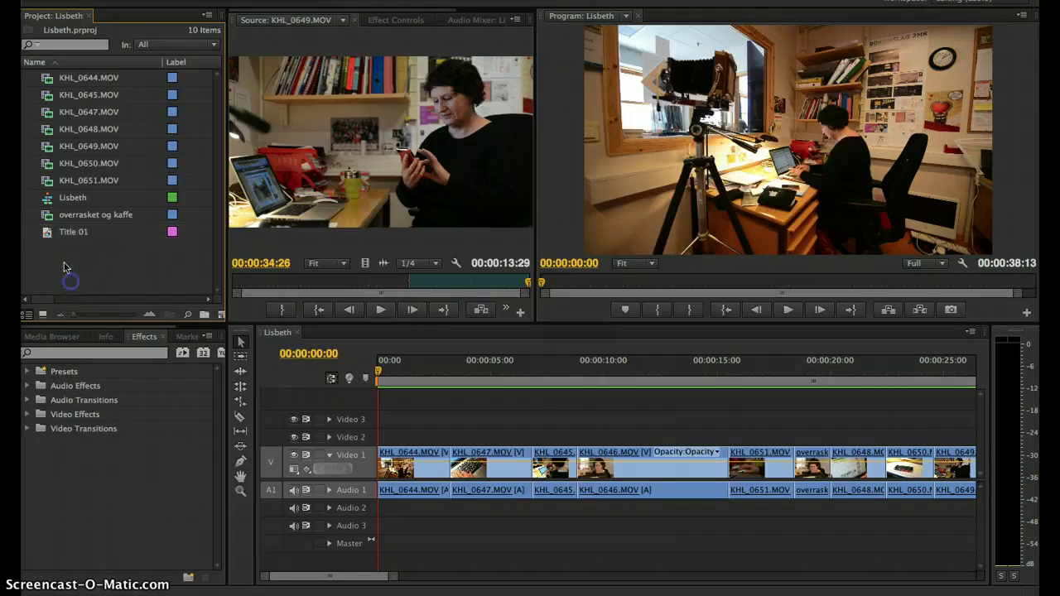
mouse_move(47, 233)
left_mouse_down()
mouse_move(454, 437)
mouse_move(391, 434)
left_mouse_up()
left_click(404, 370)
left_click_drag(404, 370, 403, 370)
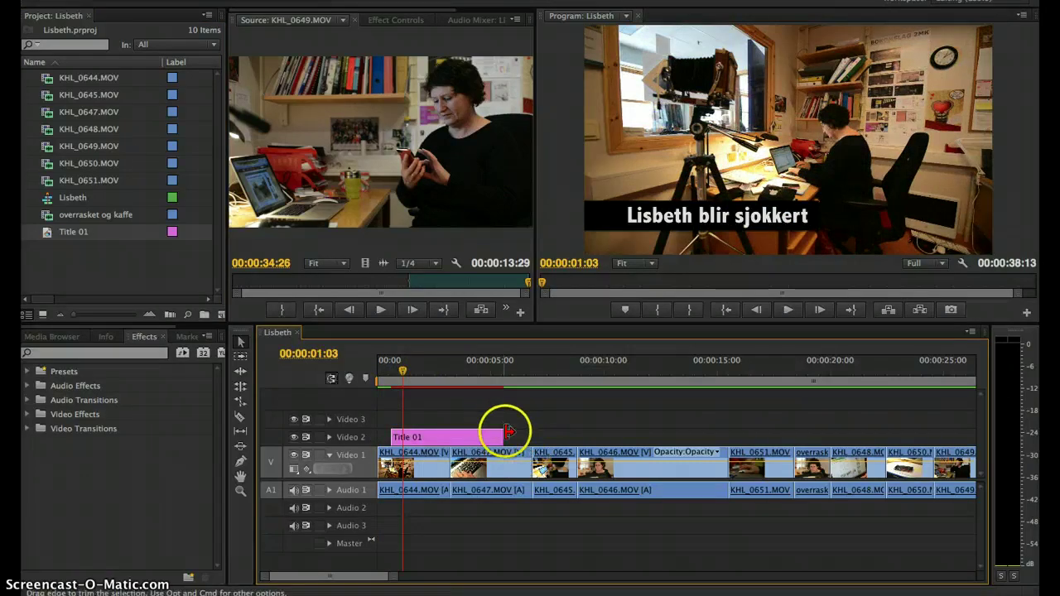
Step: Trim Title 01 to about three seconds and preview it
left_click_drag(511, 432, 448, 436)
left_click_drag(425, 381, 385, 379)
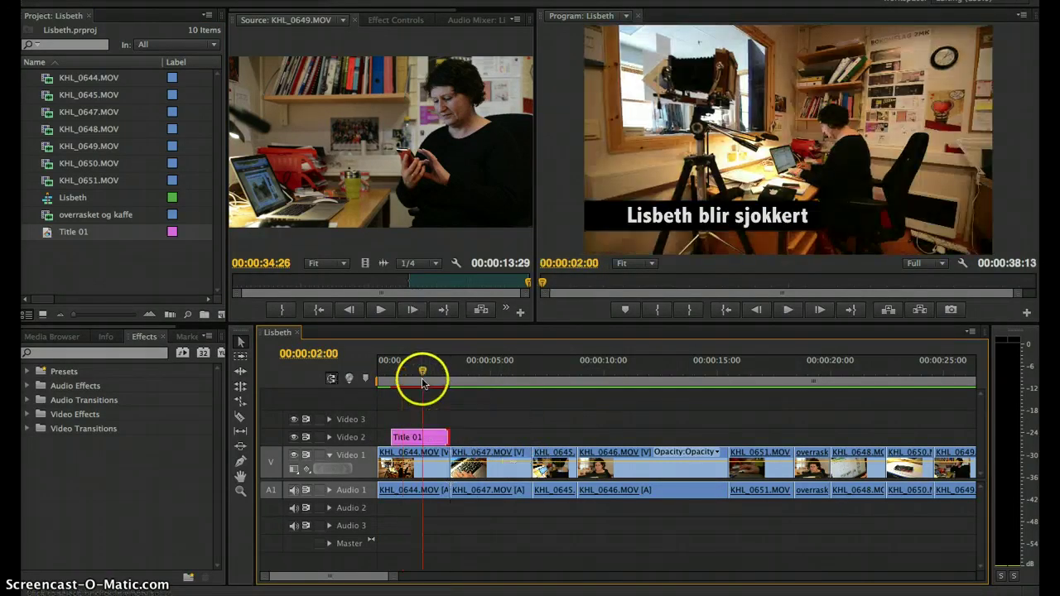
key("space")
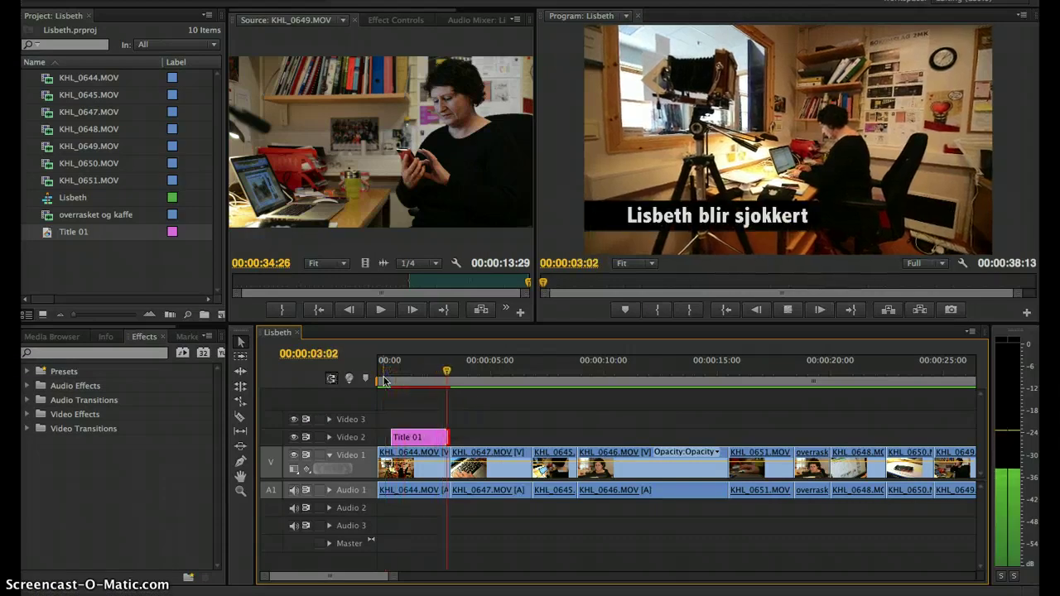
key("space")
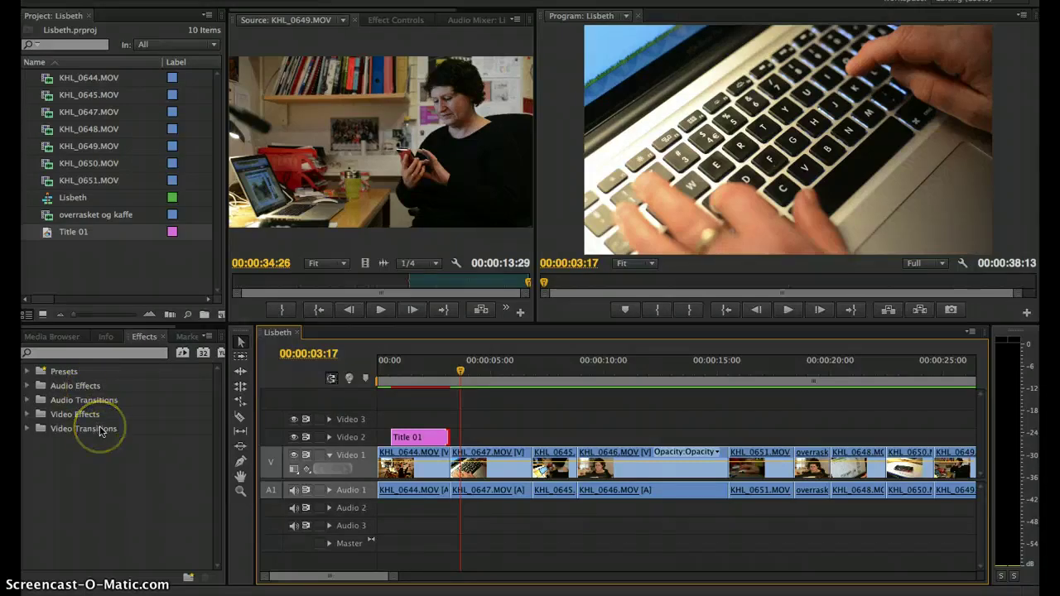
Step: Add Dissolve > Cross Dissolve transitions to both ends of Title 01 and preview them
left_click(26, 430)
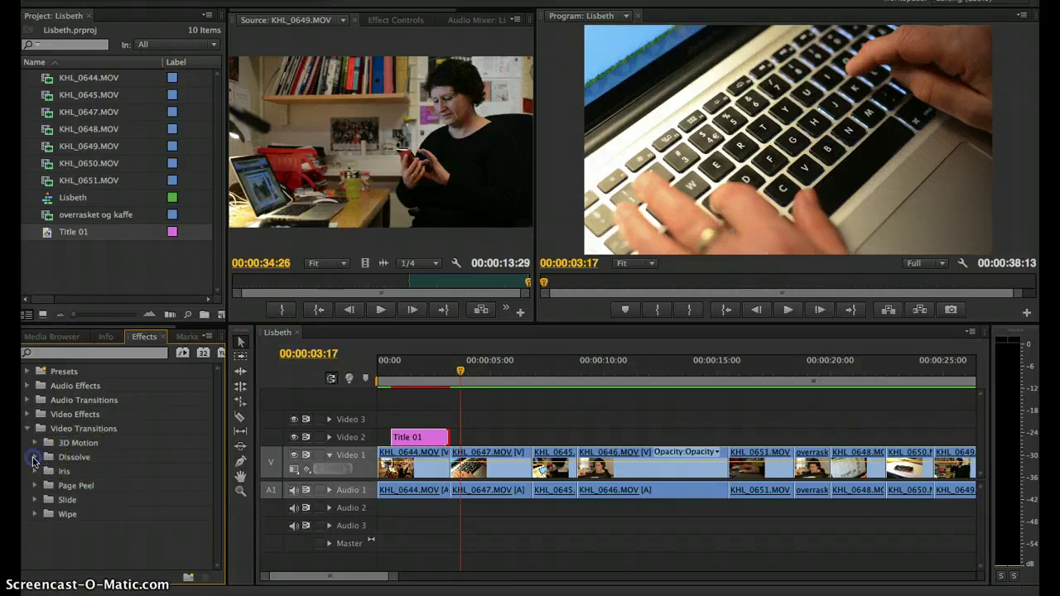
left_click(34, 460)
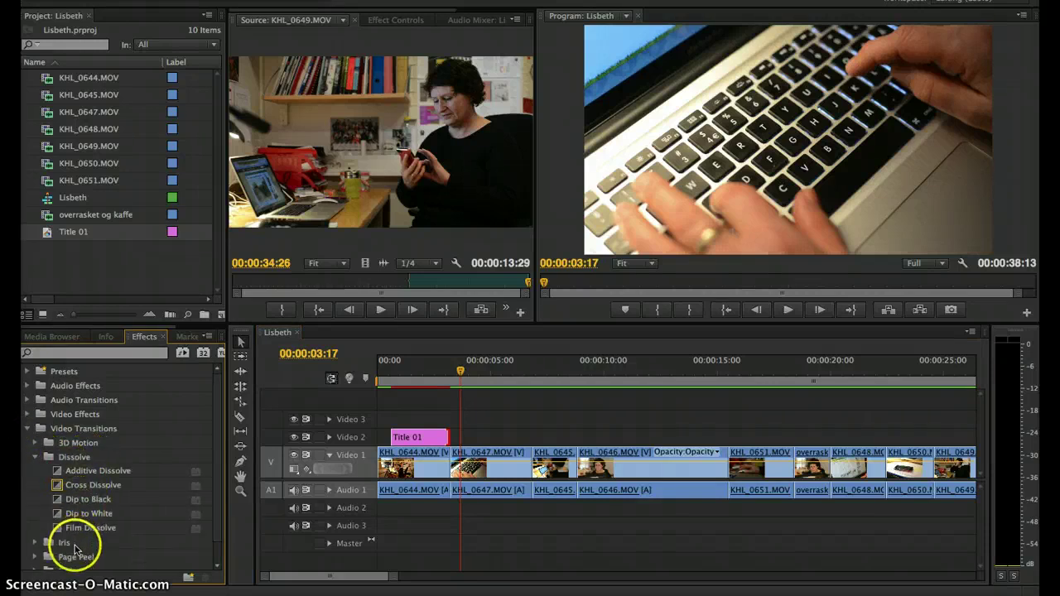
left_click(92, 489)
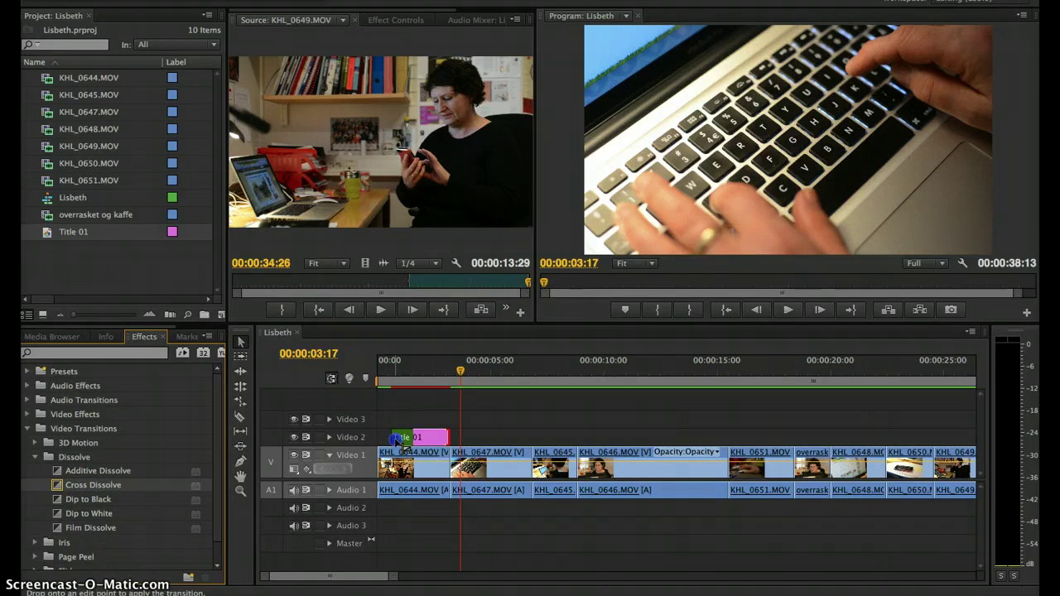
left_click_drag(401, 443, 429, 455)
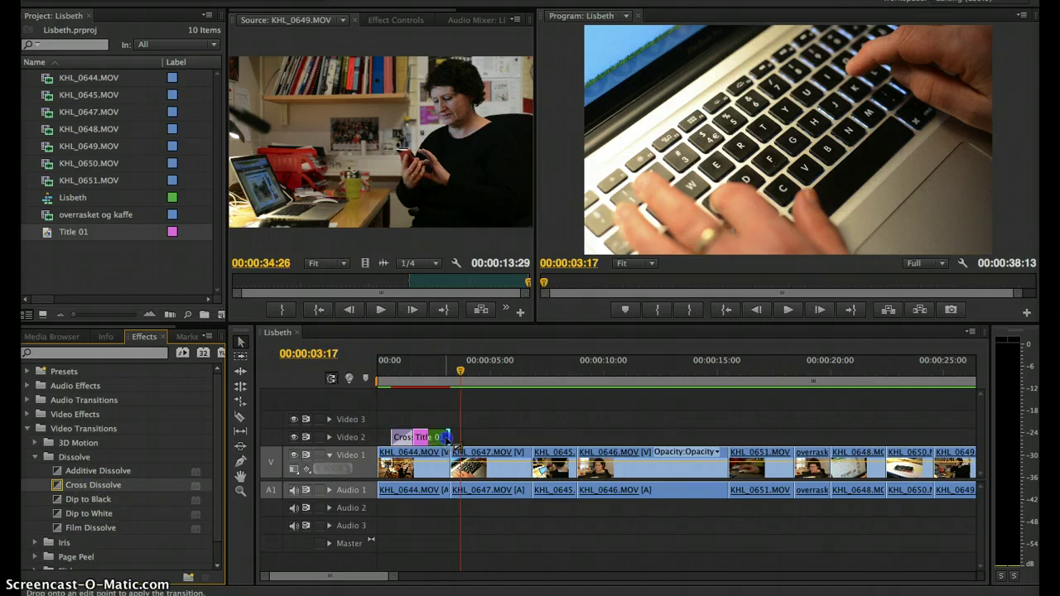
left_click_drag(454, 446, 447, 438)
left_click_drag(402, 368, 370, 374)
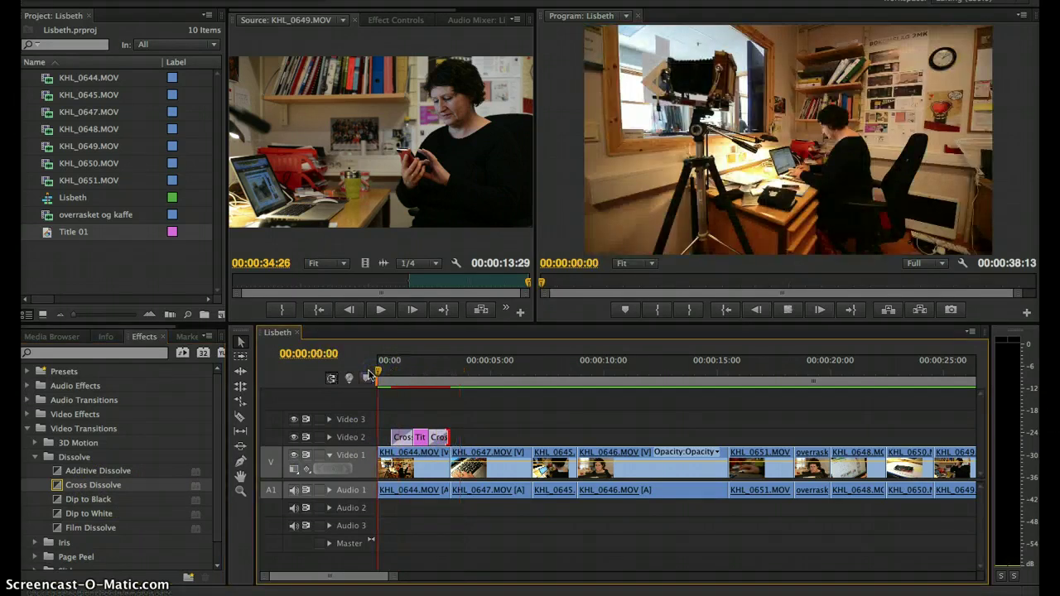
key("space")
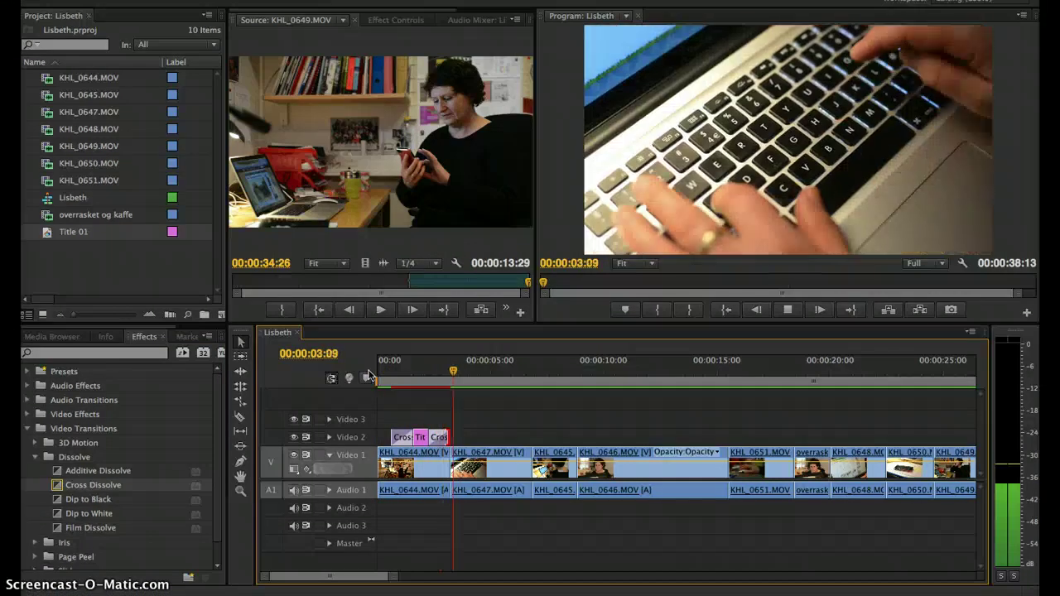
key("space")
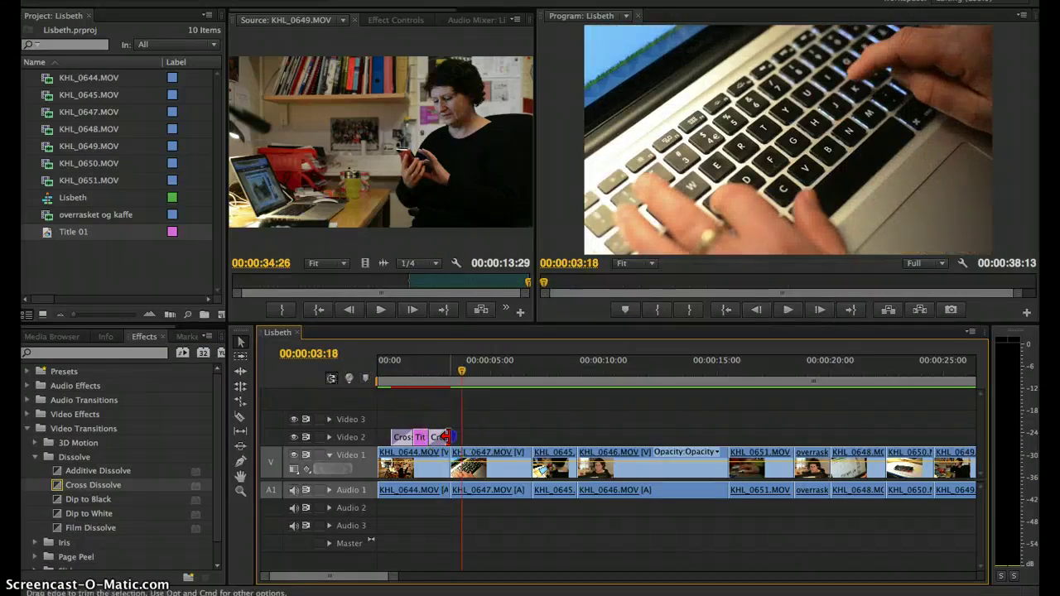
Step: Lengthen Title 01 to the right and preview the title's fades from the start
left_click_drag(444, 437, 500, 436)
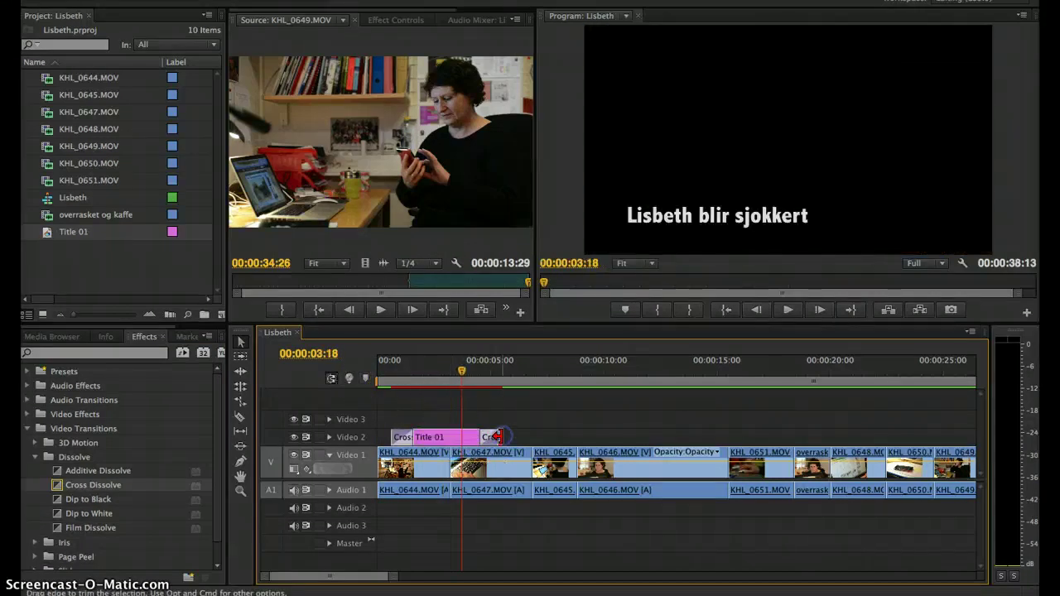
left_click(402, 361)
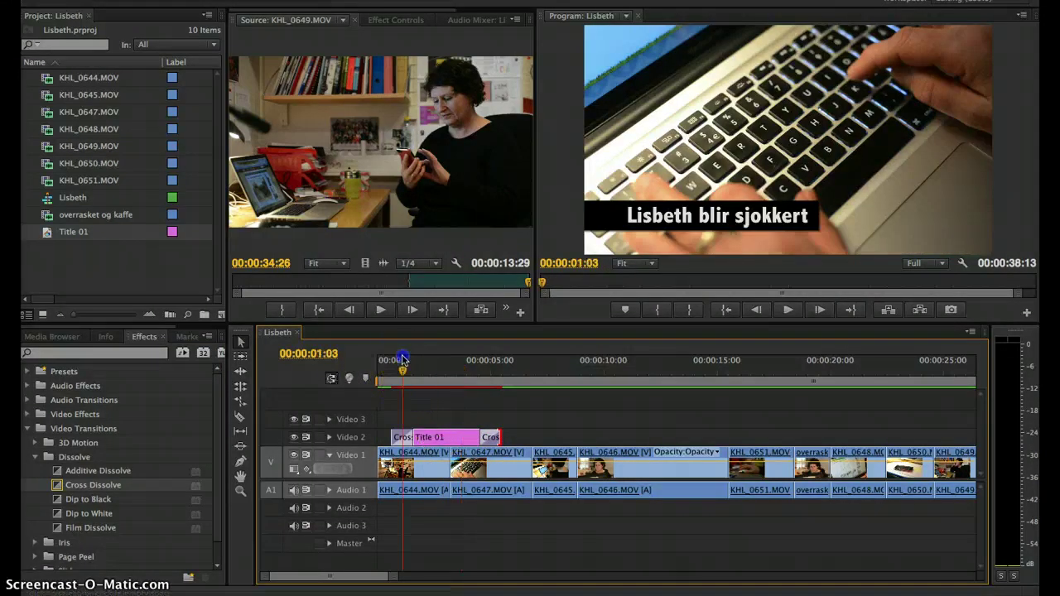
left_click_drag(403, 360, 389, 361)
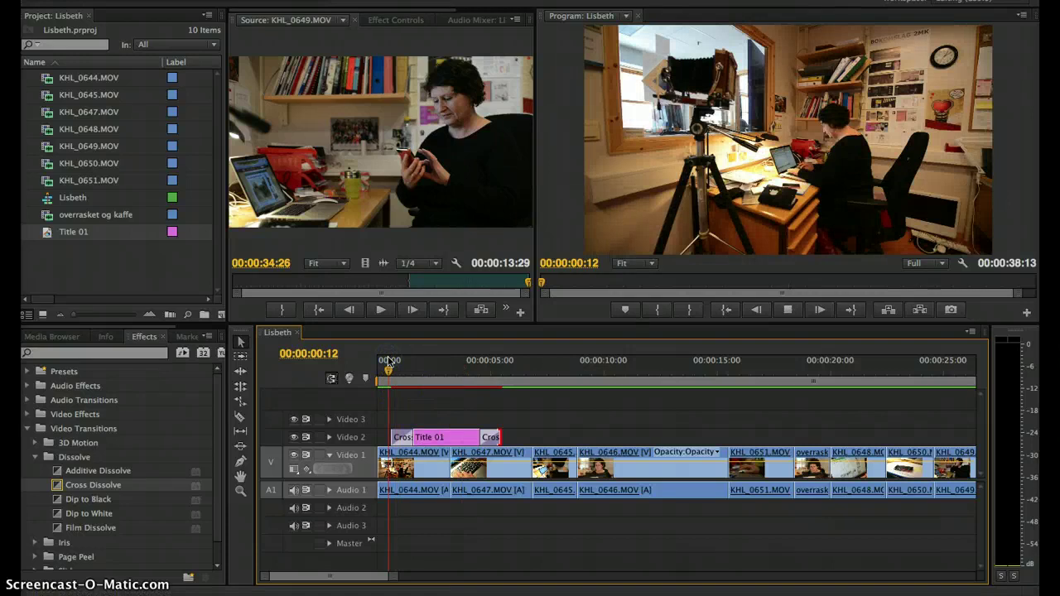
key("space")
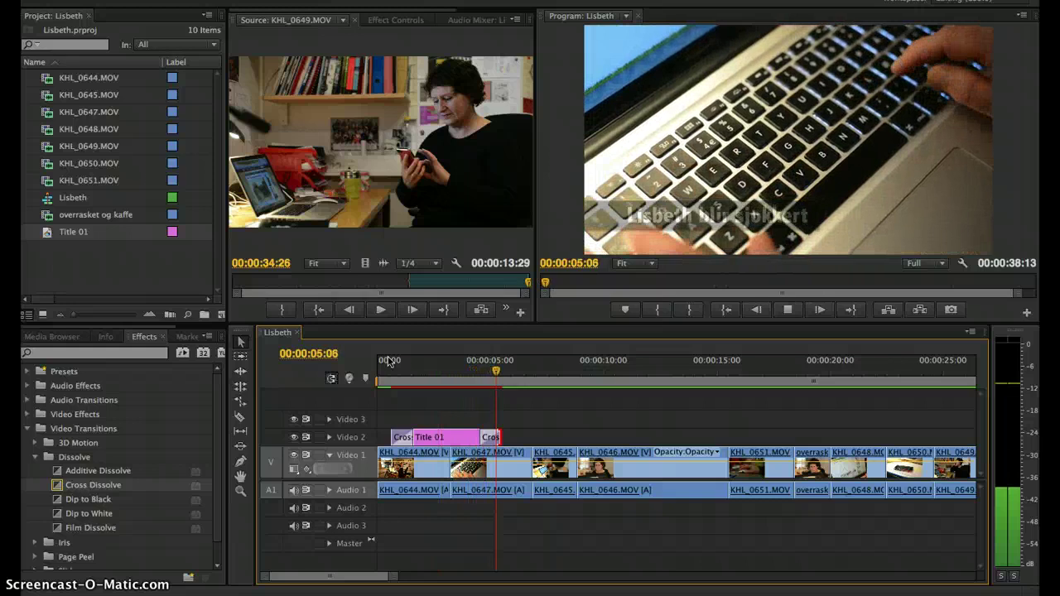
key("space")
Step: Trim Title 01's end back to about three seconds and preview the title from around 2 seconds
left_click(437, 405)
left_click_drag(496, 436, 447, 432)
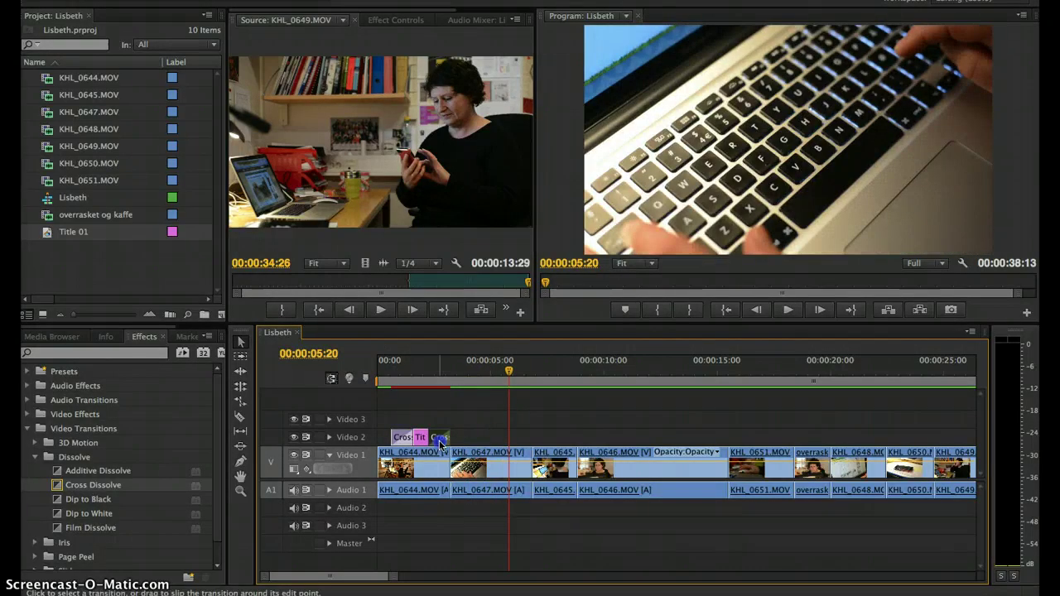
left_click_drag(439, 386, 450, 386)
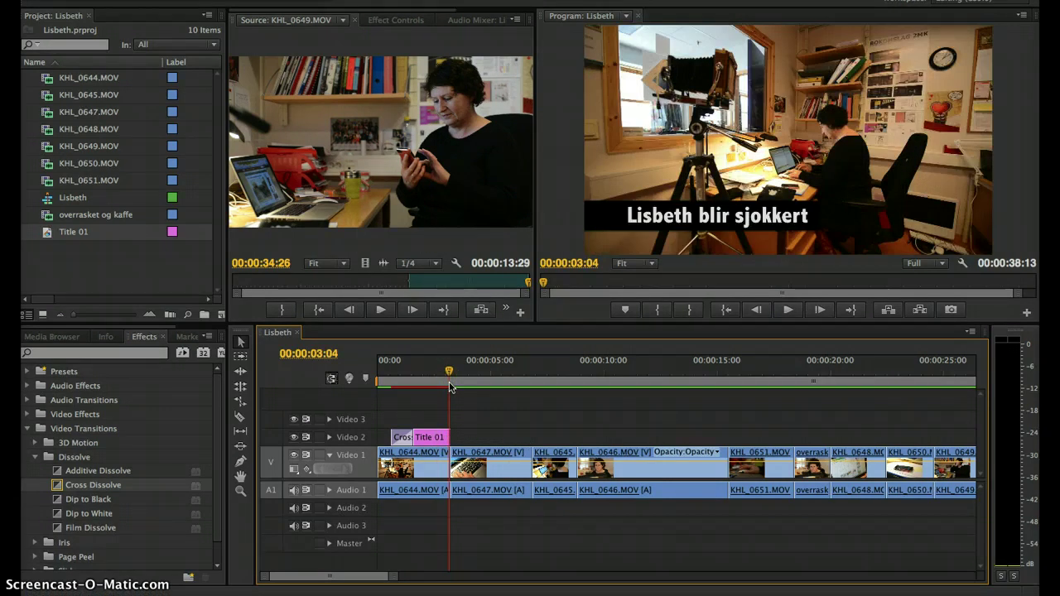
left_click_drag(448, 386, 425, 385)
key("space")
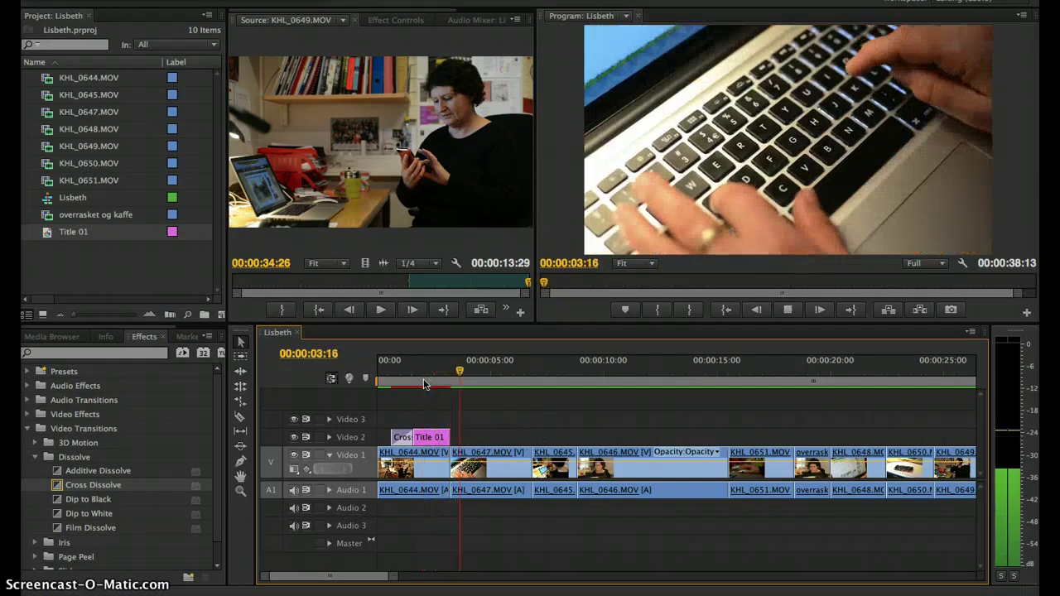
key("space")
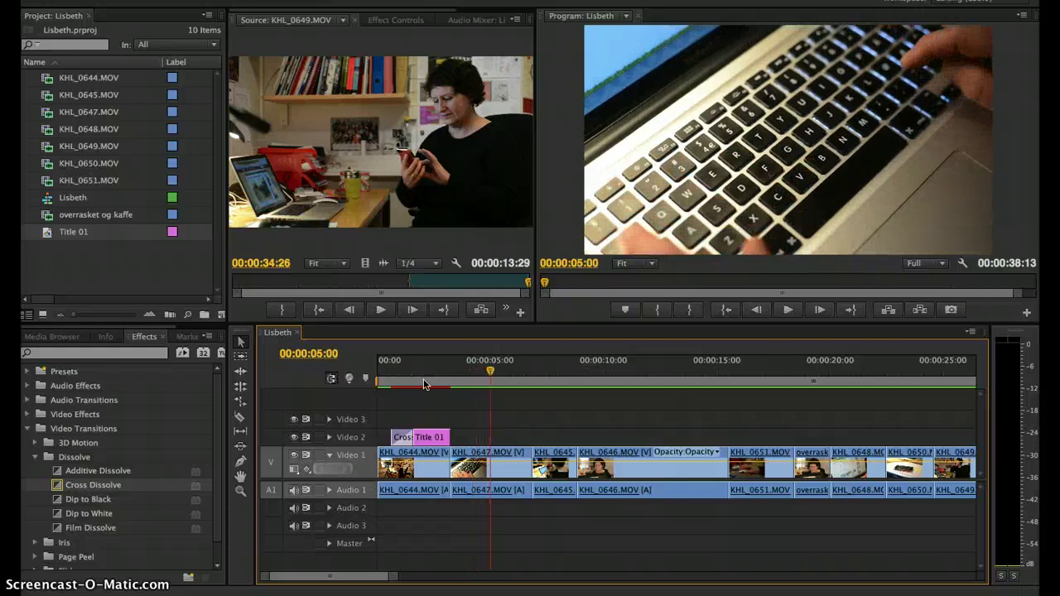
left_click(423, 385)
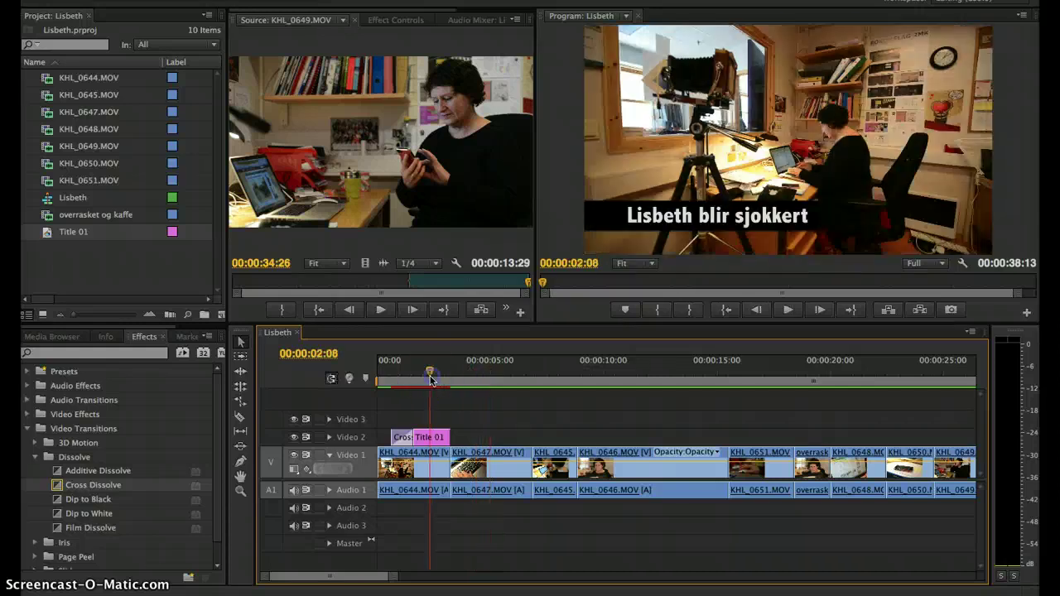
key("space")
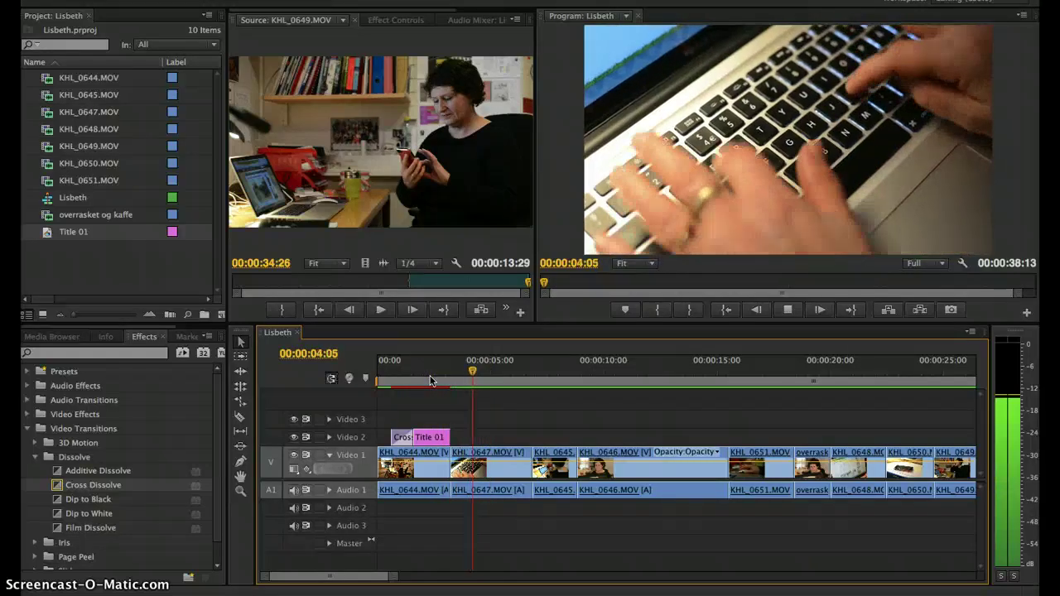
key("space")
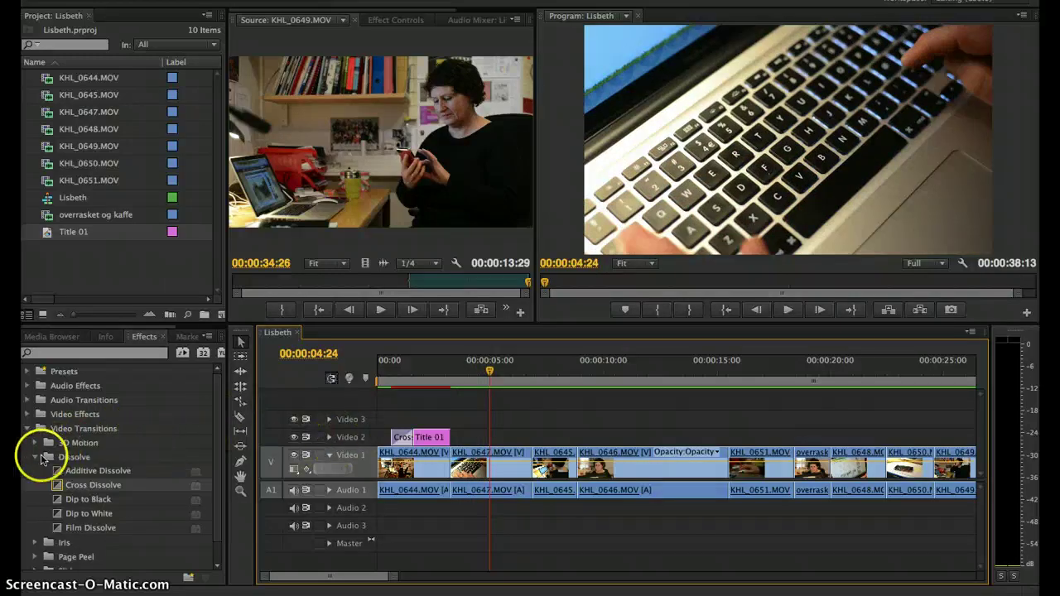
Step: Replace the title's Cross Dissolve with the Slide > Push transition and preview it
scroll(66, 525, "down", 1)
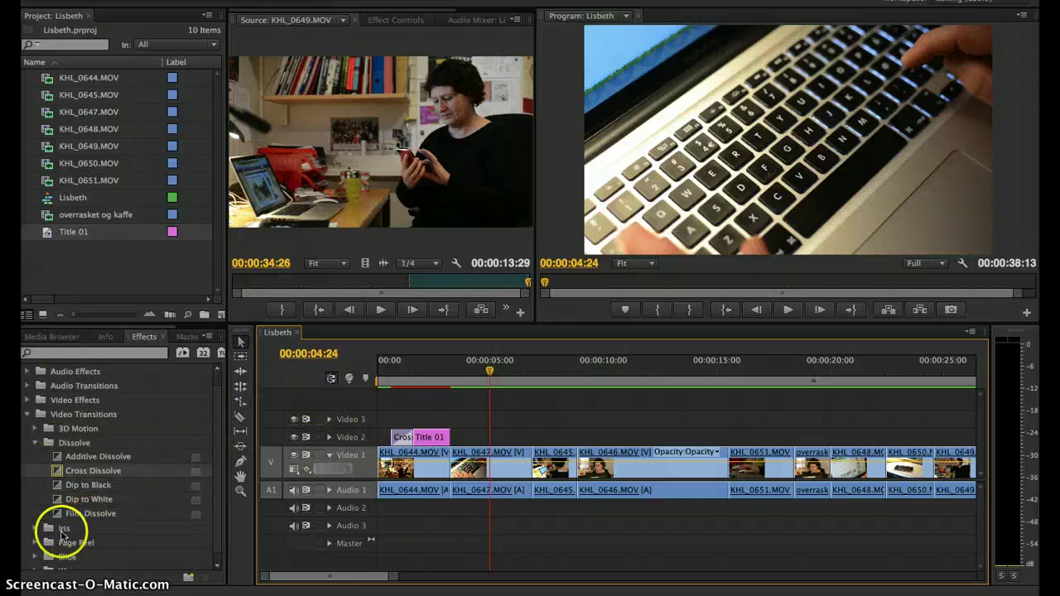
scroll(74, 540, "down", 1)
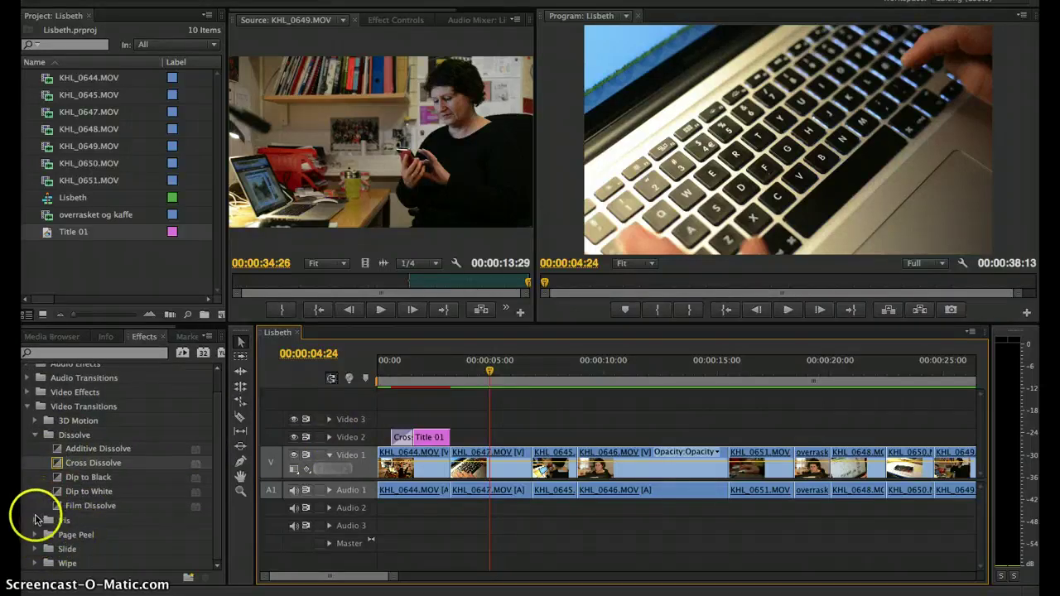
left_click(35, 549)
scroll(95, 534, "down", 3)
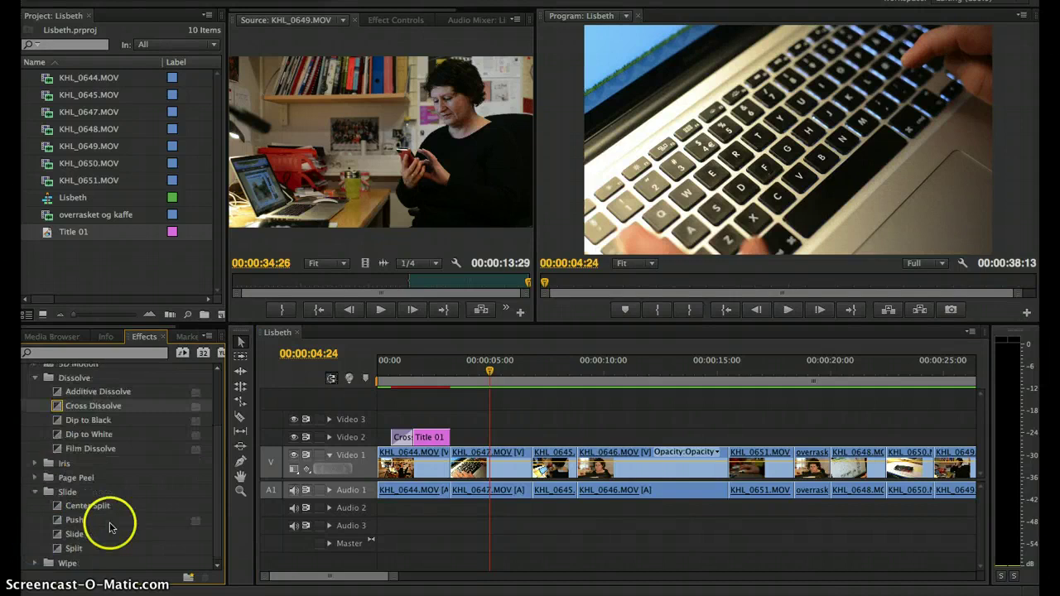
left_click(73, 520)
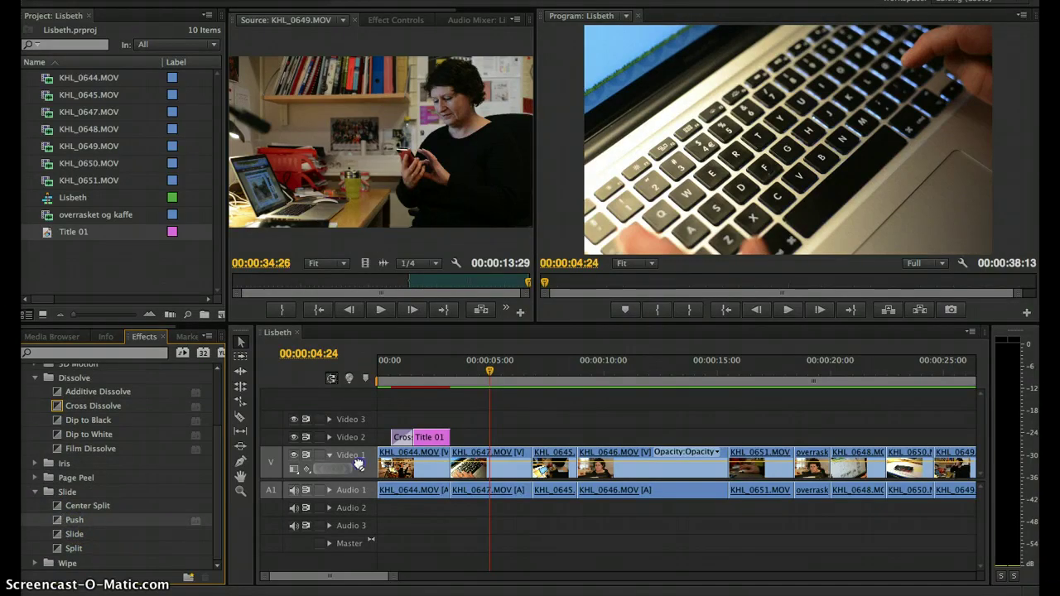
left_click_drag(359, 465, 401, 436)
left_click_drag(407, 362, 385, 362)
key("space")
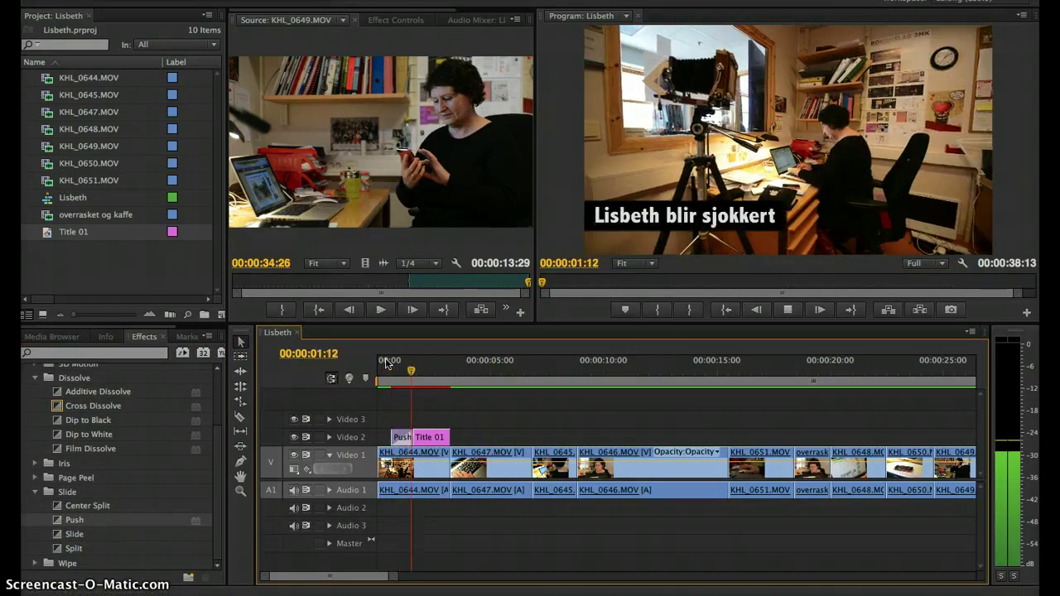
key("space")
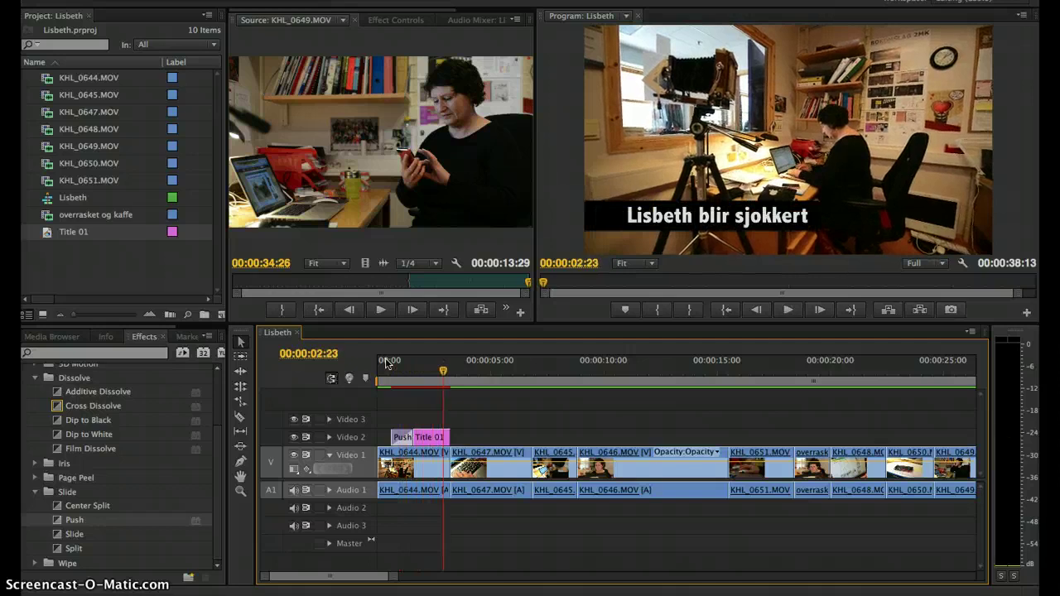
left_click_drag(396, 392, 383, 376)
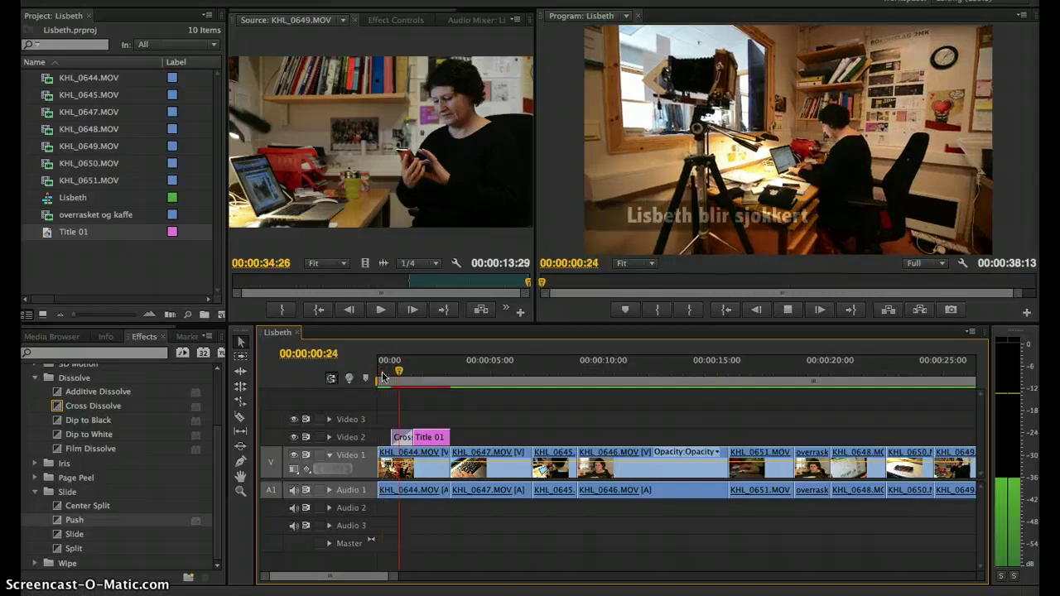
key("space")
Step: Go back to the Cross Dissolve and collapse the Slide, Dissolve and Video Transitions folders
left_click(445, 434)
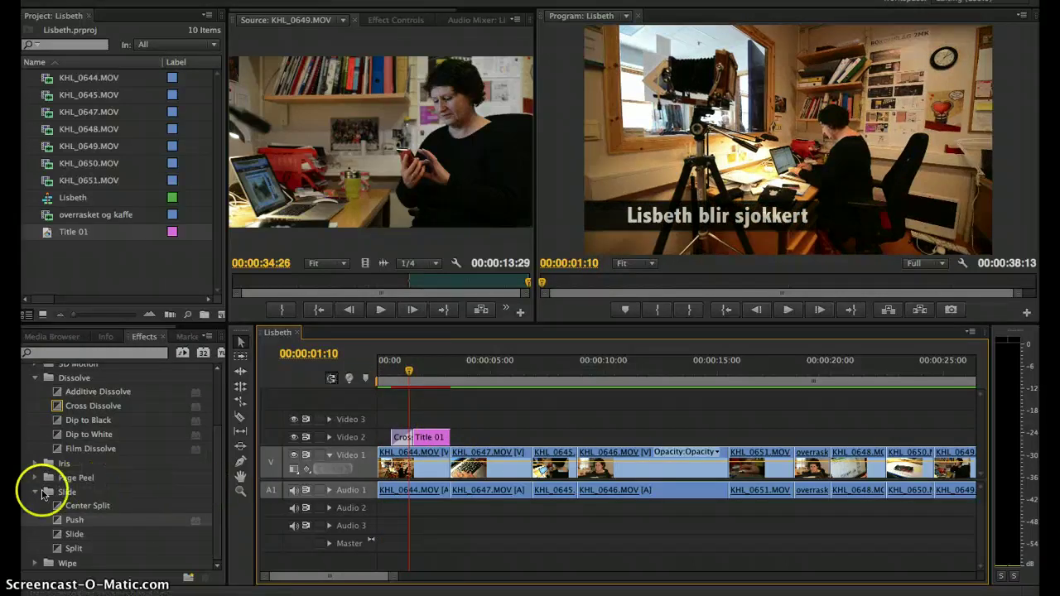
left_click(34, 491)
left_click(34, 378)
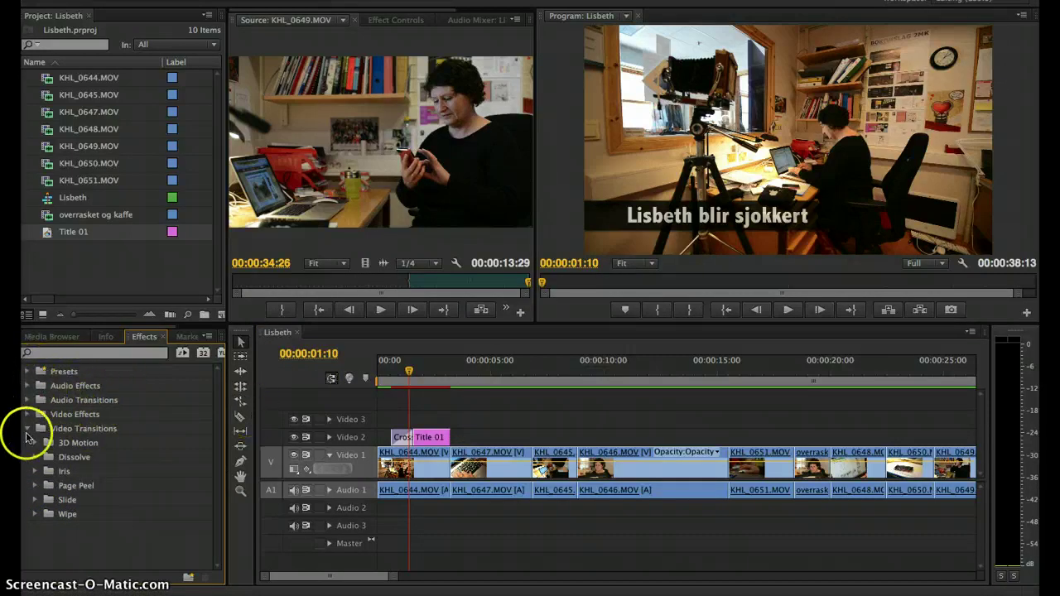
left_click(27, 429)
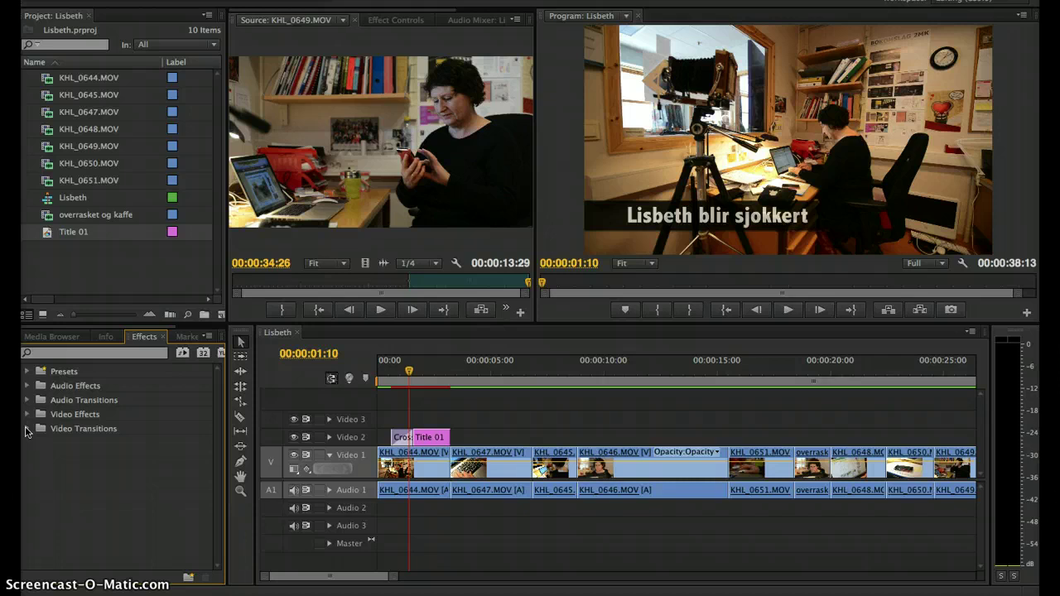
Step: Apply Image Control > Black & White to the KHL_0647.MOV clip on Video 1
left_click(33, 415)
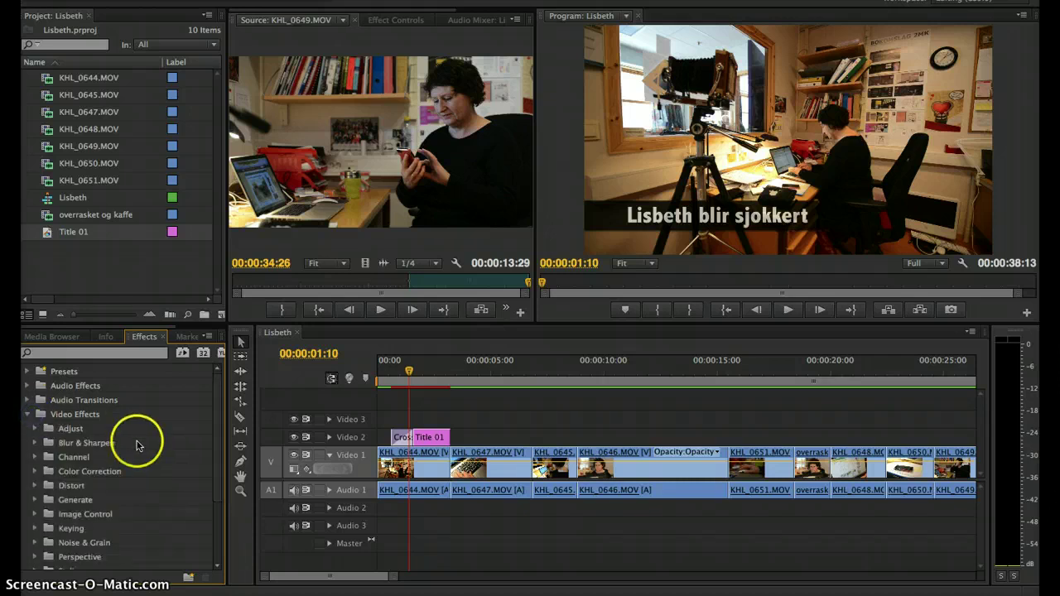
left_click(39, 428)
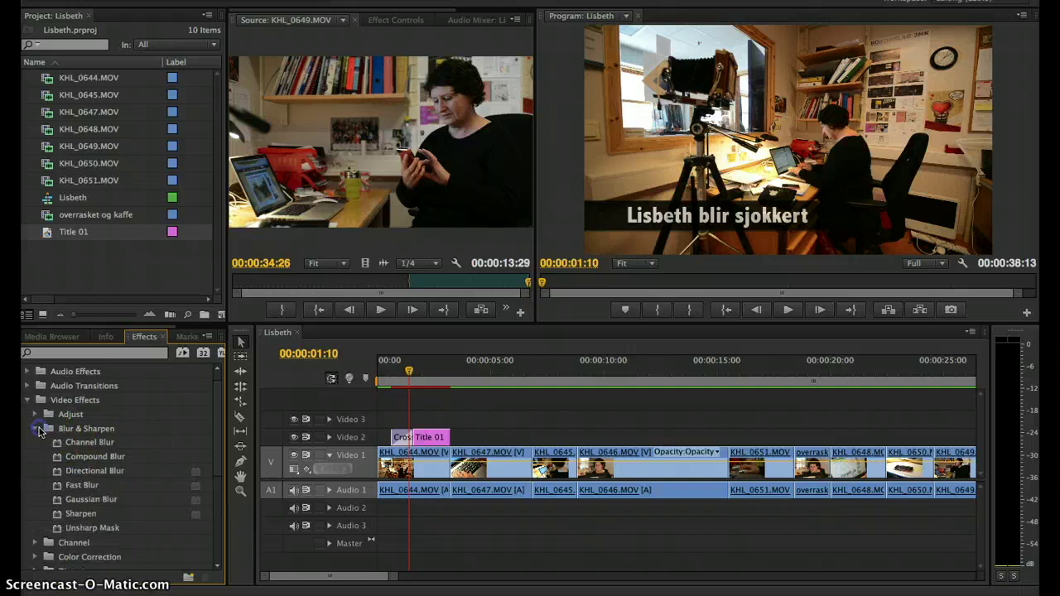
left_click(34, 428)
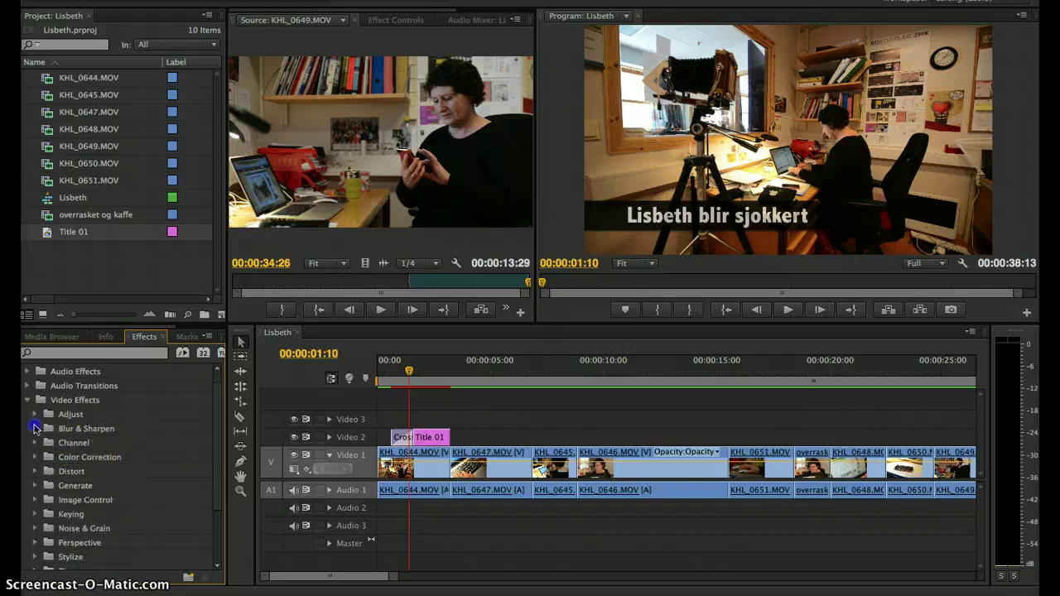
left_click(37, 500)
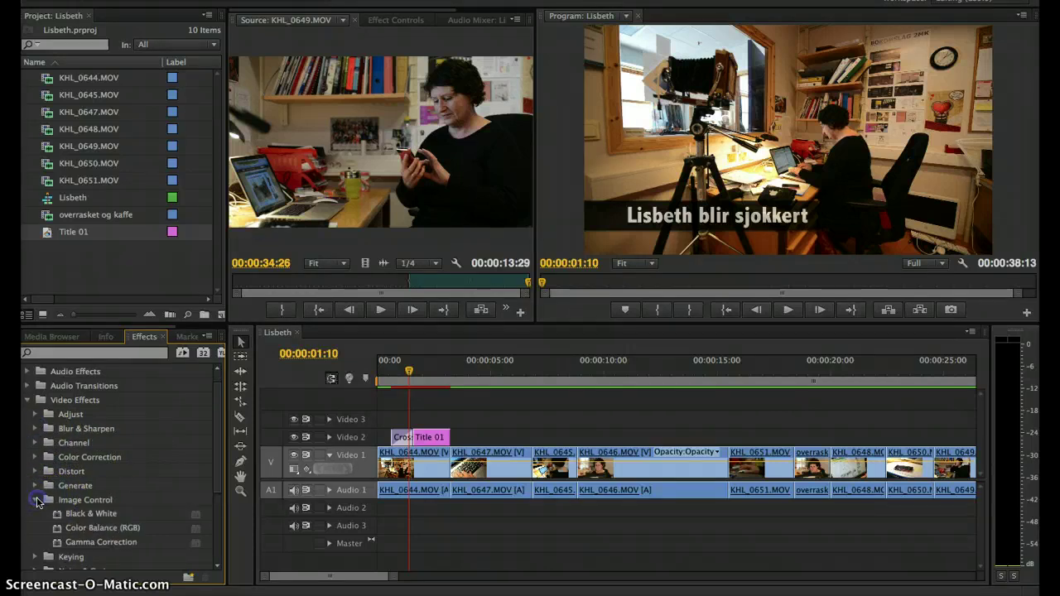
scroll(97, 518, "down", 1)
left_click(92, 500)
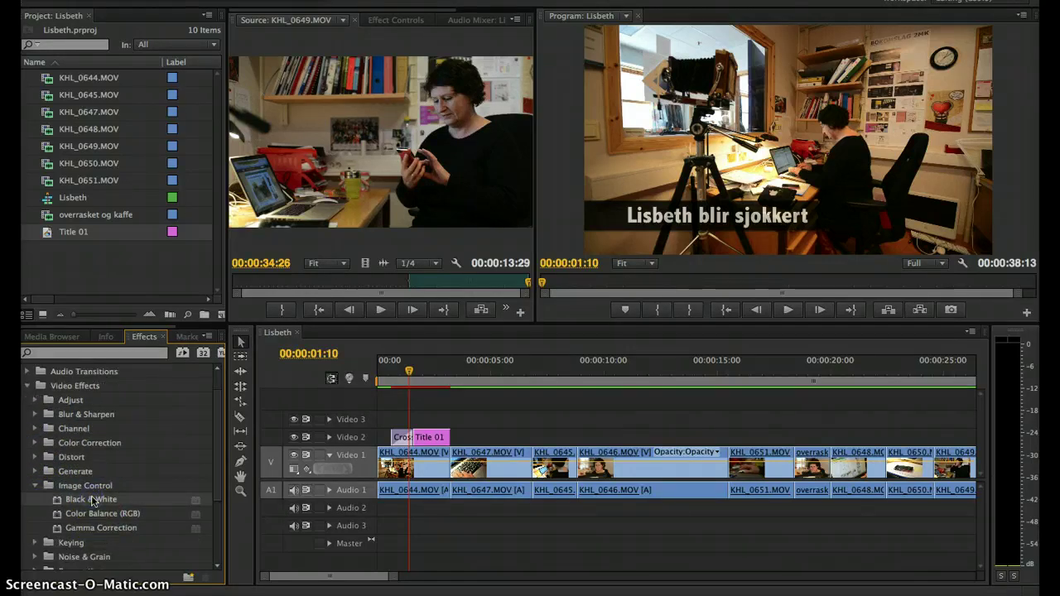
left_click_drag(496, 461, 506, 476)
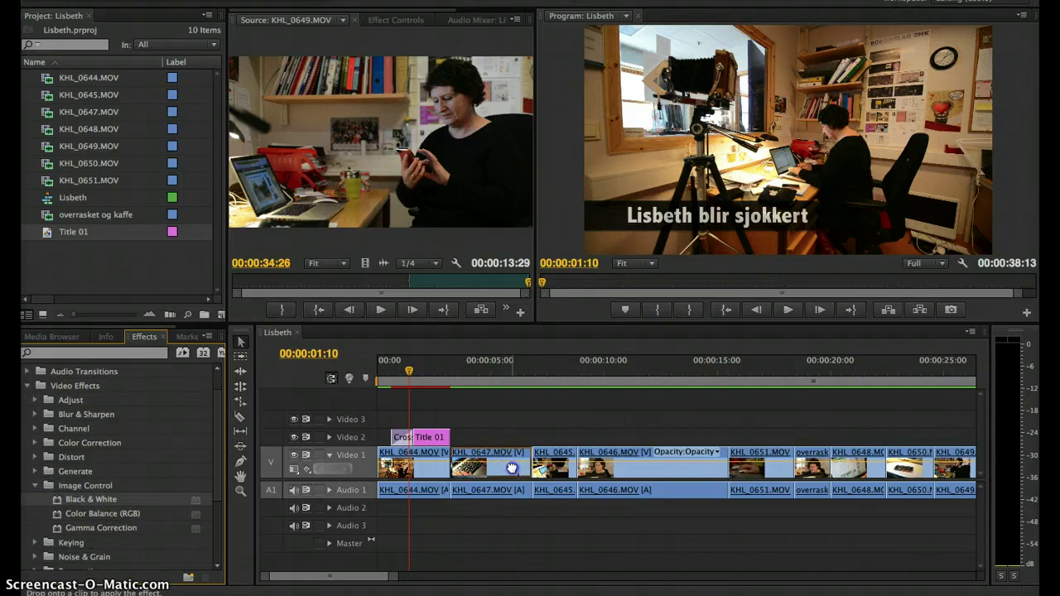
left_click_drag(511, 466, 511, 468)
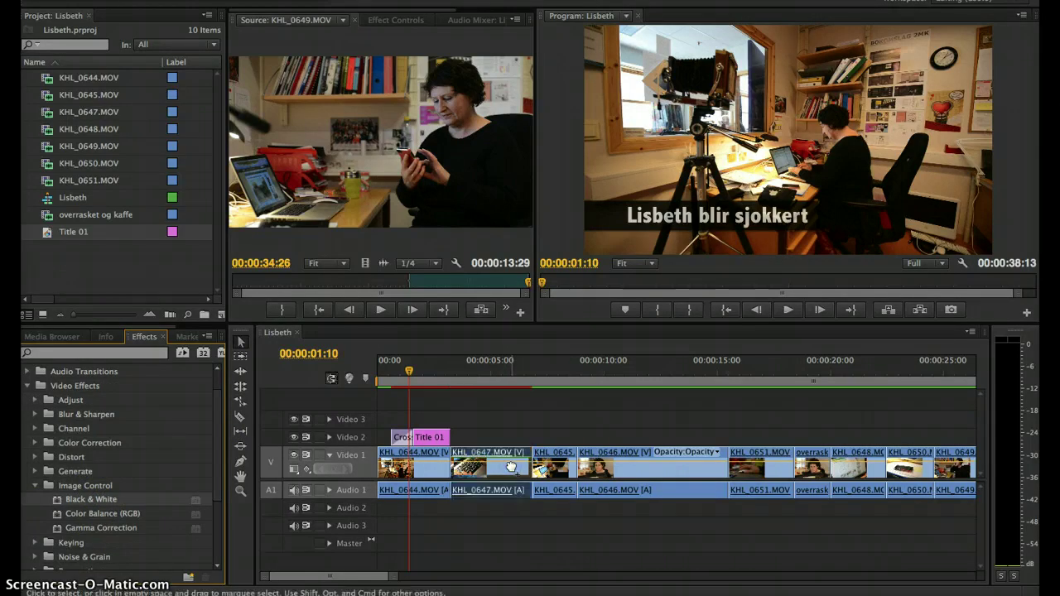
left_click(475, 374)
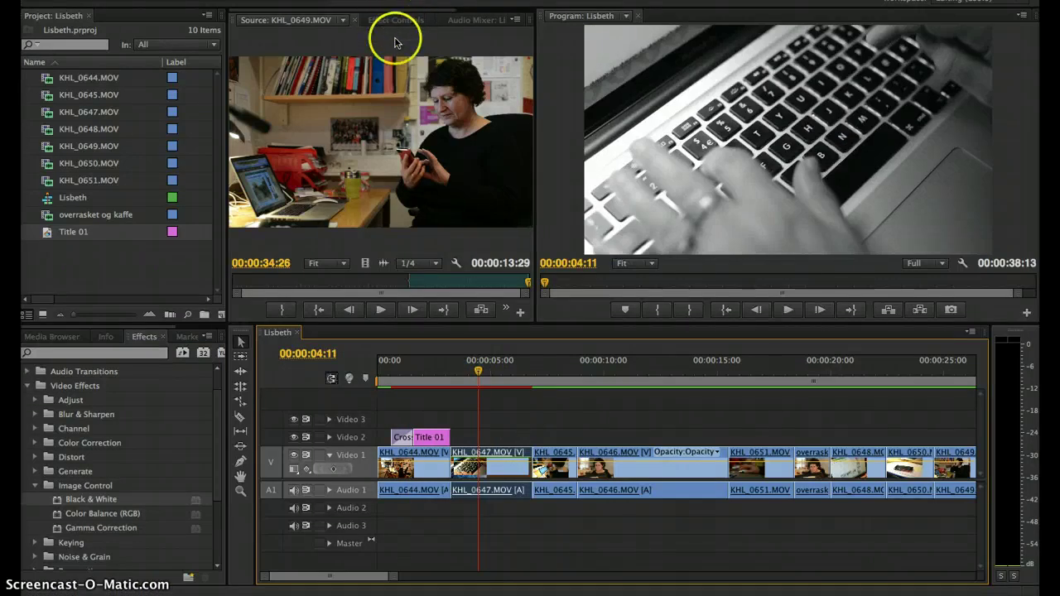
Step: Turn off the KHL_0647 clip's Black & White effect in Effect Controls, leaving Scale at 100
double_click(504, 464)
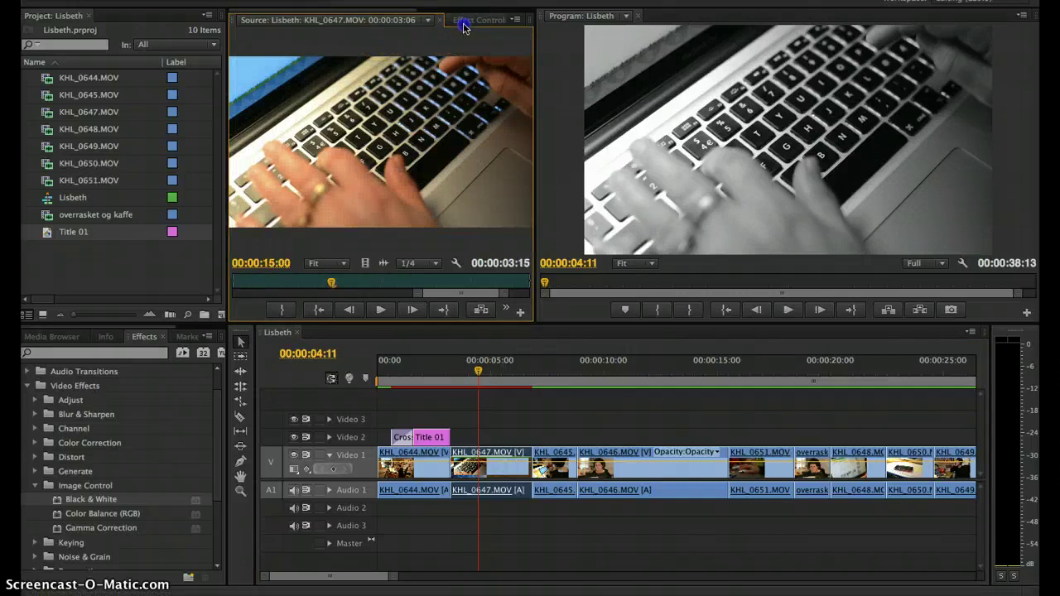
left_click(465, 20)
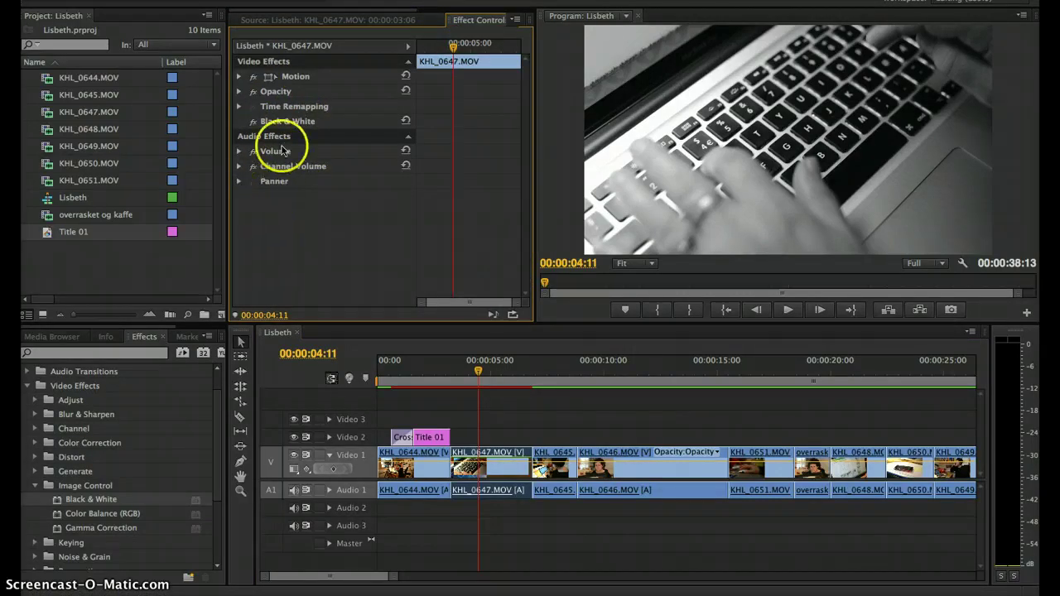
left_click_drag(267, 125, 286, 123)
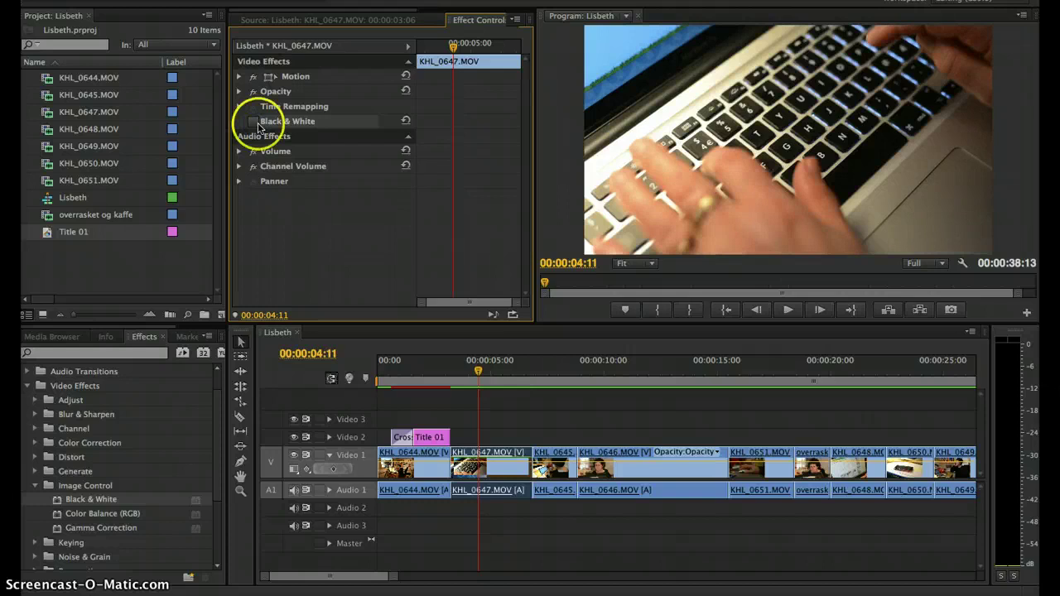
left_click(239, 77)
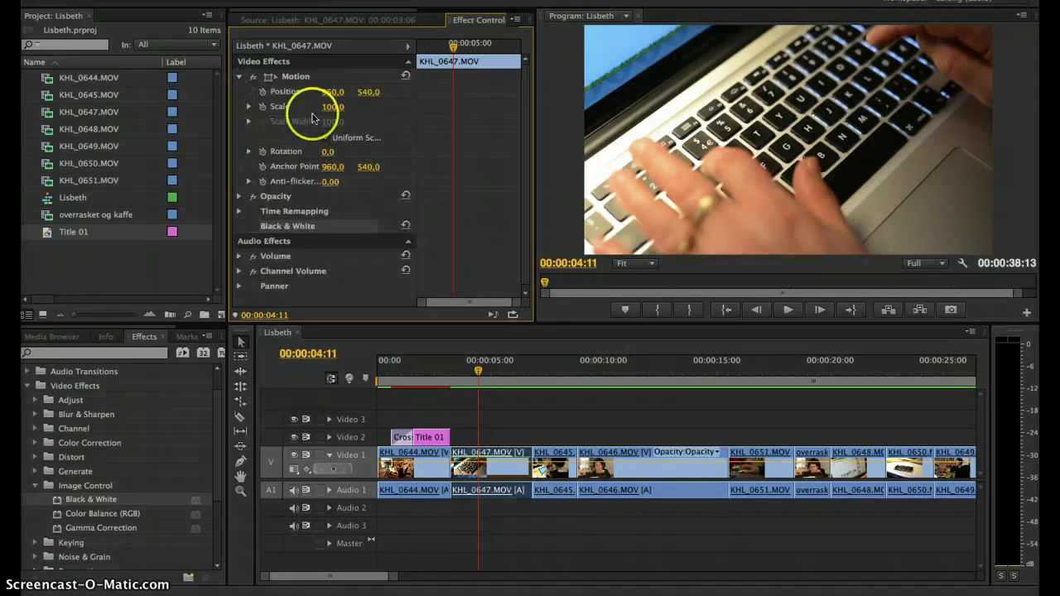
left_click_drag(334, 111, 334, 96)
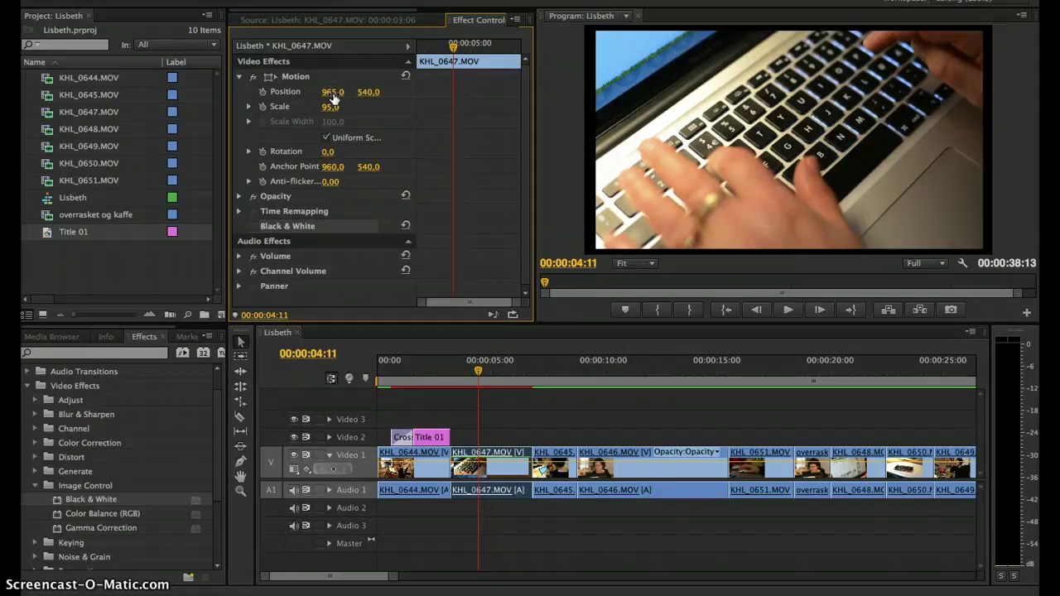
key("ctrl+z")
key("ctrl+z")
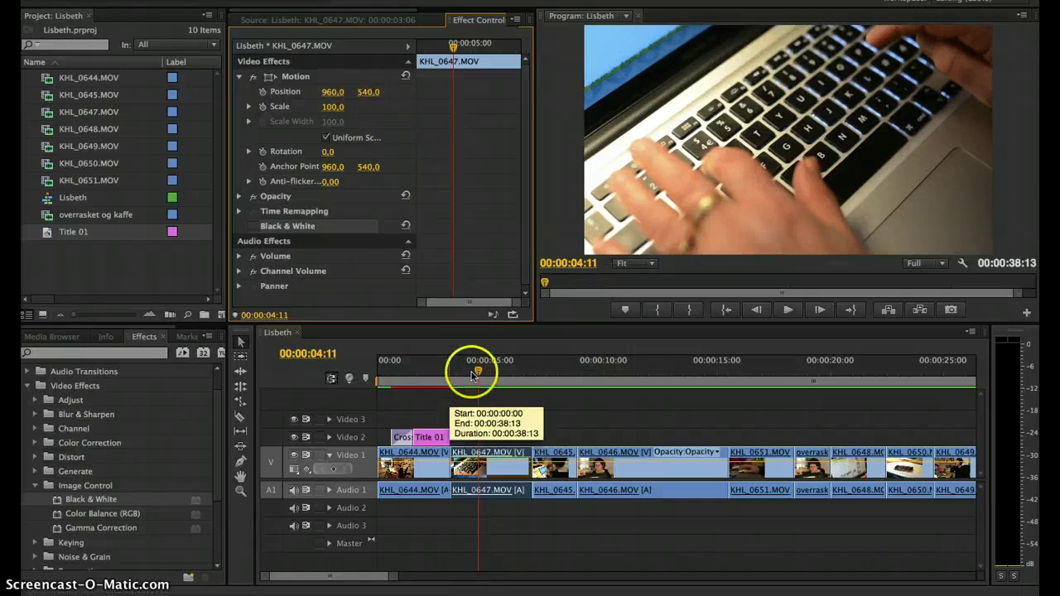
Step: Preview the sequence, then load the overrasket og kaffe clip at around 19 seconds into the source viewer
mouse_move(473, 370)
left_mouse_down()
mouse_move(461, 374)
mouse_move(481, 371)
left_mouse_up()
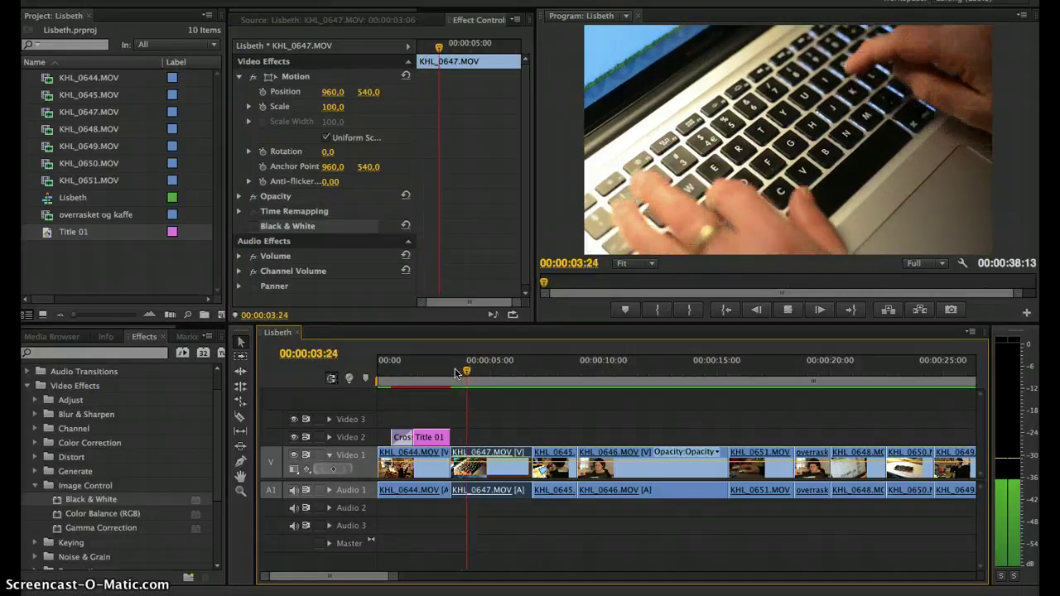
left_click(855, 462)
mouse_move(880, 378)
left_mouse_down()
mouse_move(827, 349)
mouse_move(643, 336)
left_mouse_up()
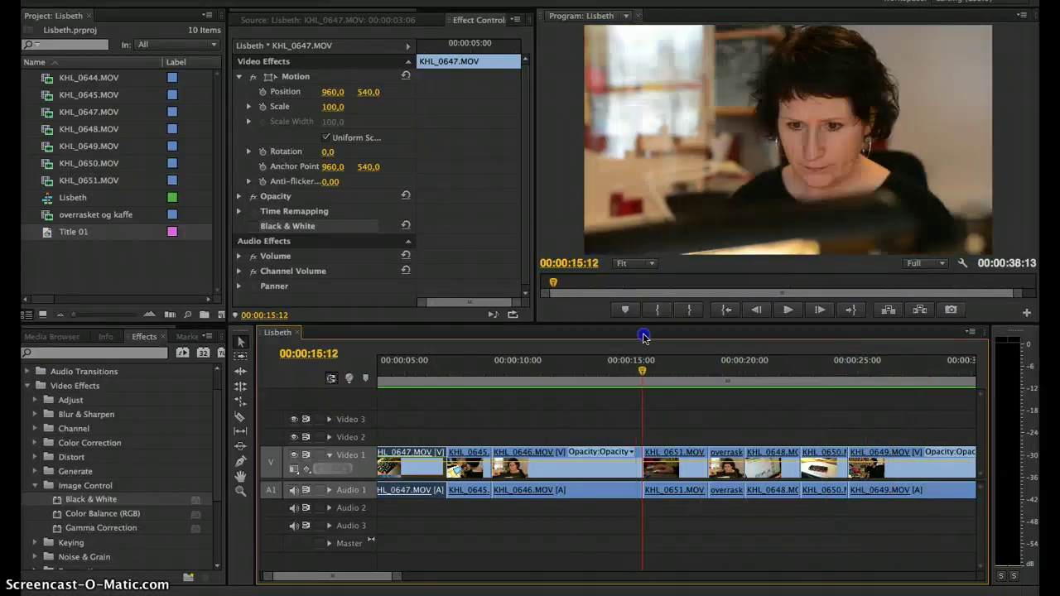
left_click(641, 333)
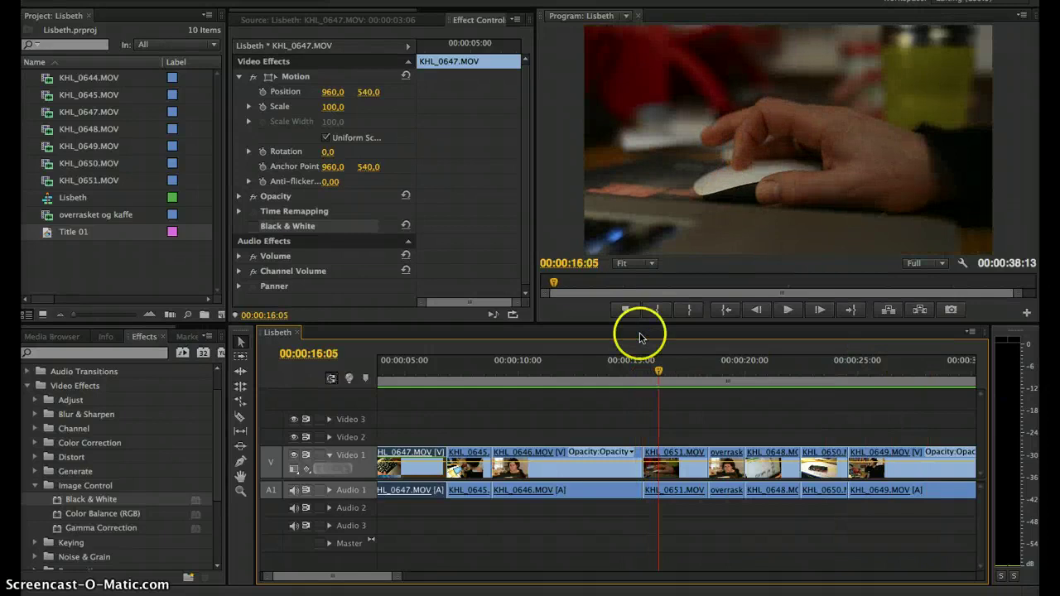
left_click(722, 379)
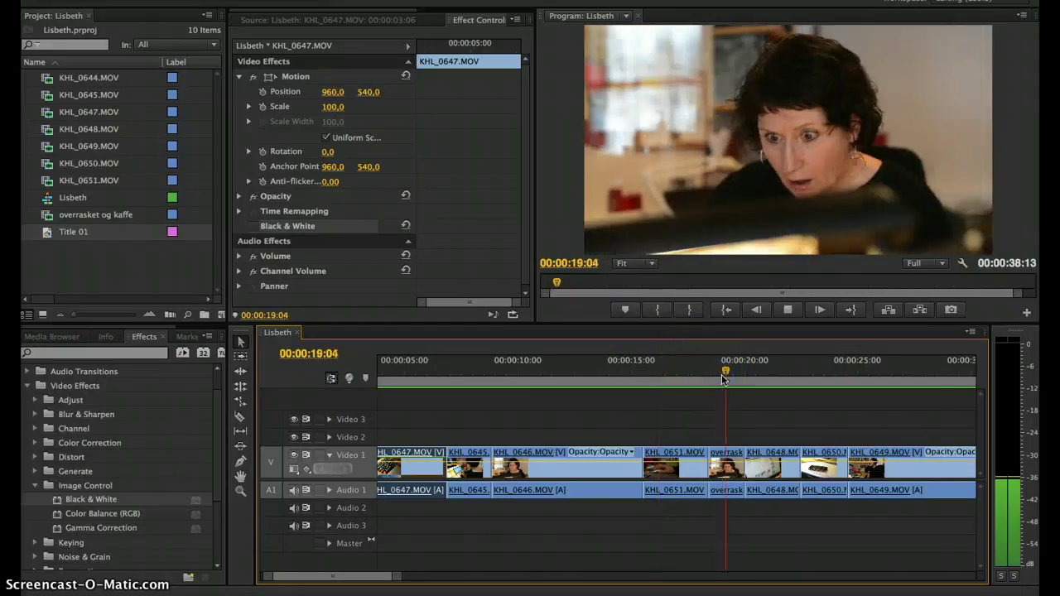
scroll(736, 421, "right", 2)
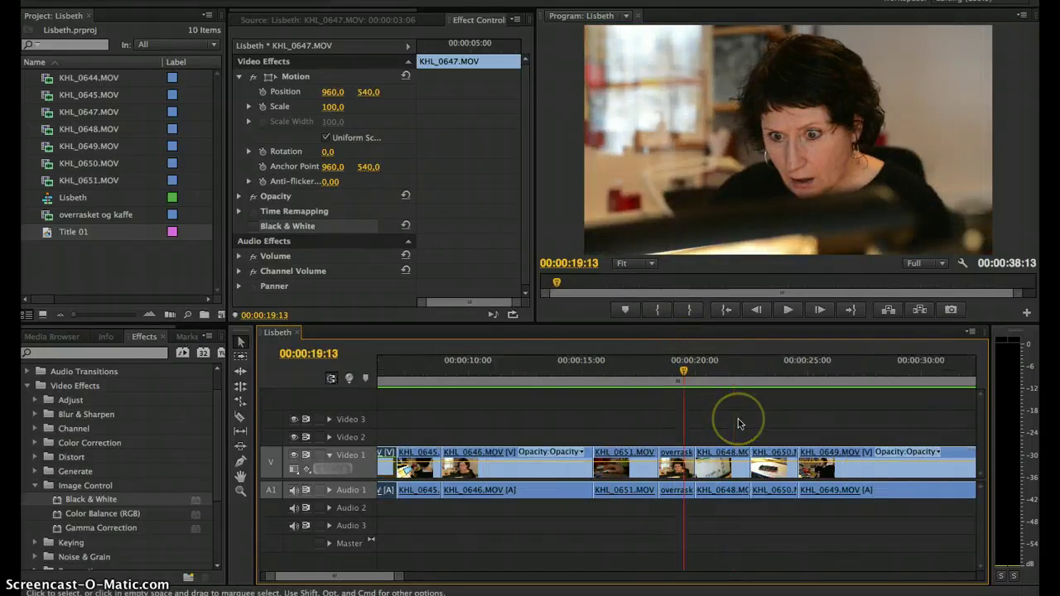
scroll(687, 439, "right", 3)
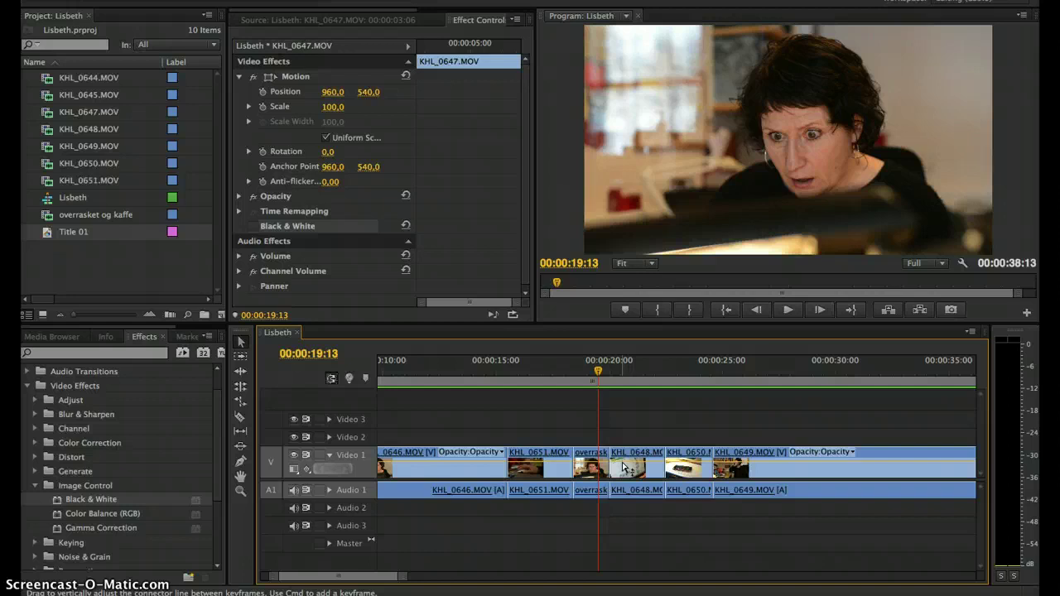
mouse_move(623, 469)
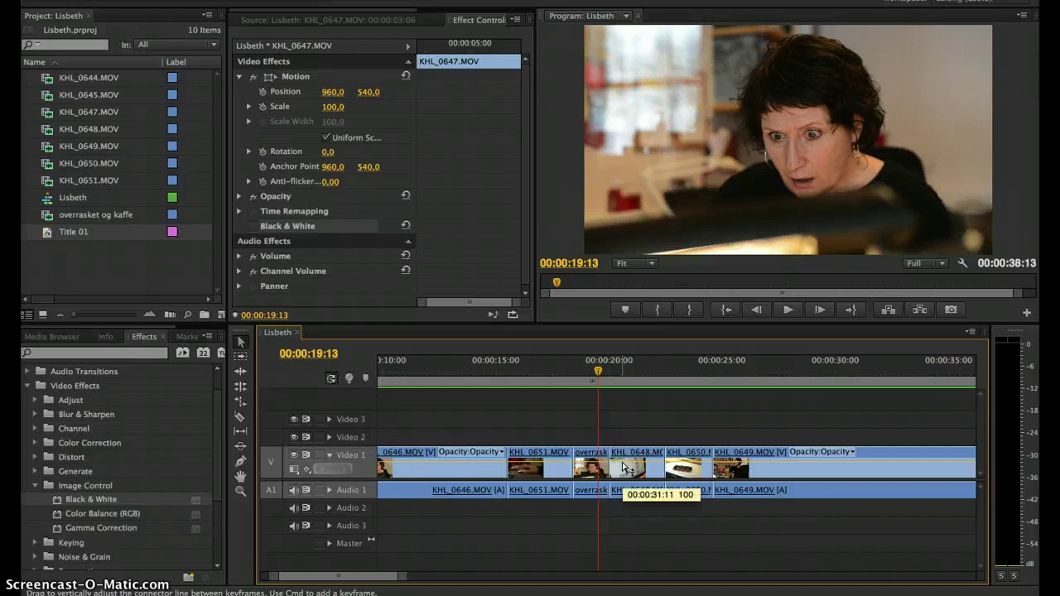
double_click(587, 465)
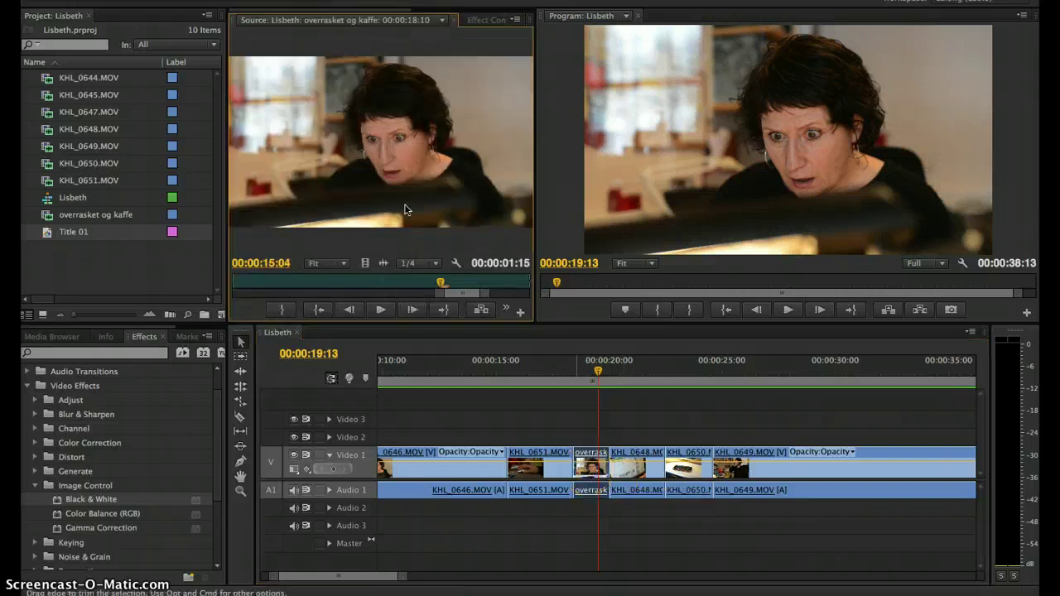
Step: Show the overrasket clip's Motion settings and widen Effect Controls beside the Program monitor
left_click(484, 19)
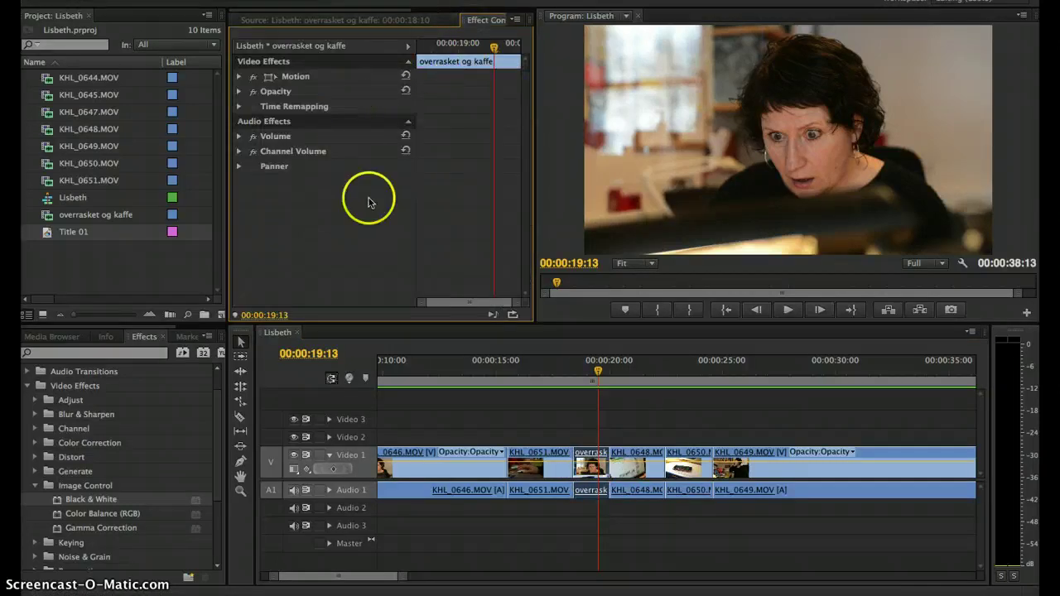
left_click(238, 77)
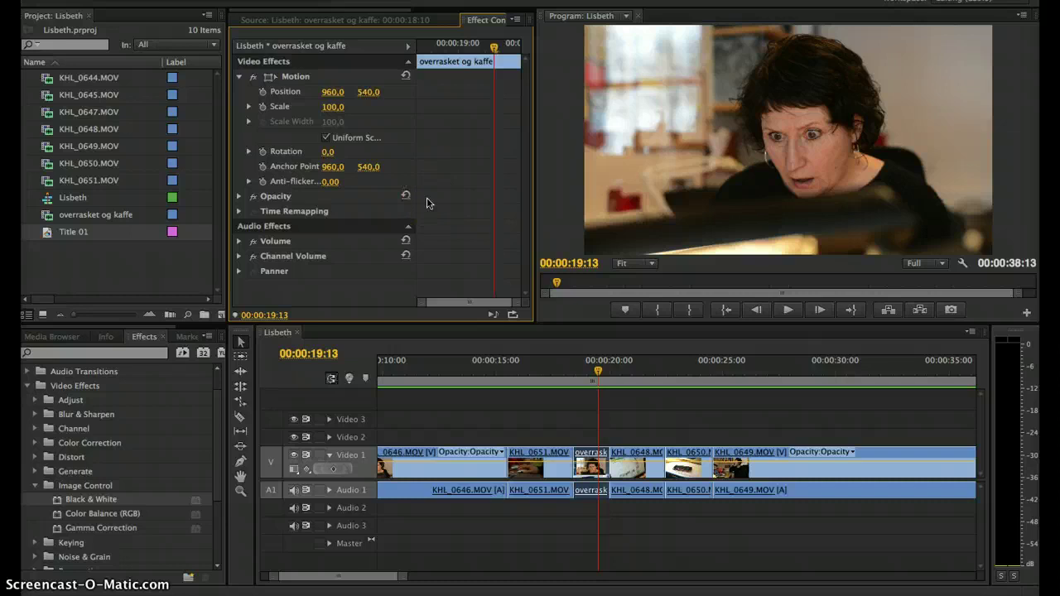
left_click_drag(596, 371, 577, 375)
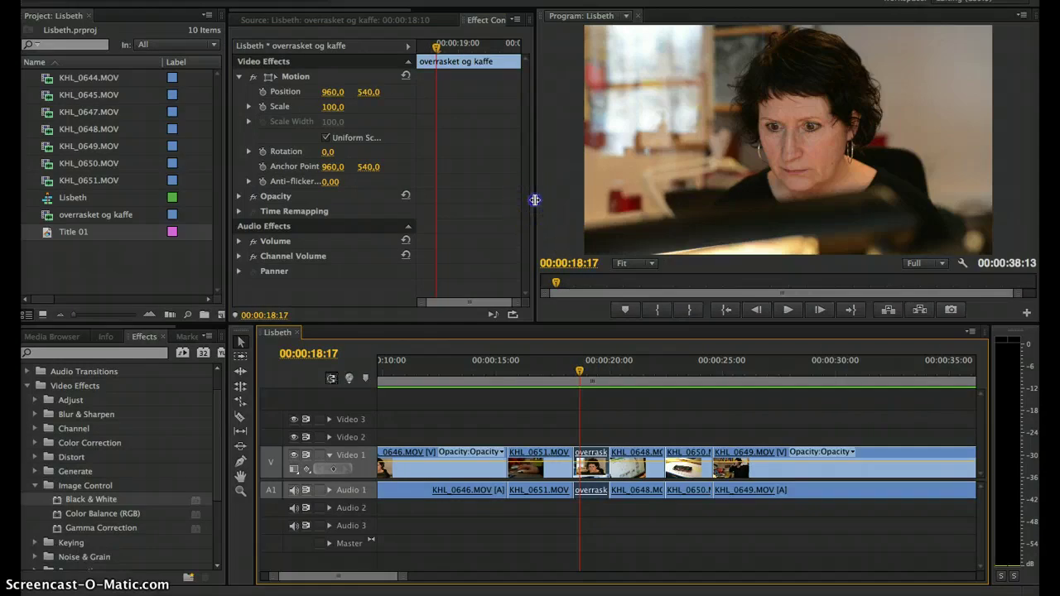
left_click_drag(579, 202, 622, 205)
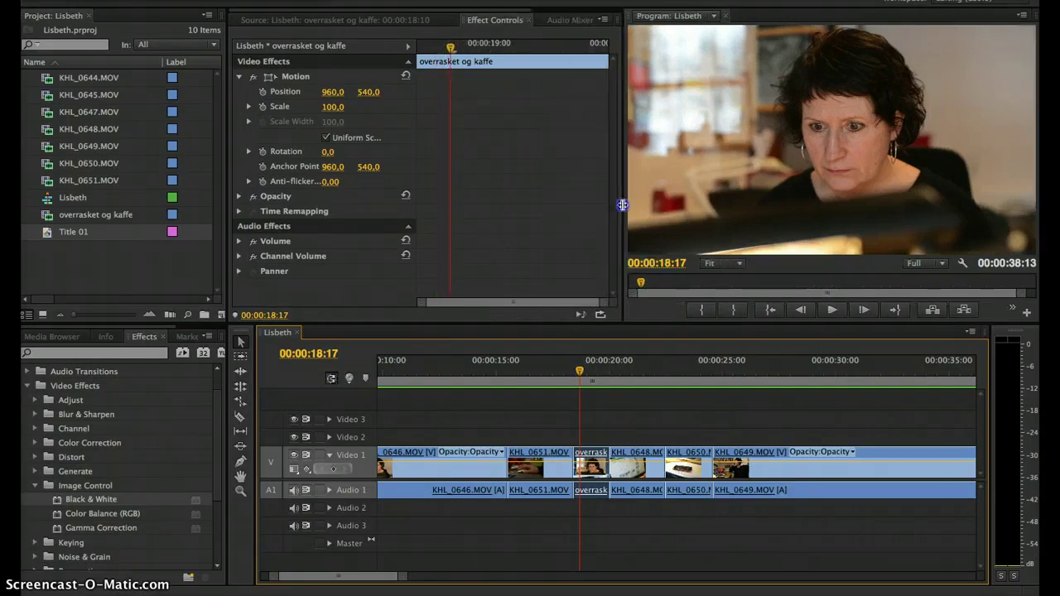
Step: Play, then step frame by frame to park the playhead at the clip start, 18:10
key("space")
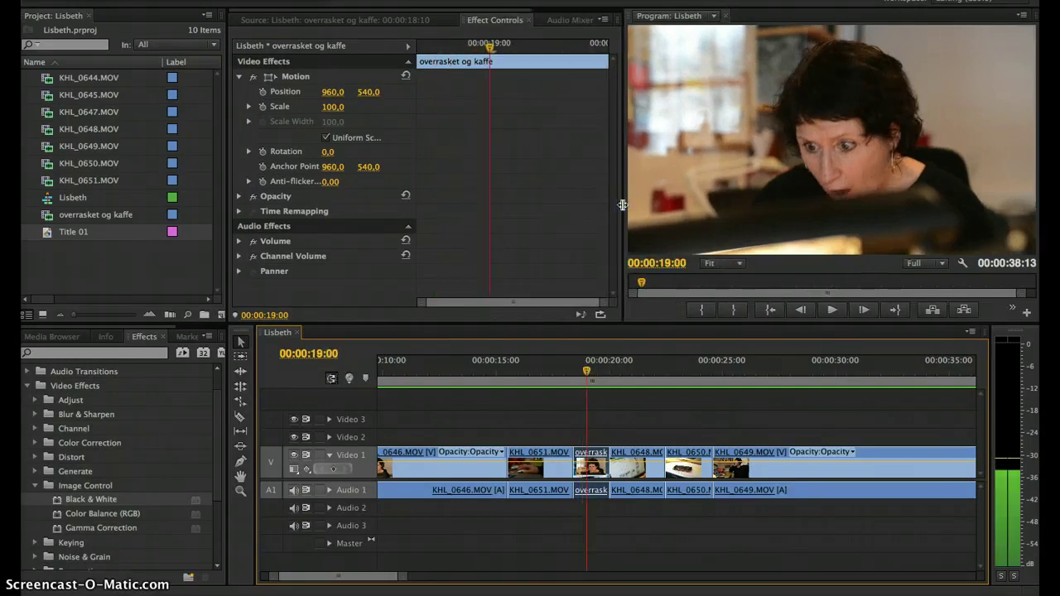
key("Left")
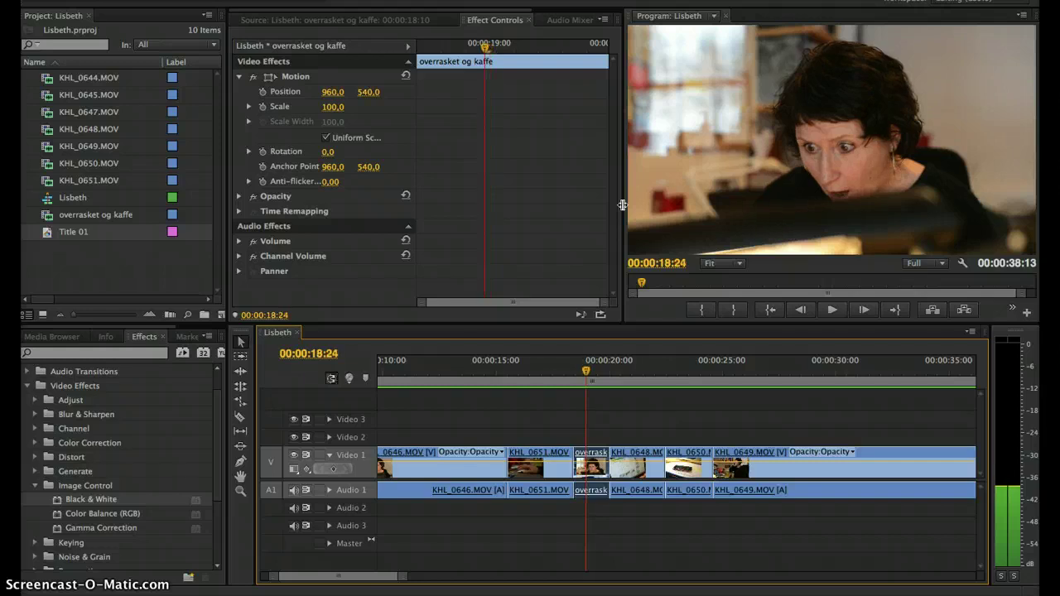
key("Left")
key("Left")
key("Left")
key("Left")
key("Right")
key("Right")
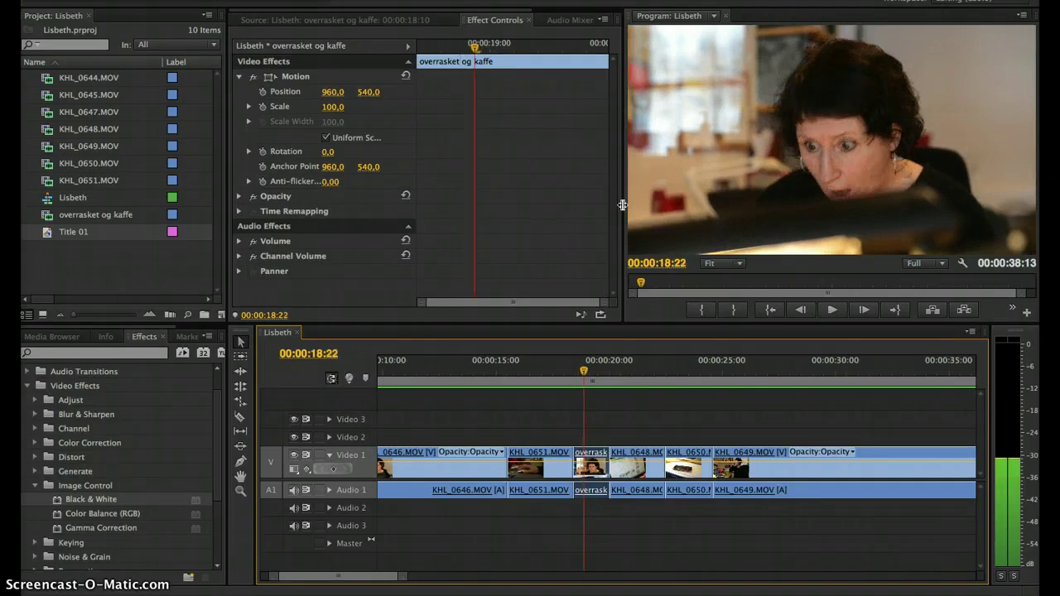
key("Right")
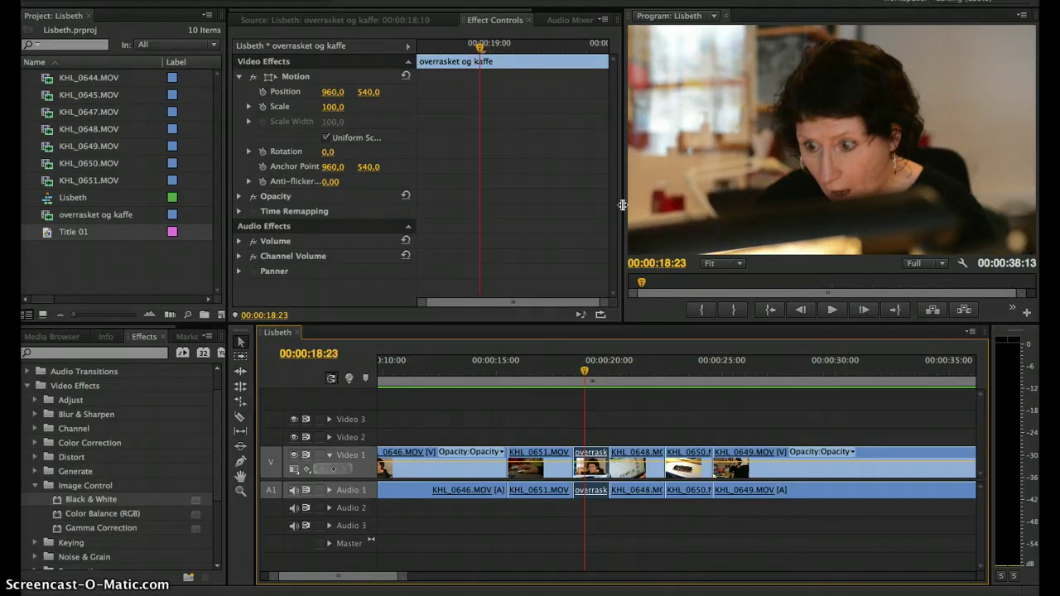
key("Left")
key("Left")
key("Left")
key("Left")
key("Left")
key("Left")
key("Left")
key("Left")
key("Left")
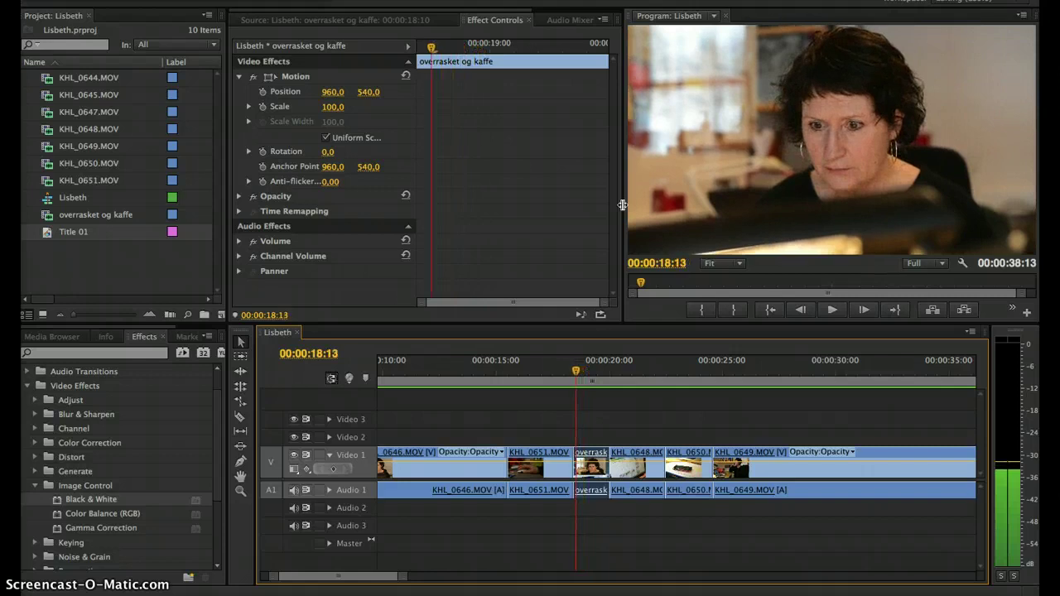
key("Left")
key("Left")
key("Left")
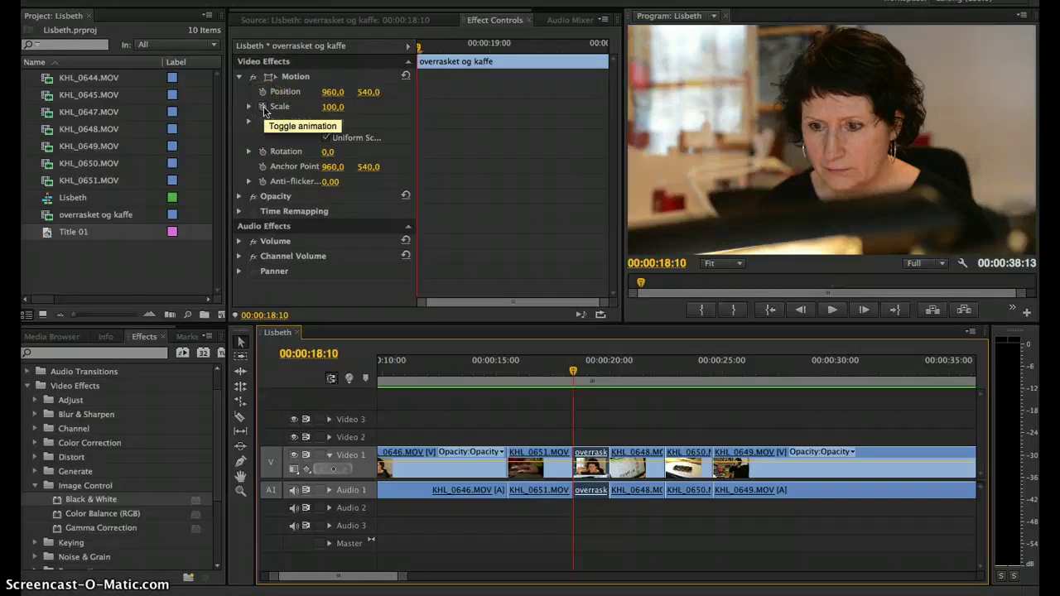
Step: Add Scale and Position keyframes at the overrasket og kaffe clip's first frame, then move to 18:20
left_click(401, 51)
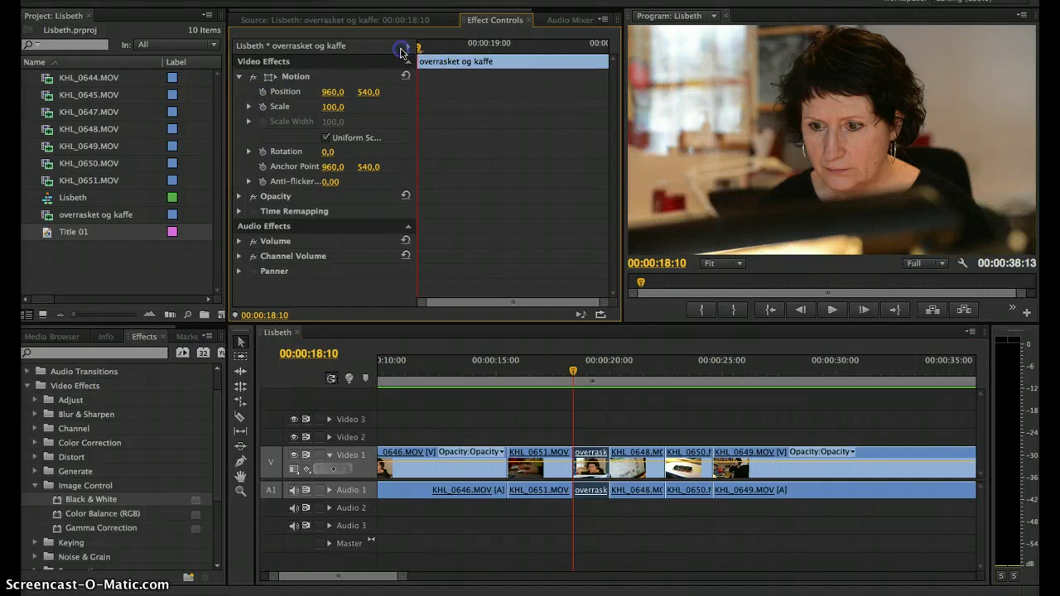
left_click(262, 106)
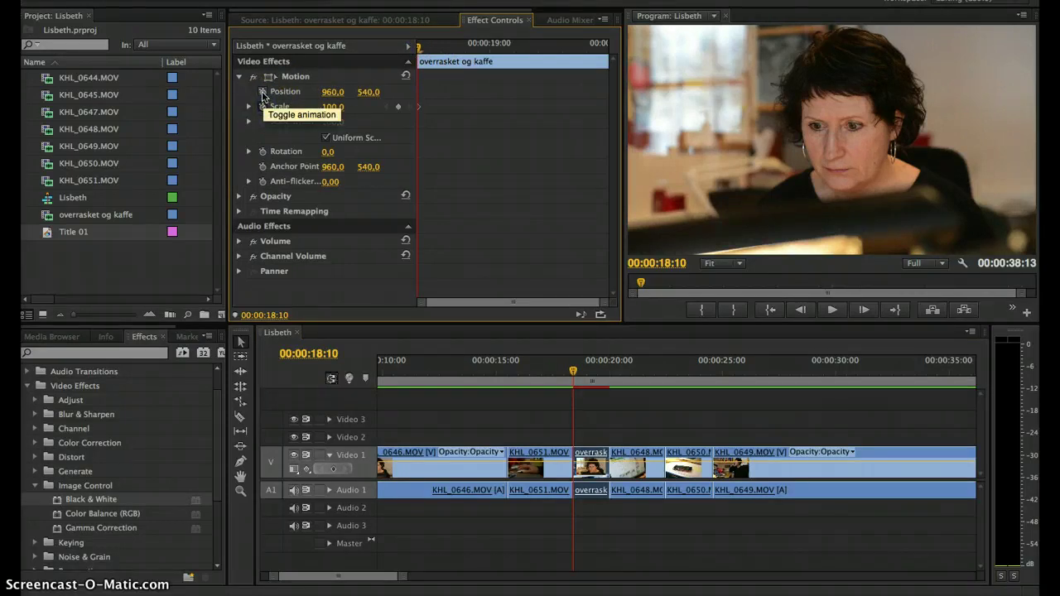
left_click(262, 92)
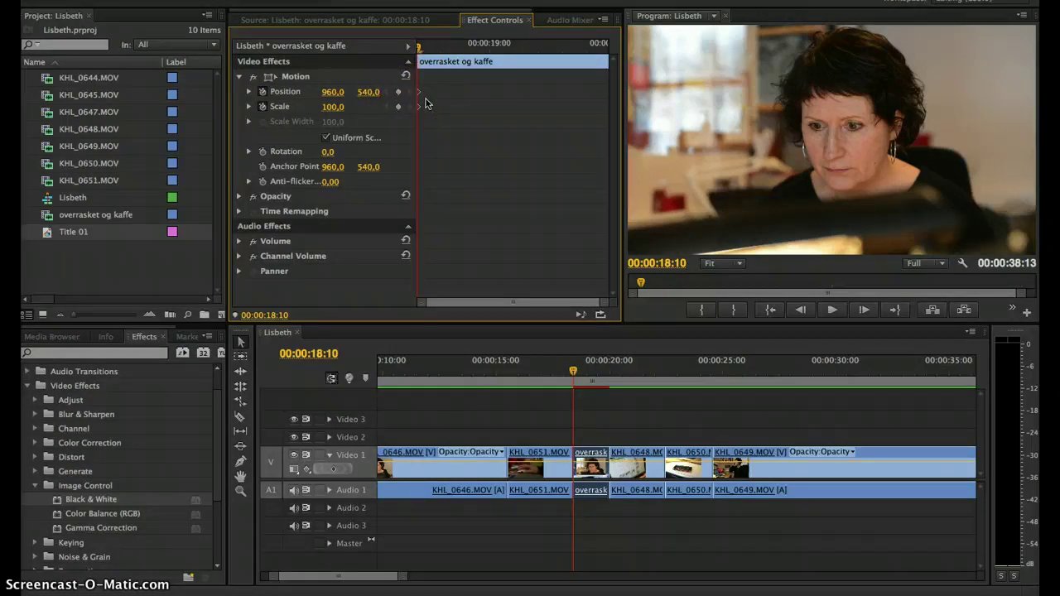
left_click(418, 49)
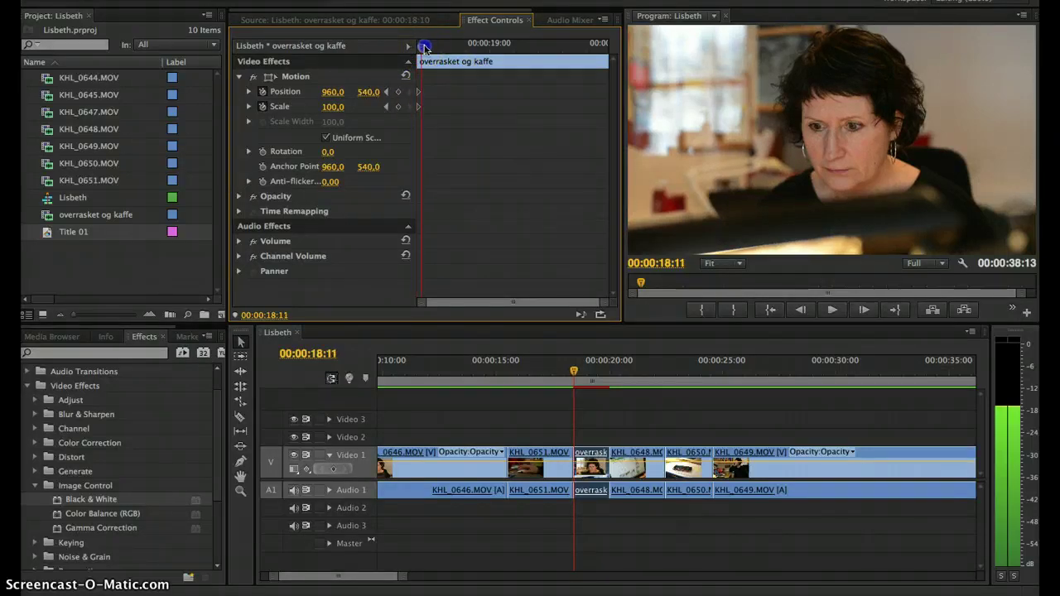
left_click_drag(422, 49, 477, 54)
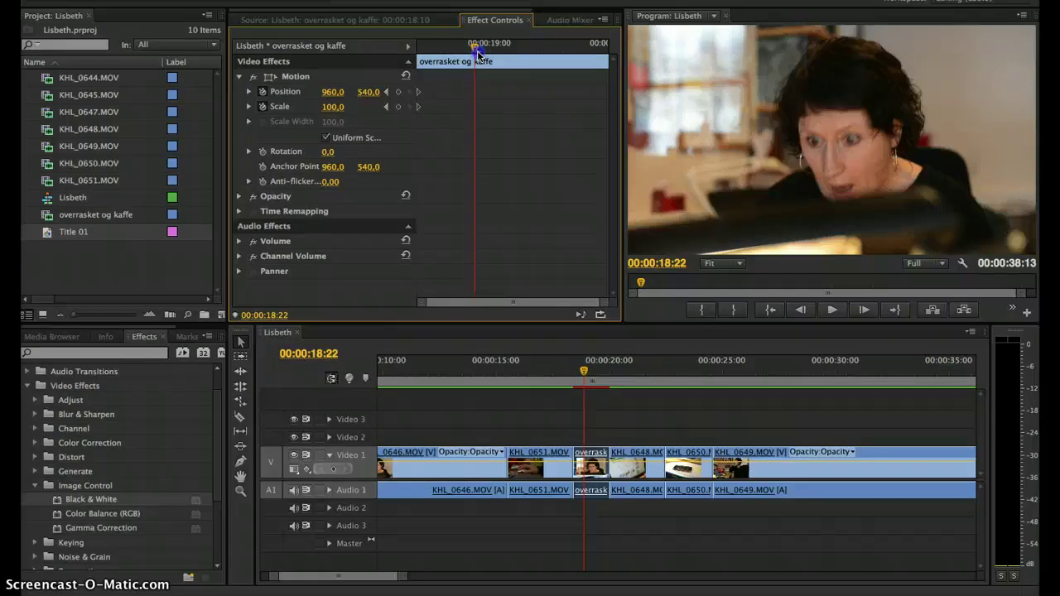
key("Left")
key("Left")
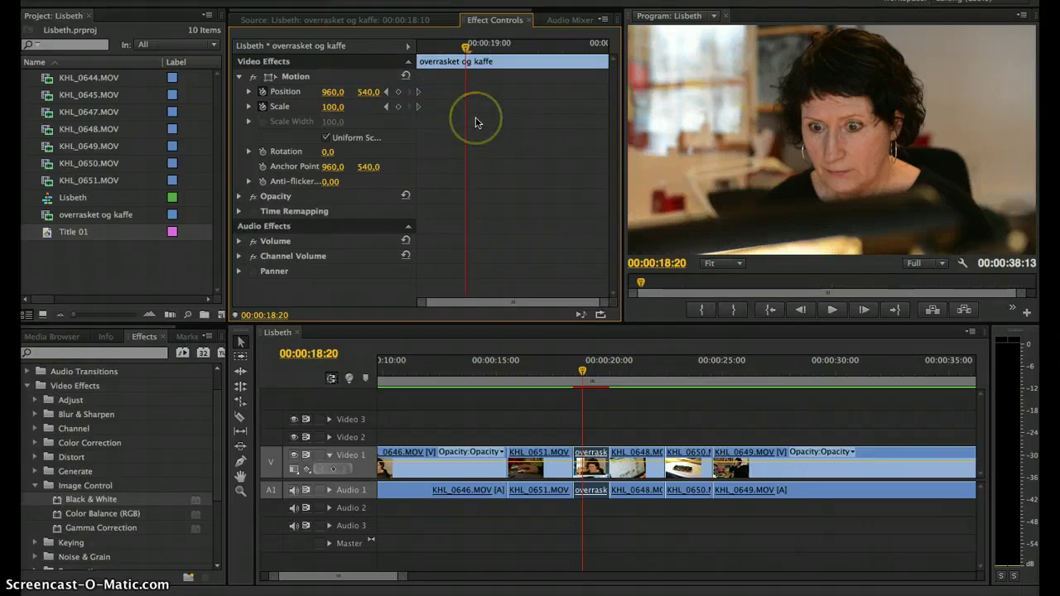
left_click(335, 108)
Step: Keyframe Scale 100 and Position 960 at 18:20, then Scale 112 at 18:22
left_click_drag(335, 107, 335, 108)
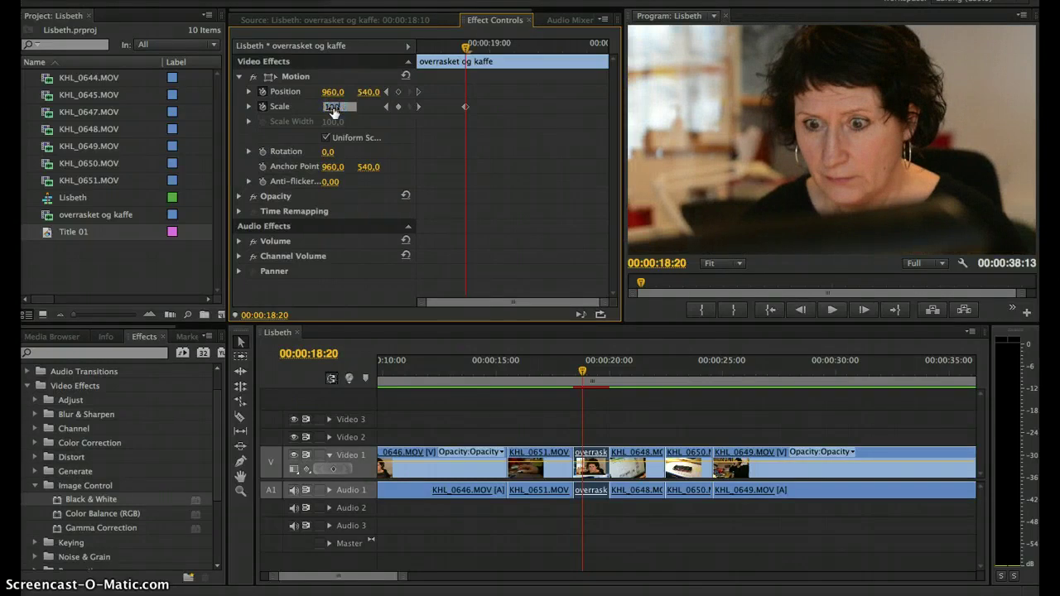
key("Return")
left_click(458, 63)
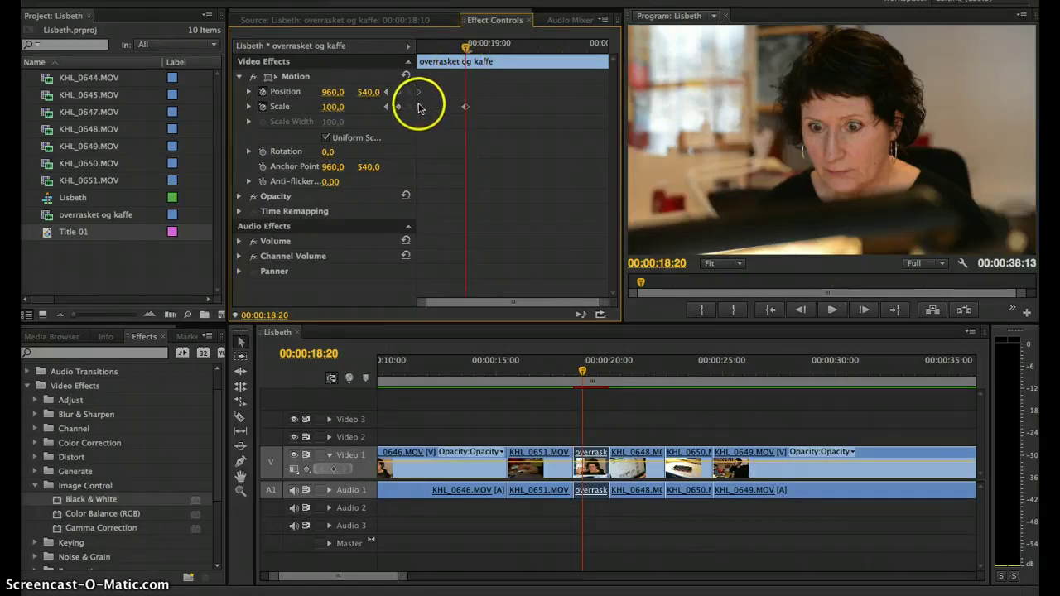
left_click(332, 94)
left_click(338, 96)
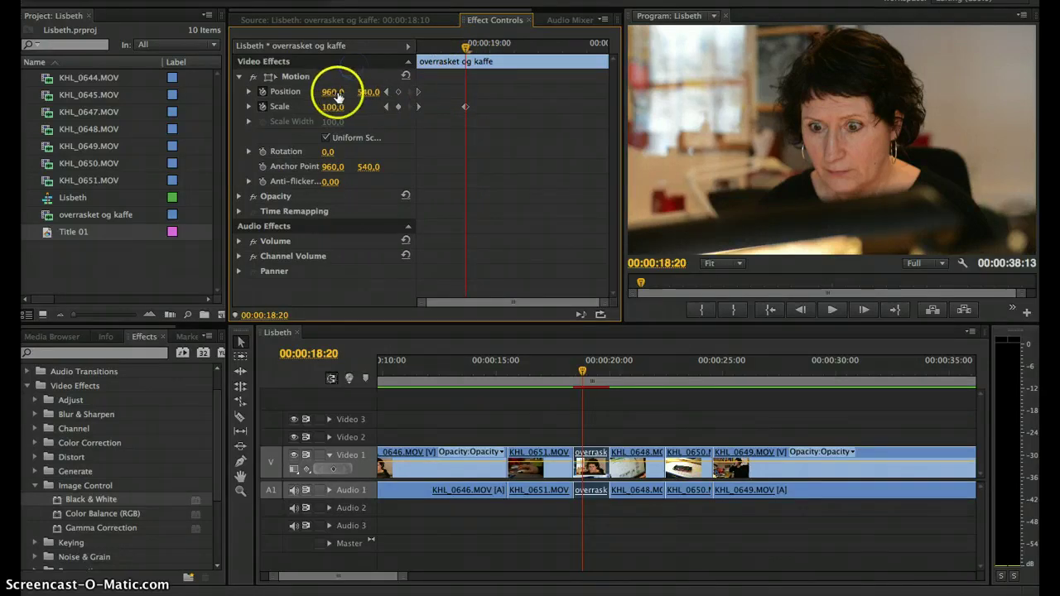
left_click_drag(335, 95, 336, 95)
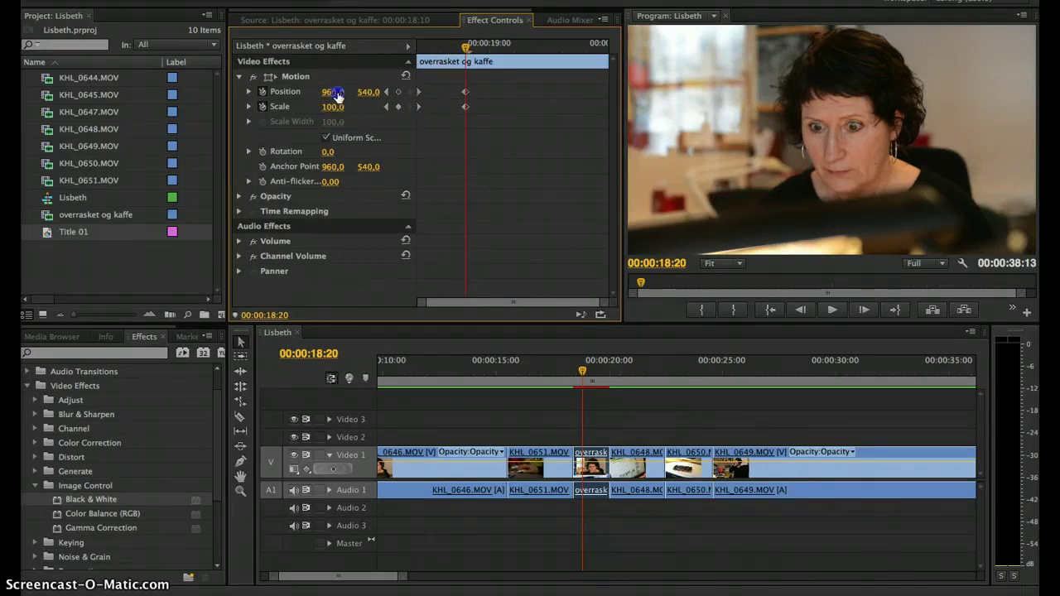
mouse_move(466, 47)
left_mouse_down()
mouse_move(445, 47)
mouse_move(460, 62)
left_mouse_up()
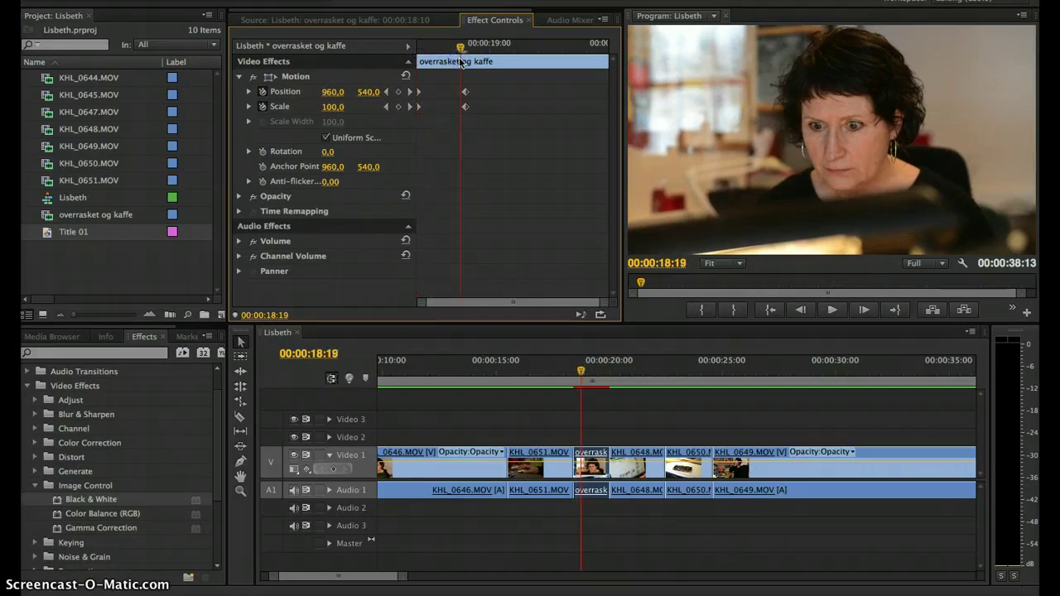
left_click_drag(461, 47, 477, 53)
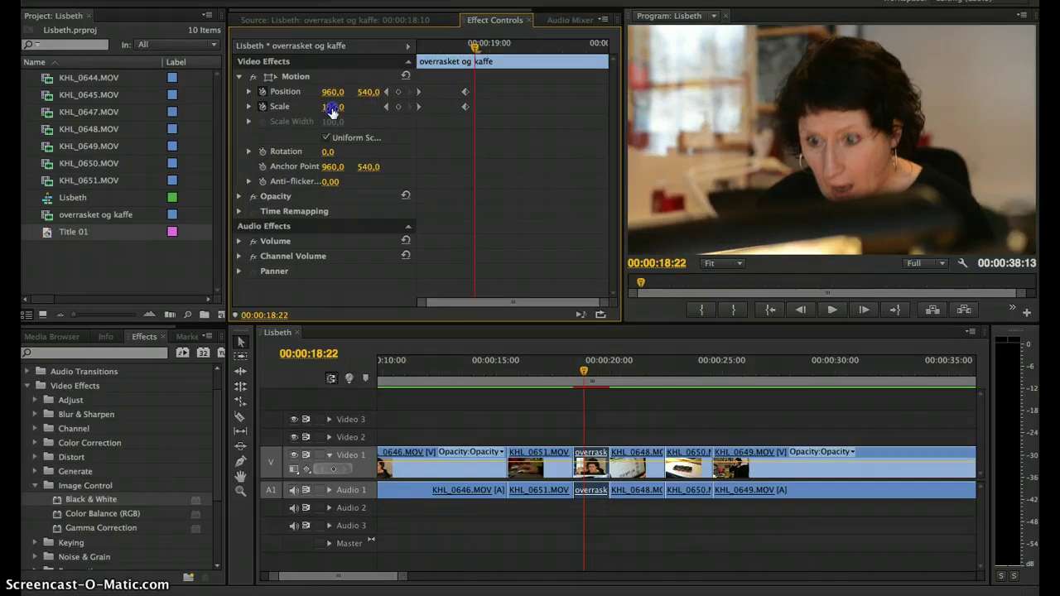
left_click_drag(331, 109, 333, 108)
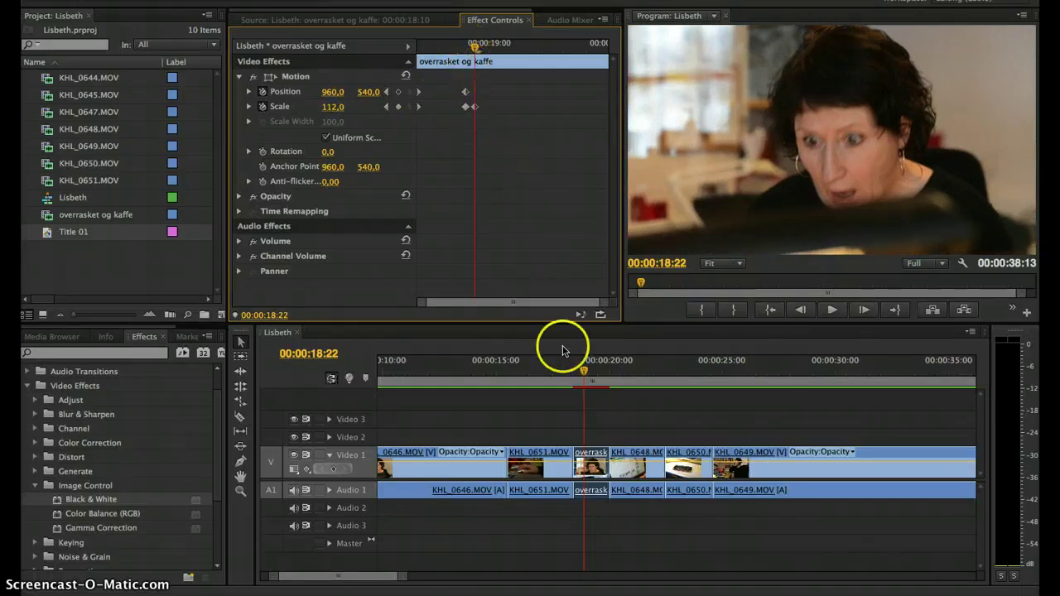
Step: Play the zoom-in several times, then return to the clip's first frame at 18:10
left_click(577, 372)
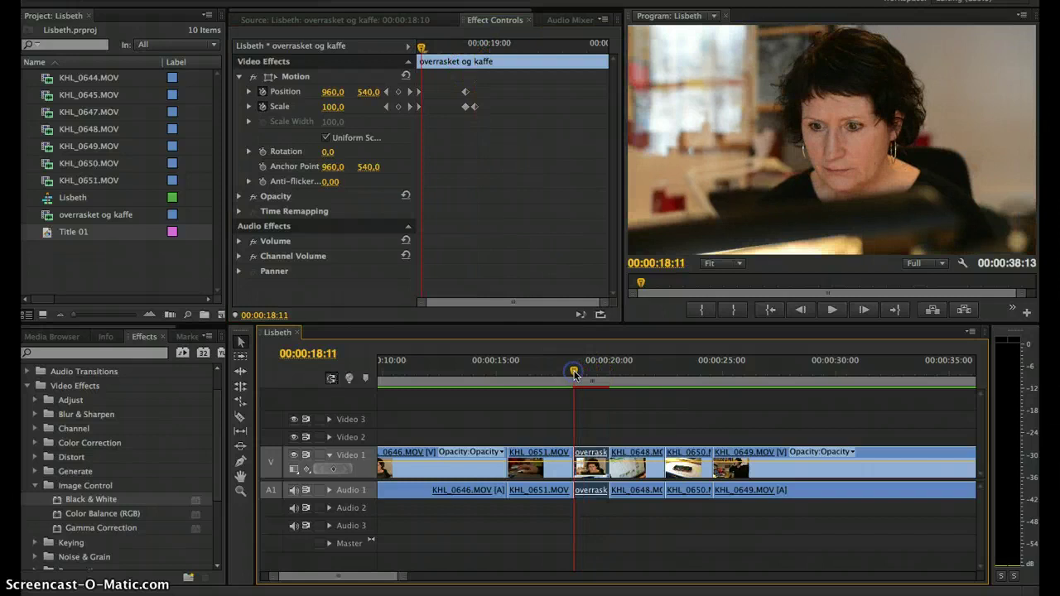
key("space")
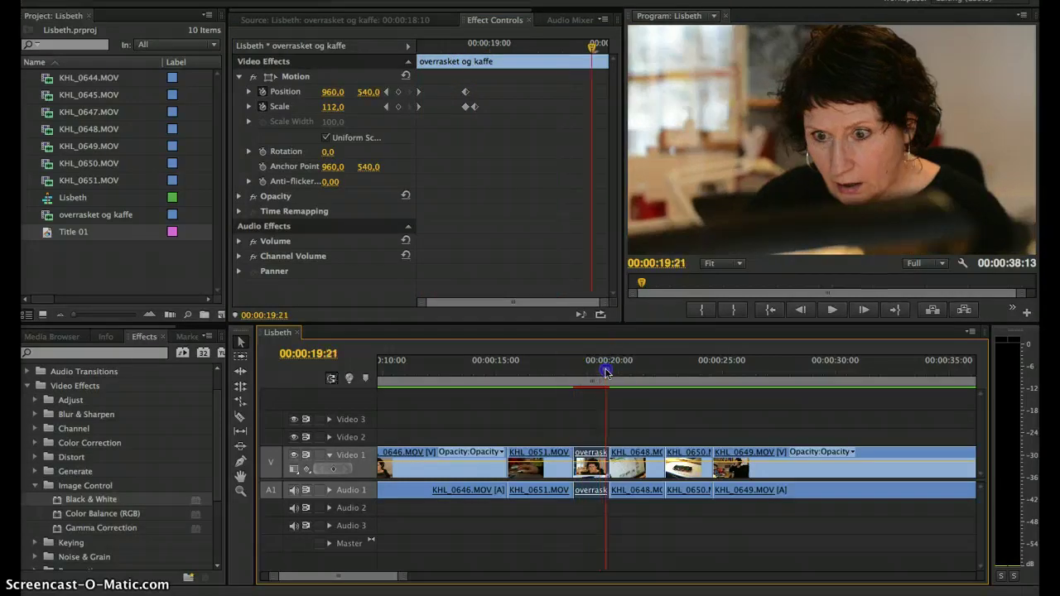
left_click(568, 371)
key("space")
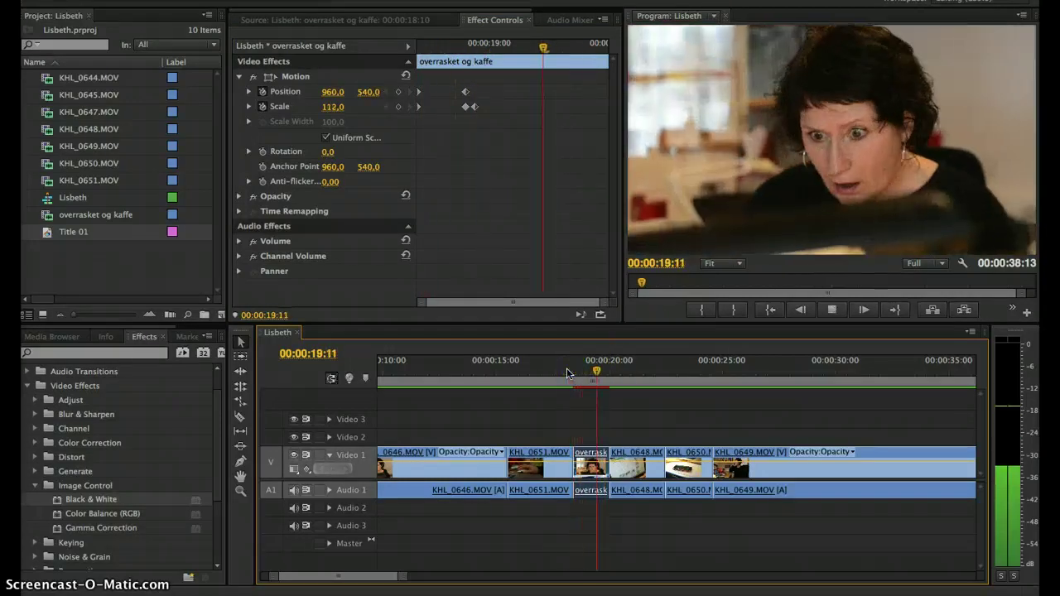
left_click(580, 372)
key("space")
left_click(570, 373)
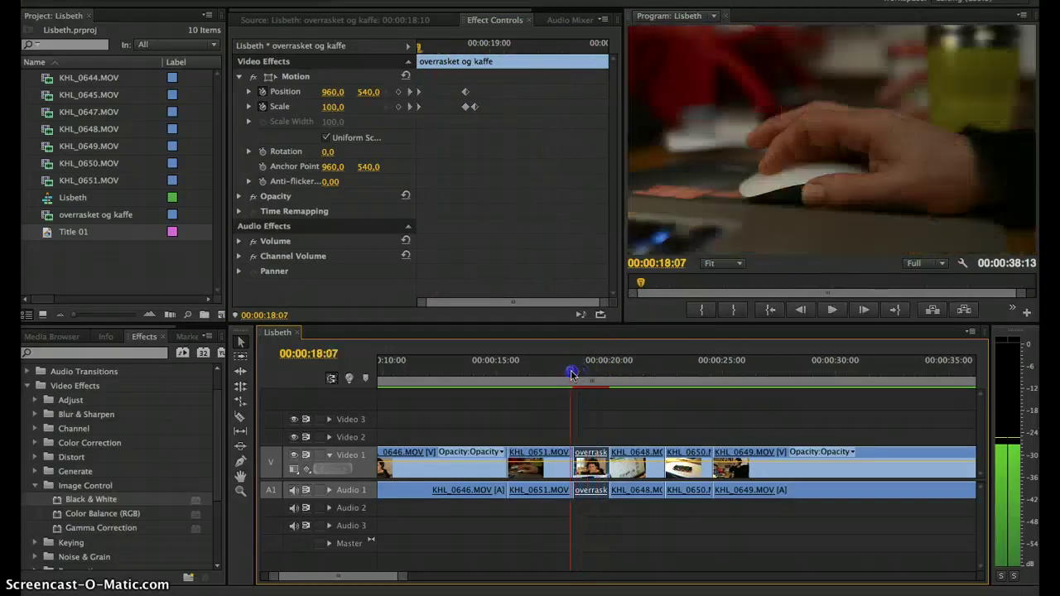
key("space")
mouse_move(601, 374)
left_mouse_down()
mouse_move(573, 377)
mouse_move(594, 298)
left_mouse_up()
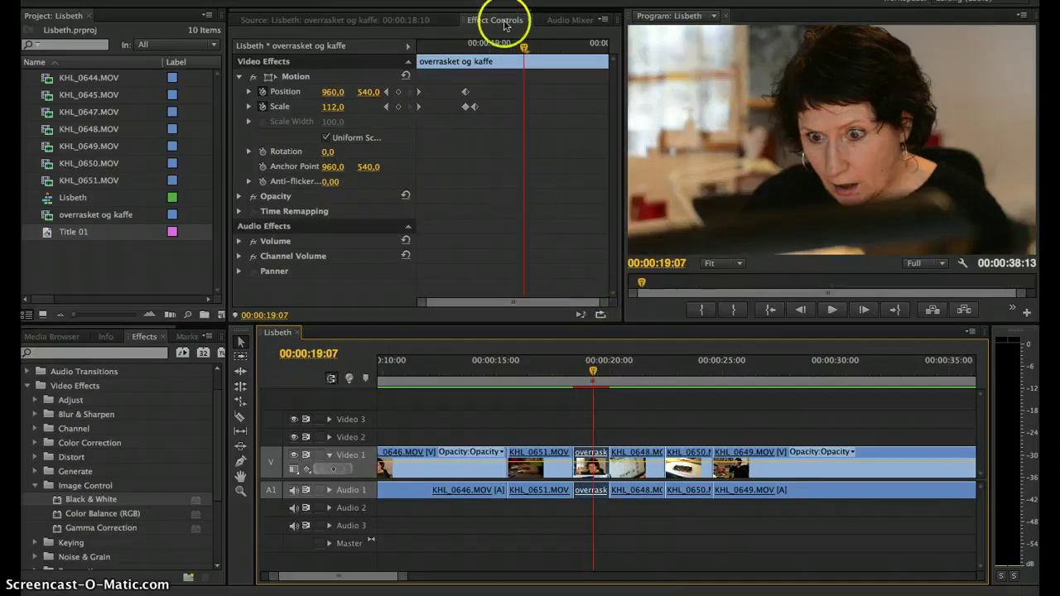
left_click(490, 46)
left_click_drag(490, 45, 404, 47)
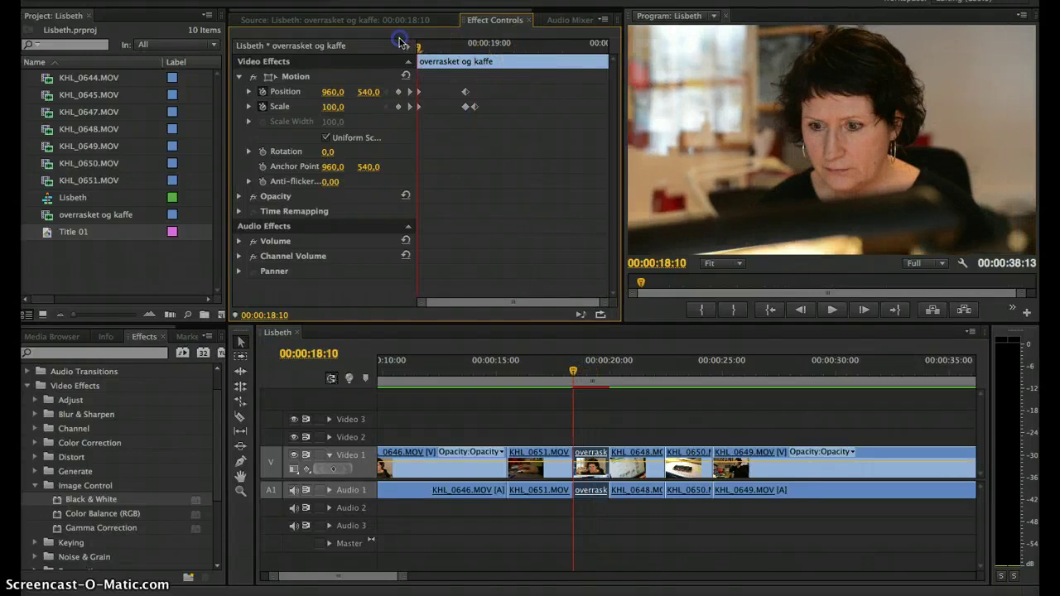
Step: Keyframe Rotation at 0° near the clip start and 2° at 18:22
left_click(260, 156)
left_click_drag(421, 47, 466, 48)
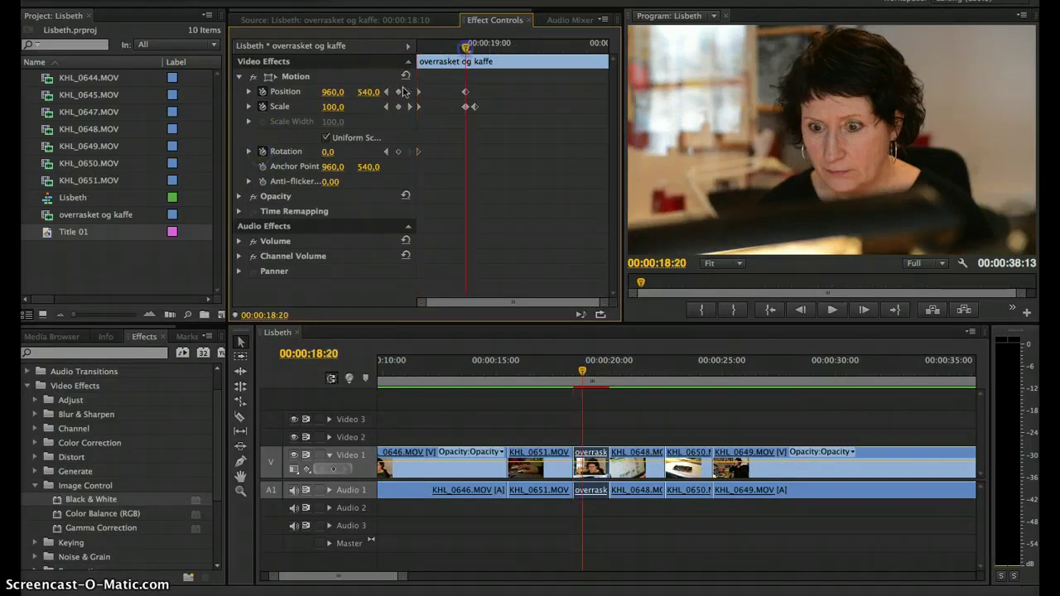
left_click(327, 153)
left_click_drag(328, 153, 329, 154)
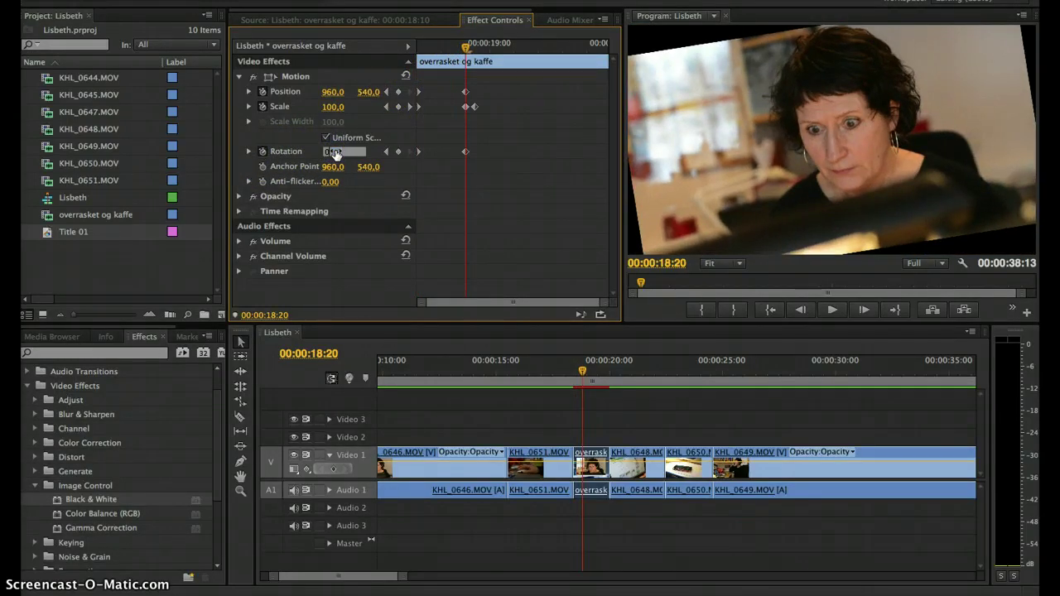
key("Return")
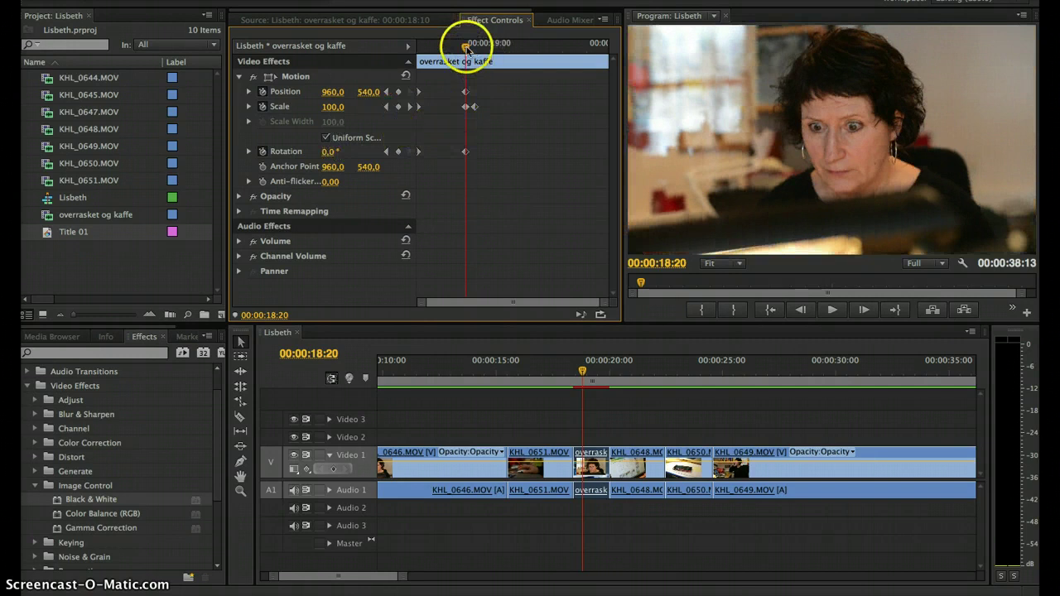
left_click_drag(466, 48, 476, 48)
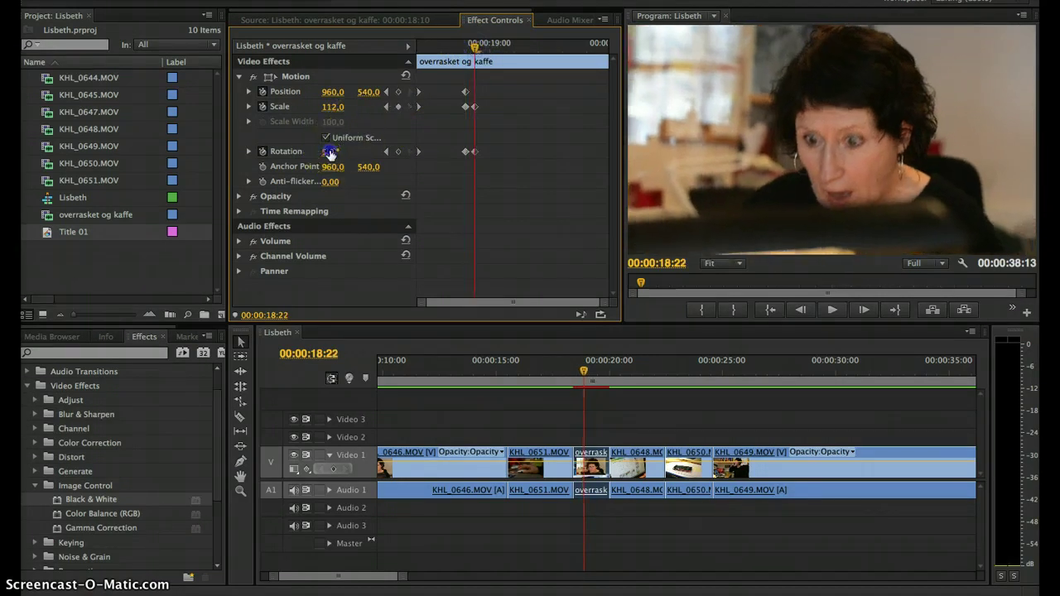
left_click_drag(330, 153, 330, 154)
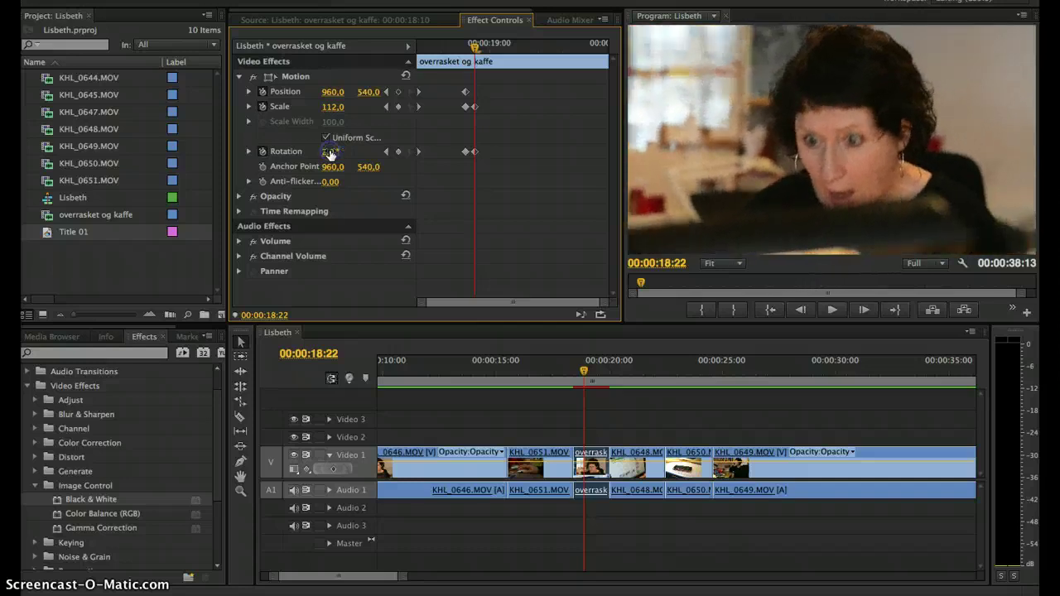
Step: Play back the zoom and rotation twice, then park the playhead before the clip
left_click(561, 367)
key("space")
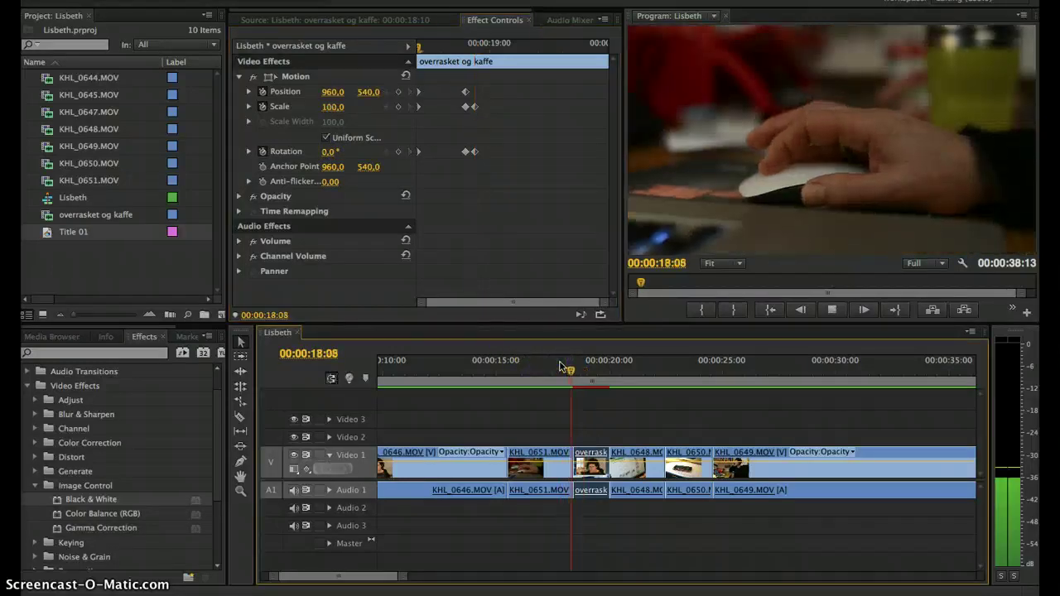
left_click(582, 367)
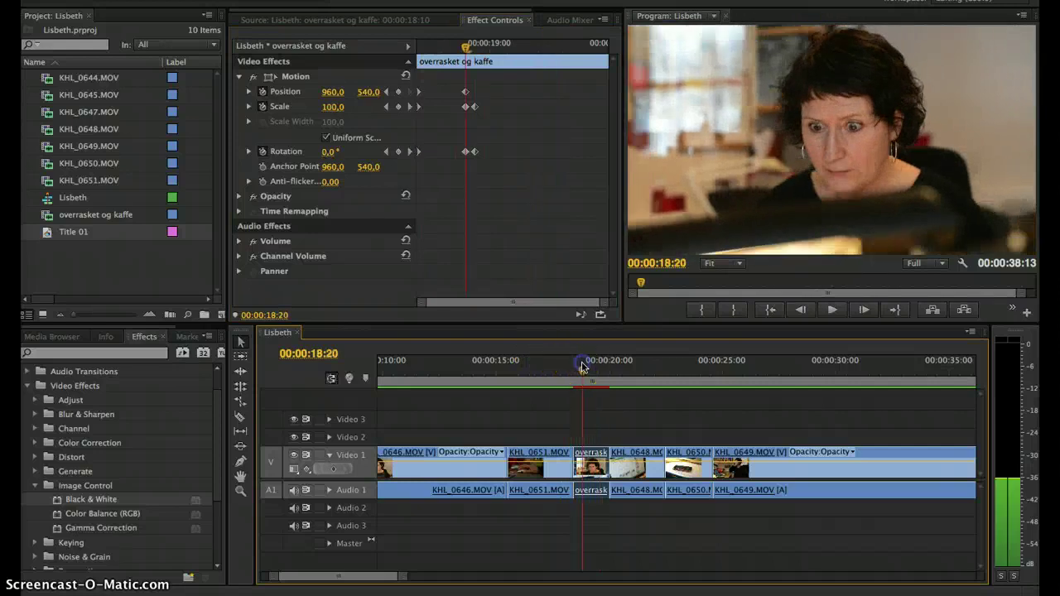
left_click(563, 367)
key("space")
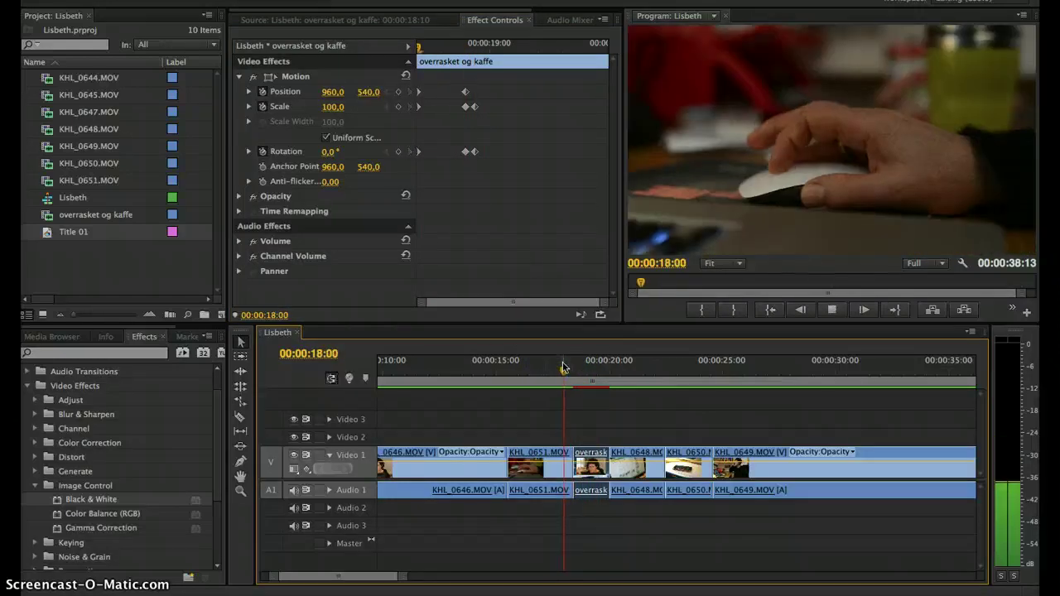
key("space")
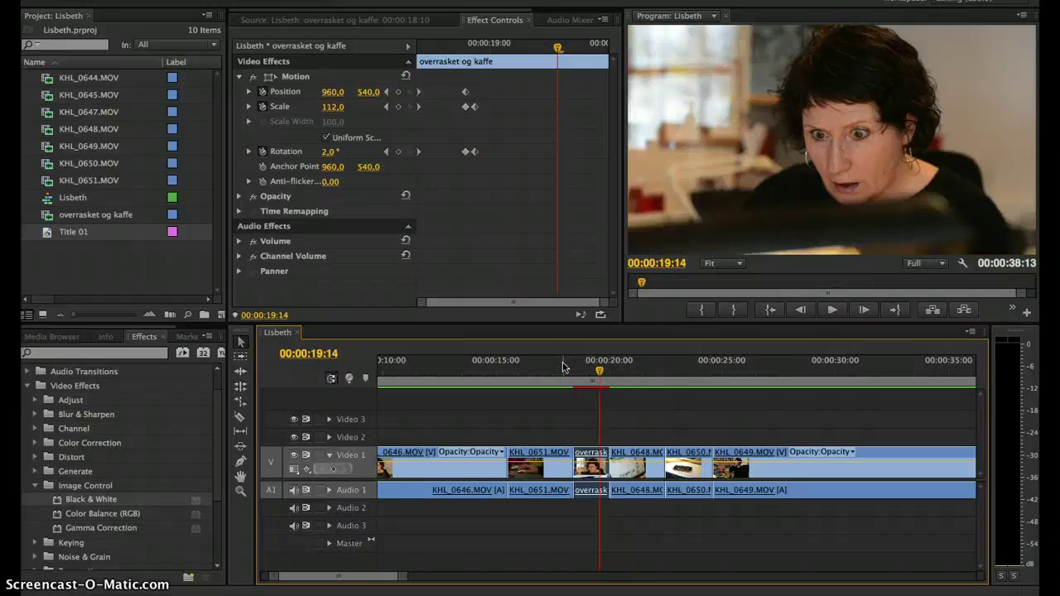
mouse_move(590, 373)
left_mouse_down()
mouse_move(521, 379)
mouse_move(559, 378)
left_mouse_up()
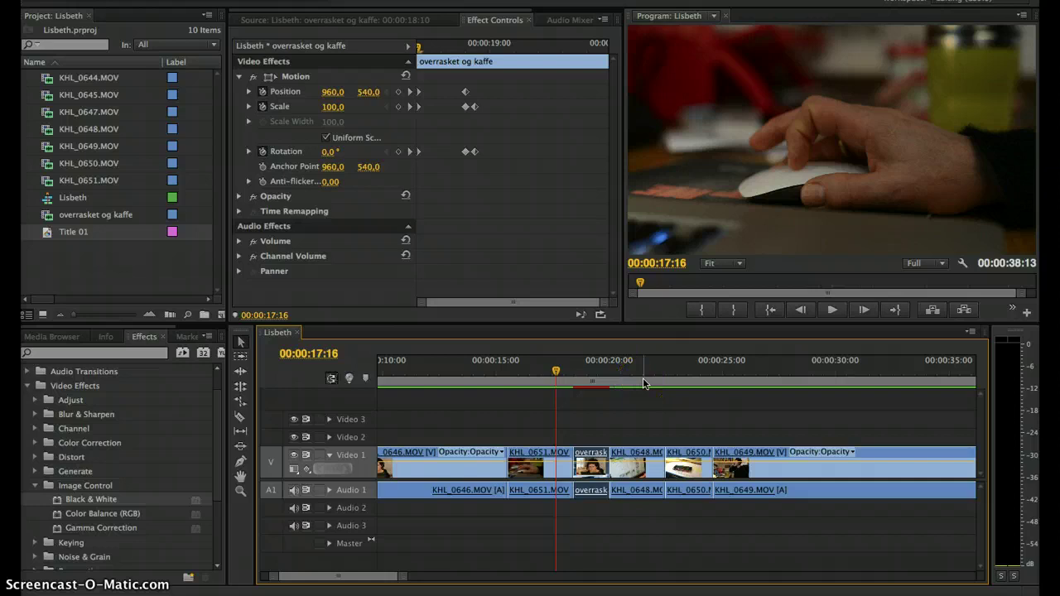
Step: Open the timeline's KHL_0650.MOV and KHL_0648.MOV clips and scan around the web-page shot
double_click(687, 471)
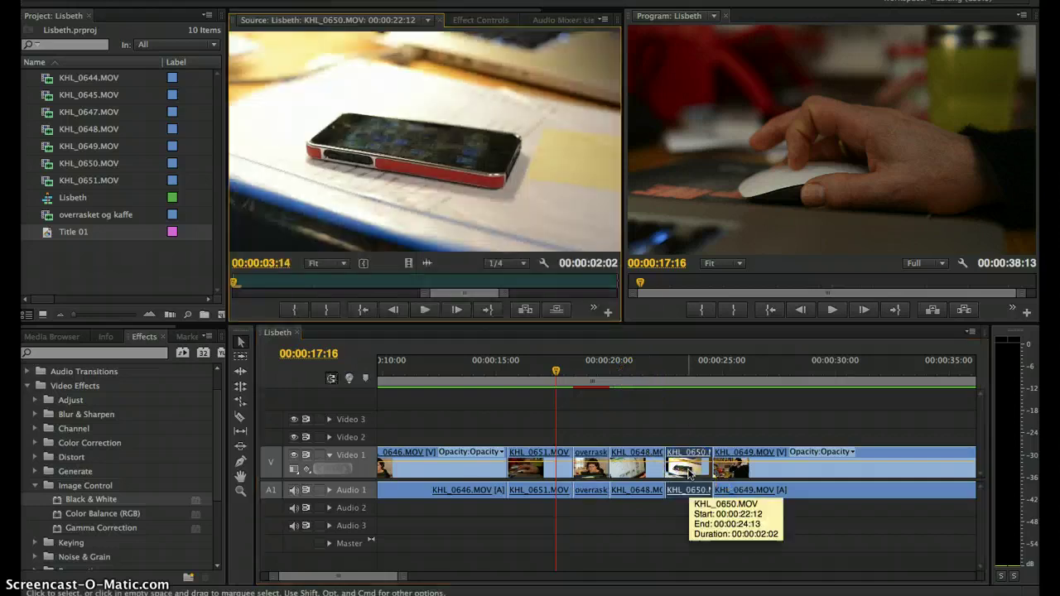
double_click(636, 470)
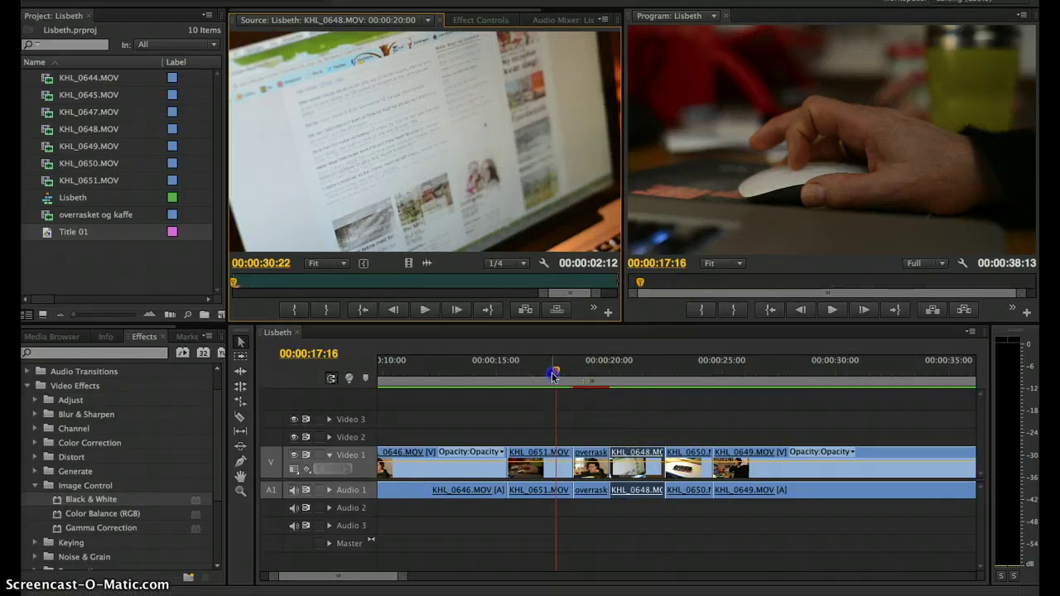
left_click_drag(557, 387, 623, 373)
left_click(679, 394)
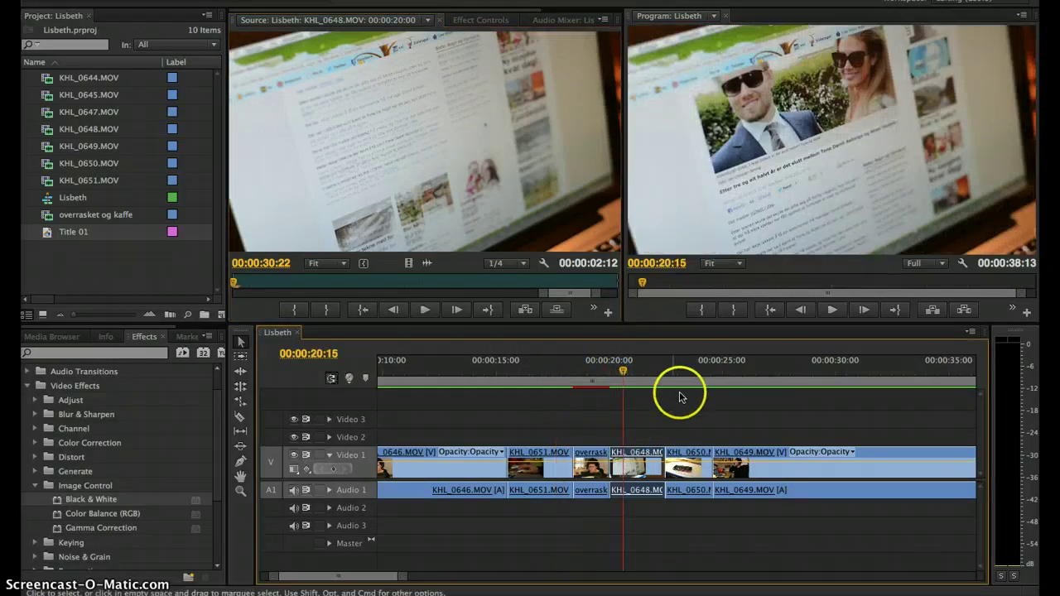
left_click_drag(698, 368, 551, 347)
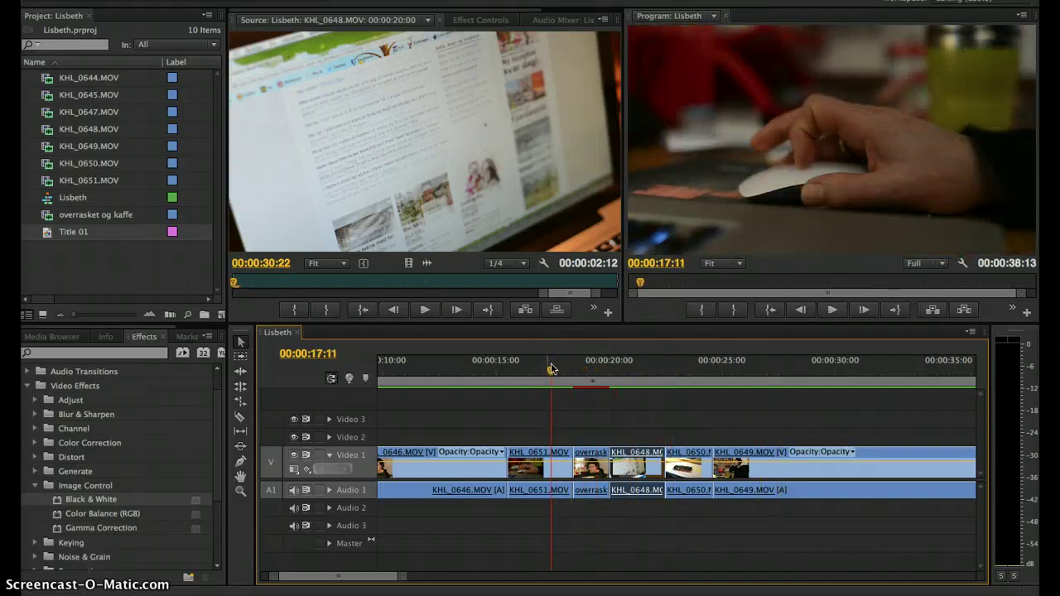
Step: Preview project clips KHL_0650, KHL_0649, KHL_0647, KHL_0645 and KHL_0651 in the Source monitor
double_click(47, 165)
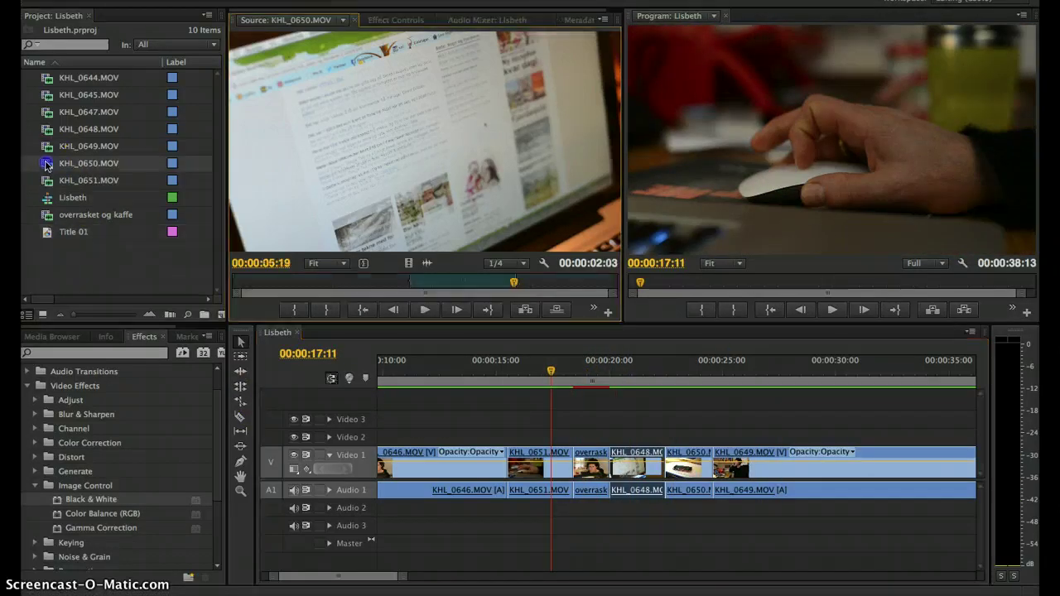
double_click(46, 148)
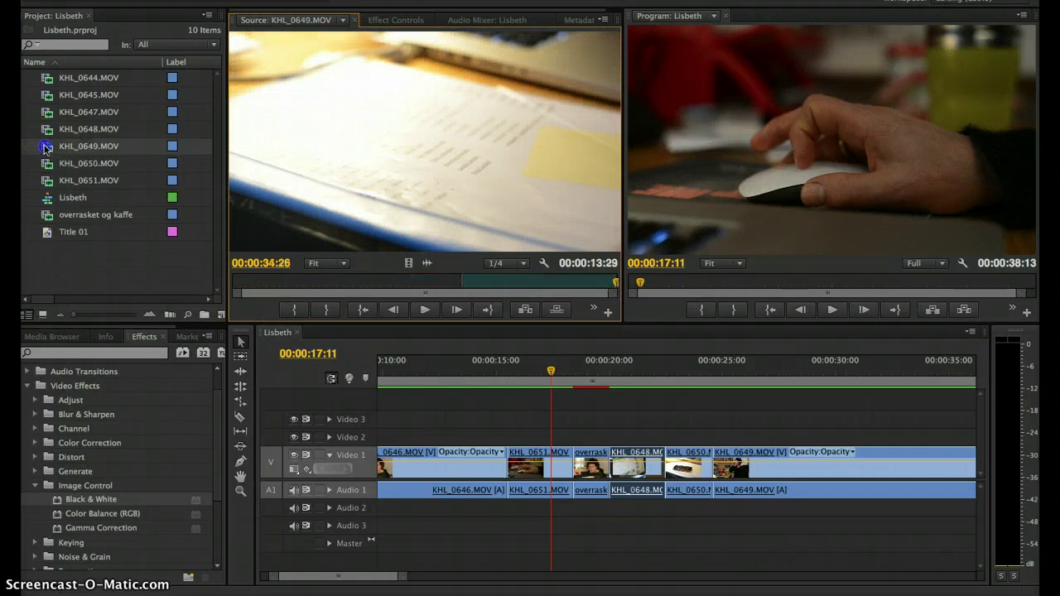
double_click(45, 113)
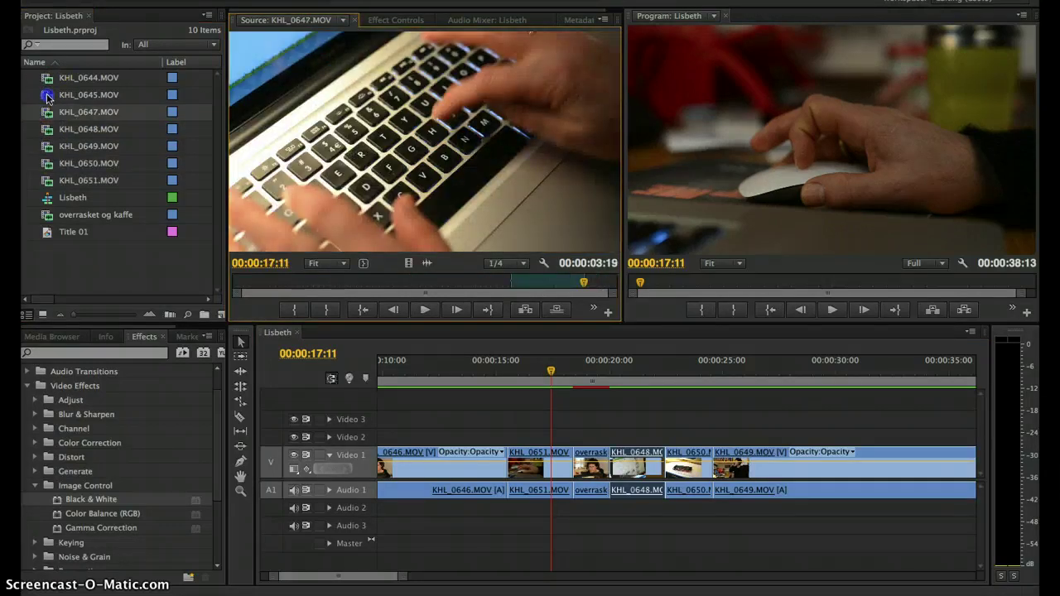
double_click(47, 96)
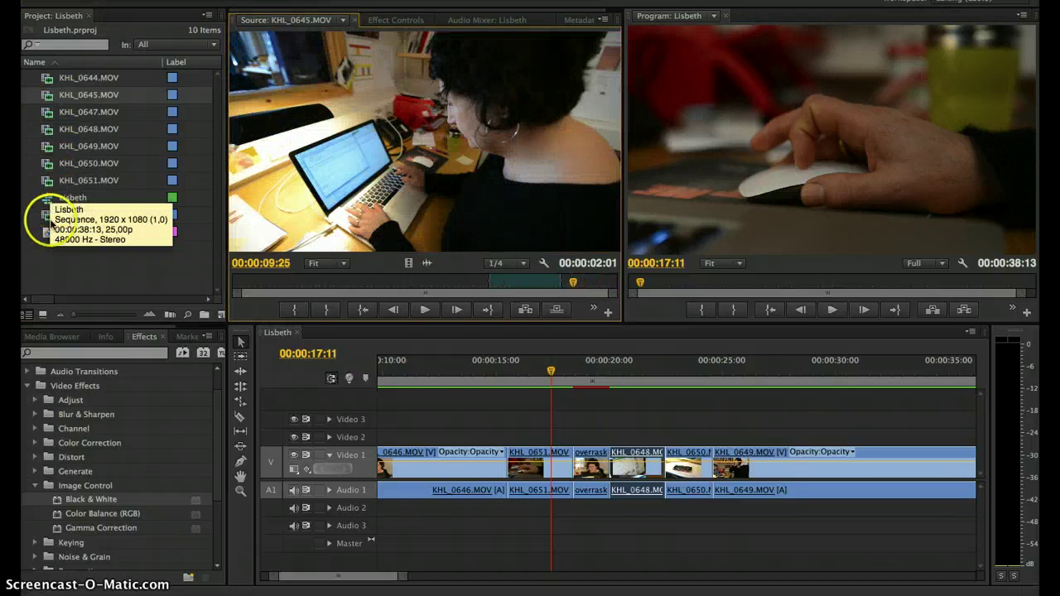
double_click(47, 180)
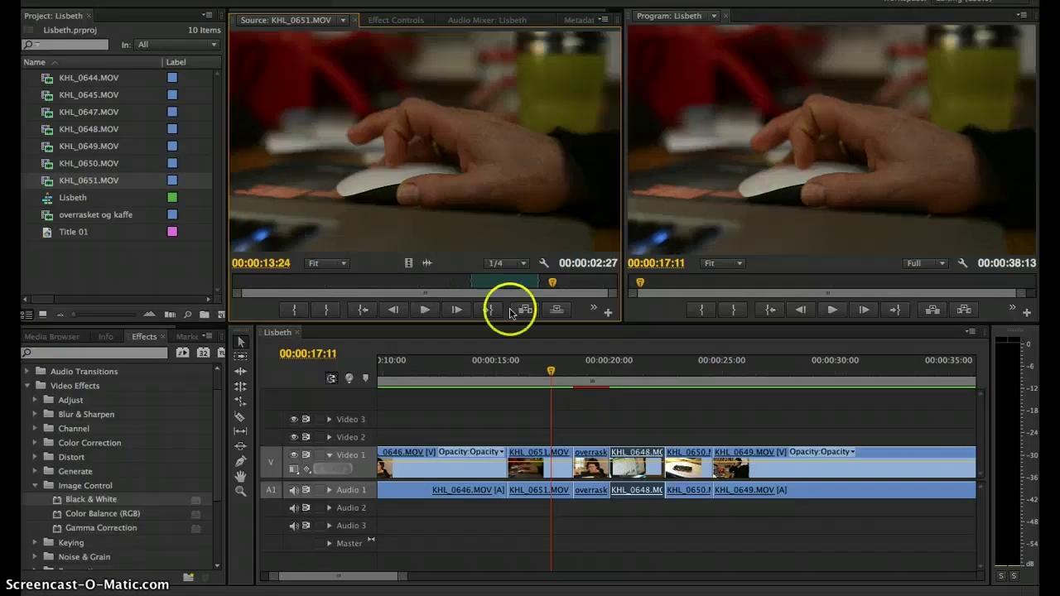
Step: Move the playhead to about 21:02 and load the timeline's KHL_0648.MOV clip
left_click(607, 370)
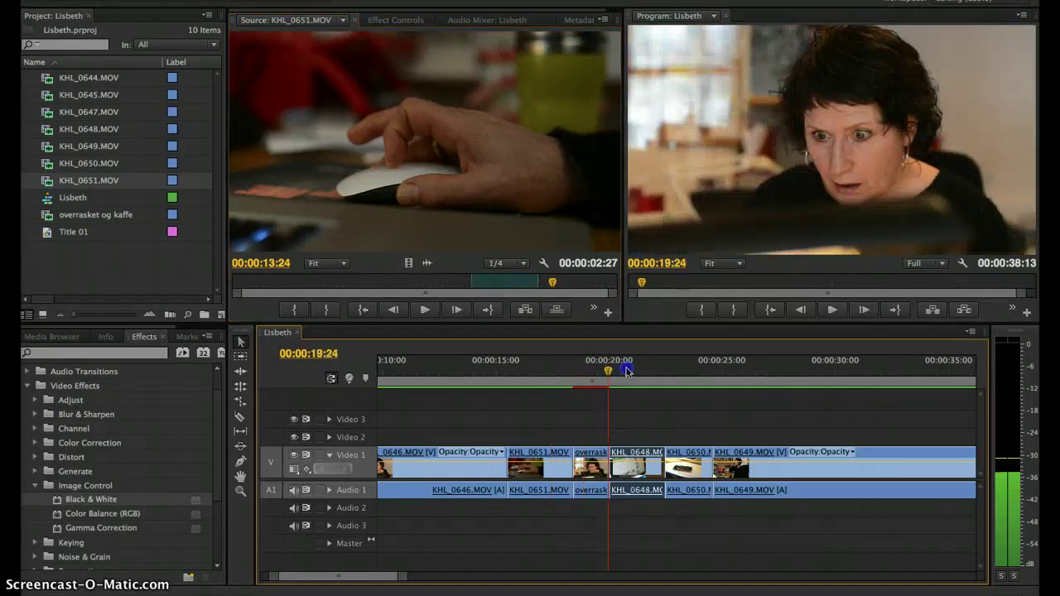
mouse_move(627, 370)
left_mouse_down()
mouse_move(639, 371)
mouse_move(634, 383)
left_mouse_up()
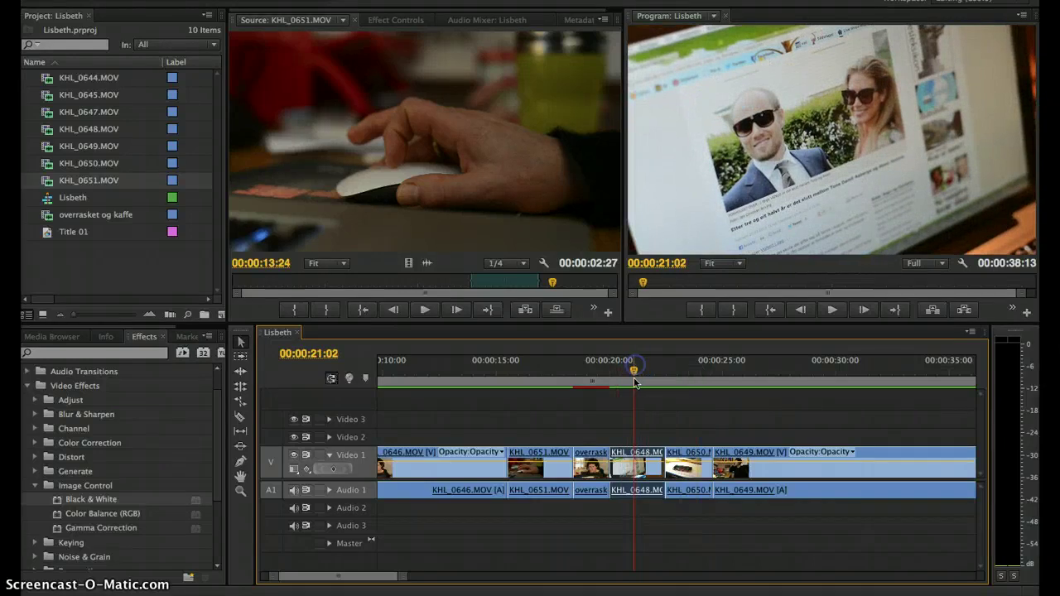
double_click(636, 460)
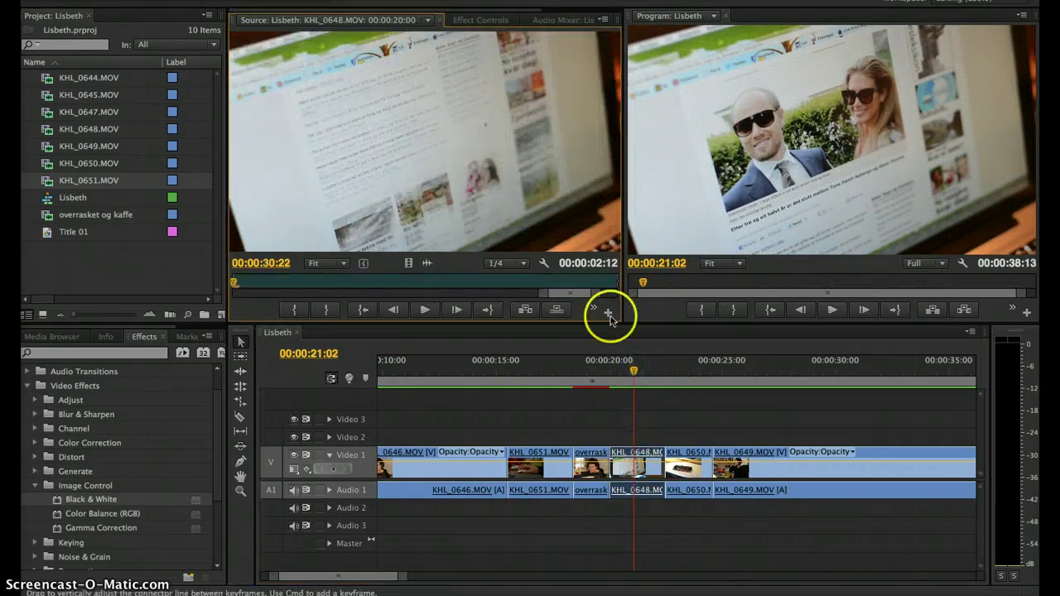
Step: Set KHL_0648.MOV's Motion to Scale 47 and Position 467, 274, then deselect it
left_click(479, 19)
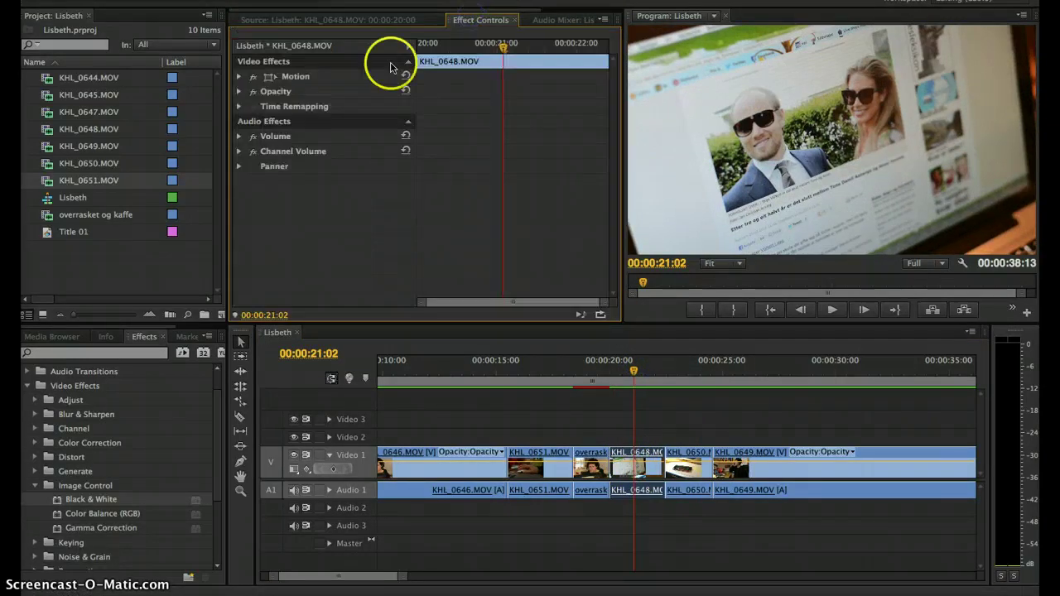
left_click(238, 76)
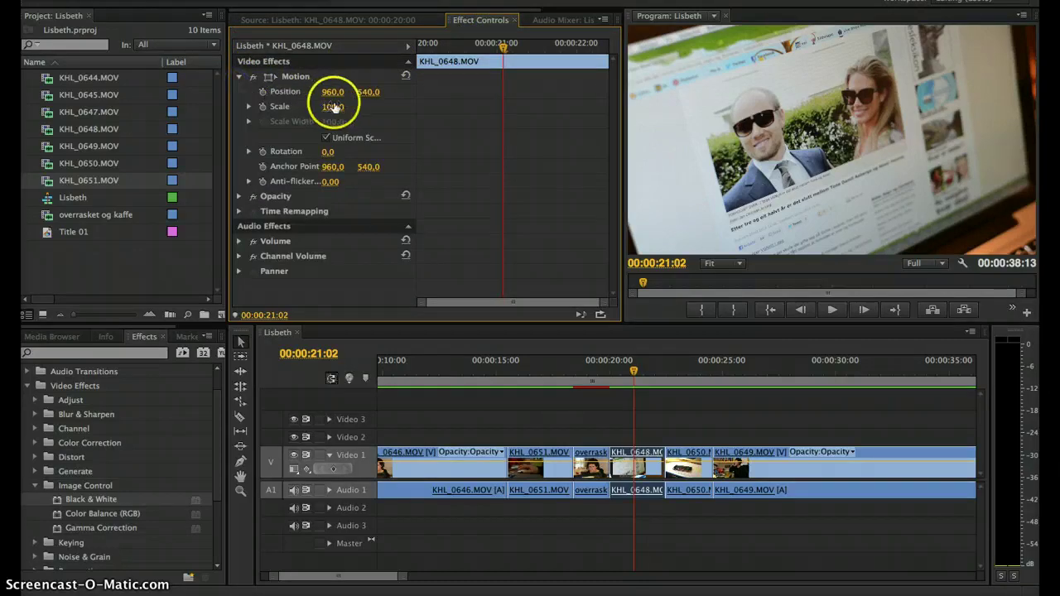
left_click_drag(332, 107, 332, 107)
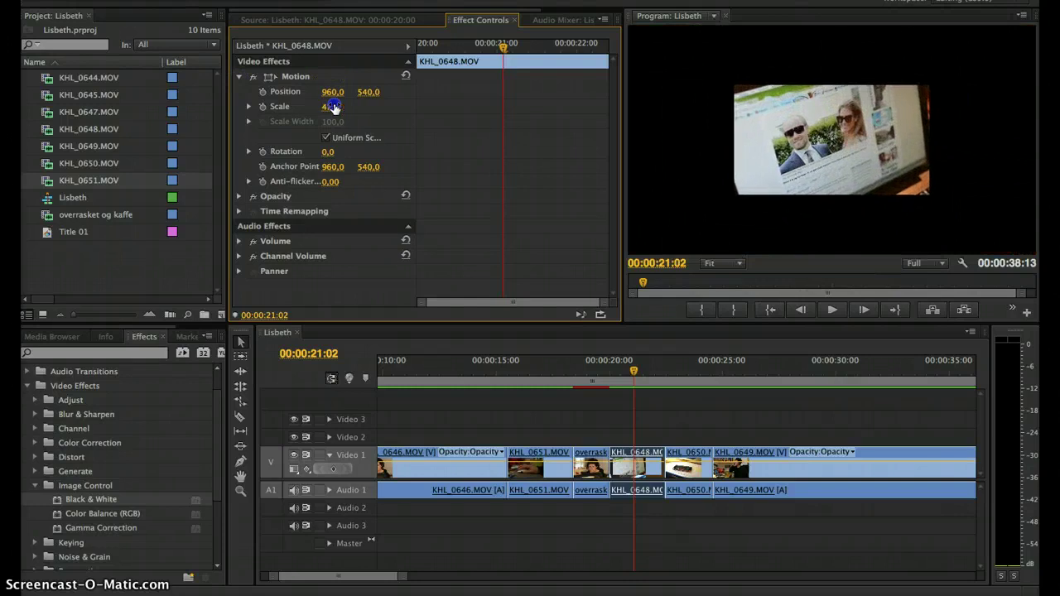
mouse_move(332, 107)
left_mouse_down()
mouse_move(335, 94)
mouse_move(367, 93)
left_mouse_up()
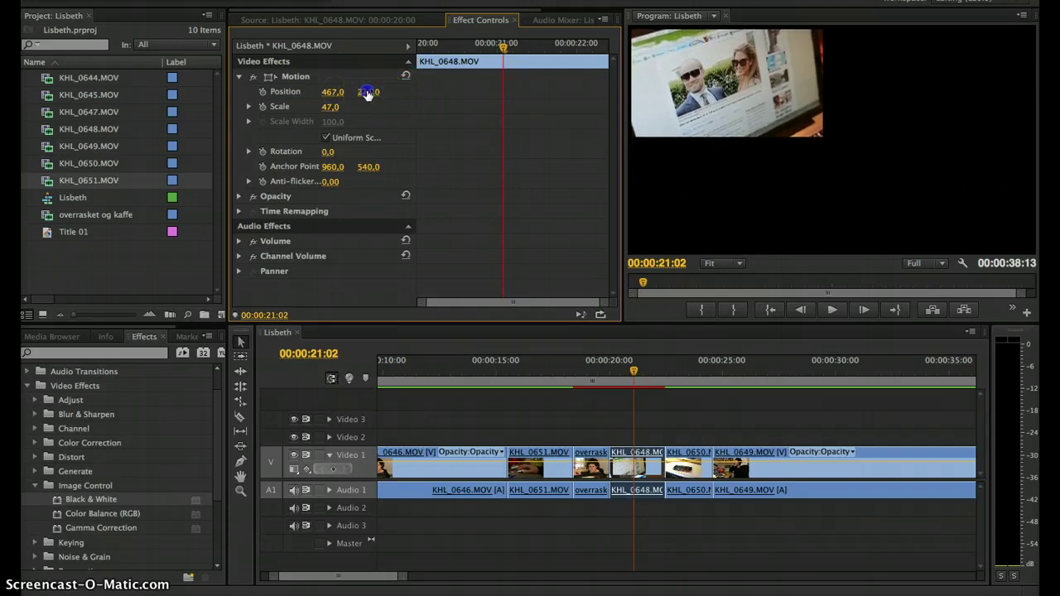
left_click(648, 421)
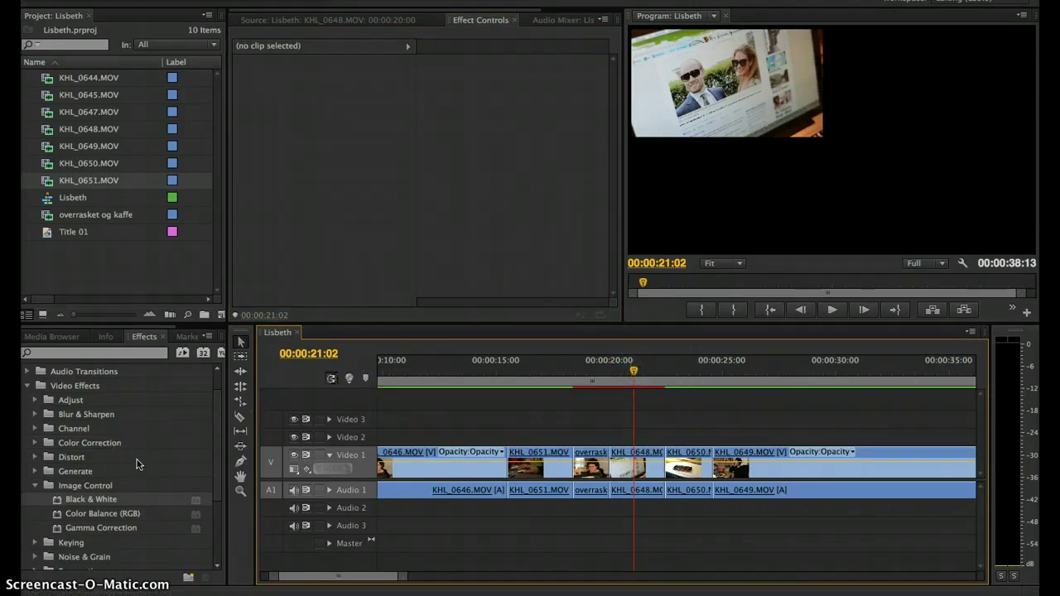
Step: Place KHL_0651.MOV on Video 2 above the web-page shot and select it
double_click(46, 184)
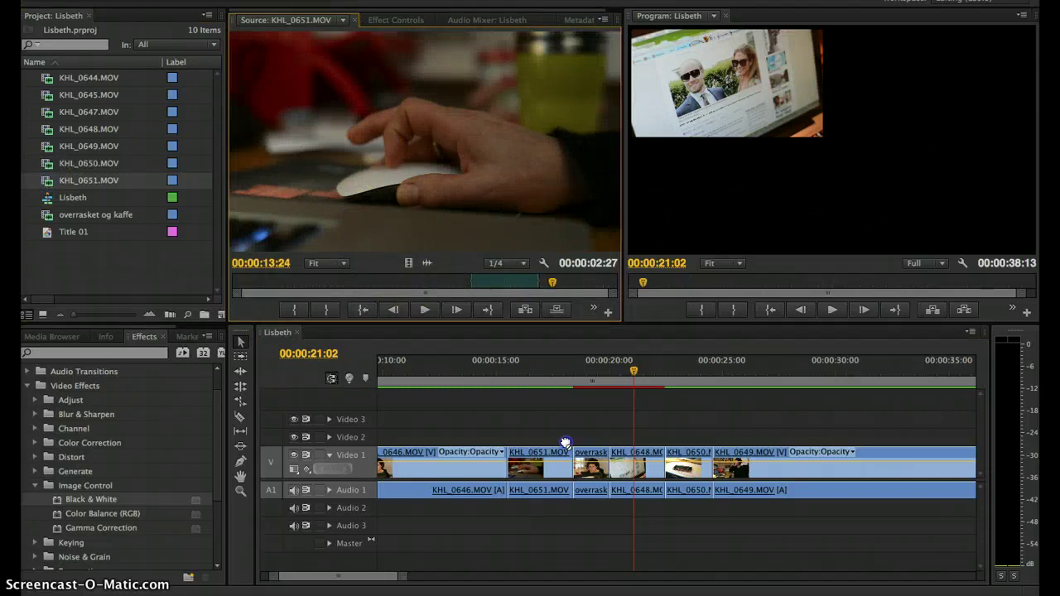
left_click_drag(565, 441, 617, 439)
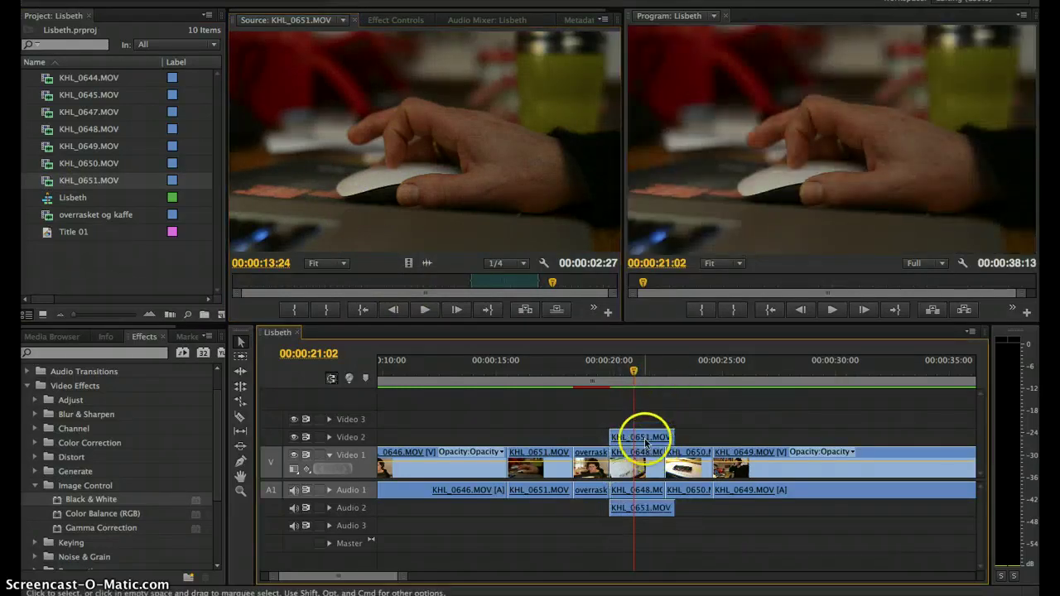
left_click(644, 443)
Step: Give KHL_0651.MOV Scale 49 and Position 1430, 279 in the top right
left_click(469, 23)
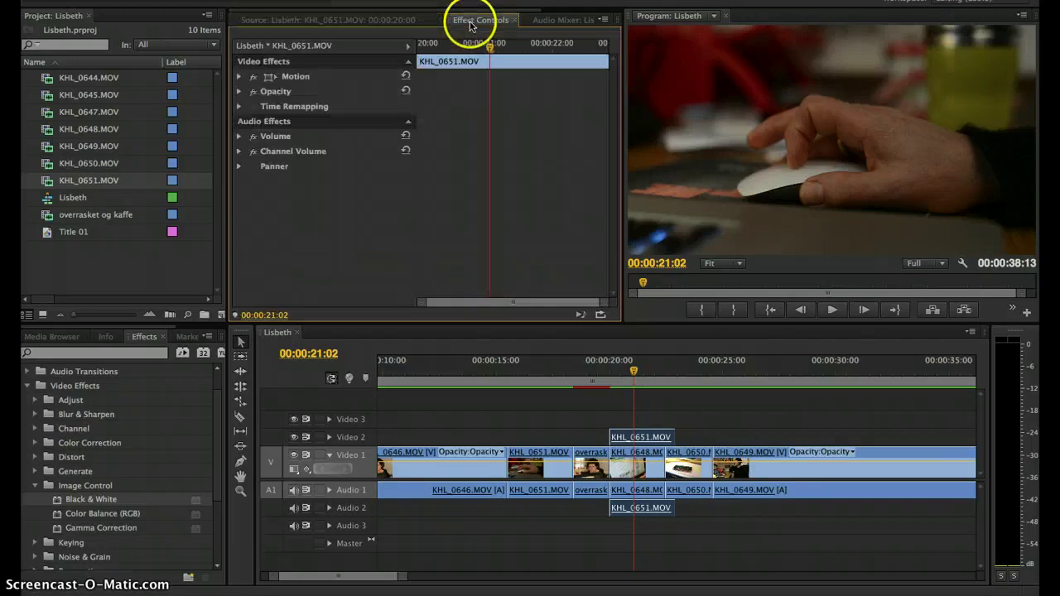
left_click(239, 76)
mouse_move(331, 107)
left_mouse_down()
mouse_move(339, 95)
mouse_move(311, 120)
left_mouse_up()
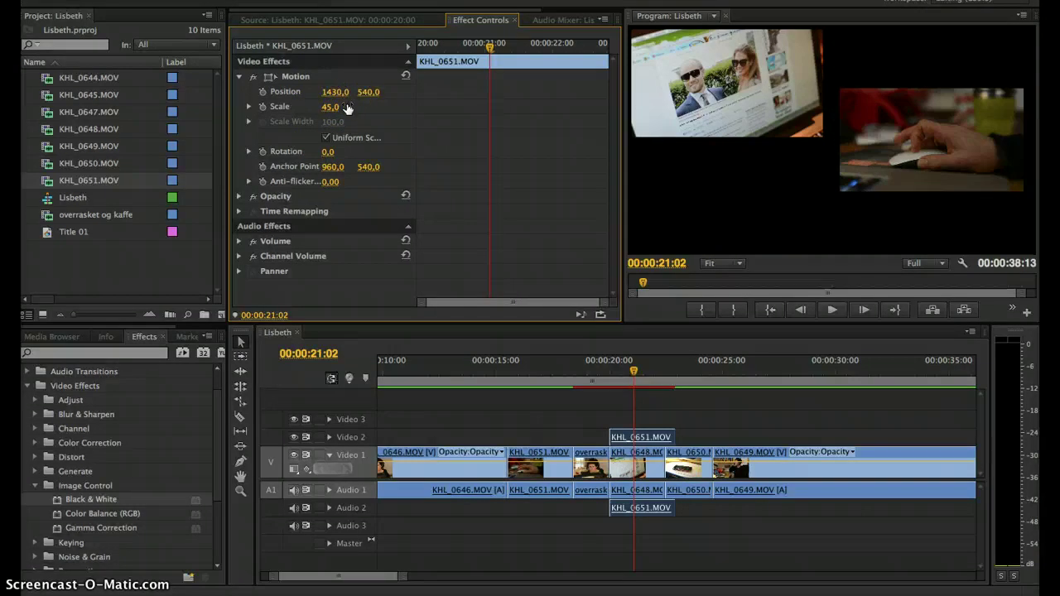
mouse_move(346, 108)
left_mouse_down()
mouse_move(334, 110)
mouse_move(369, 92)
left_mouse_up()
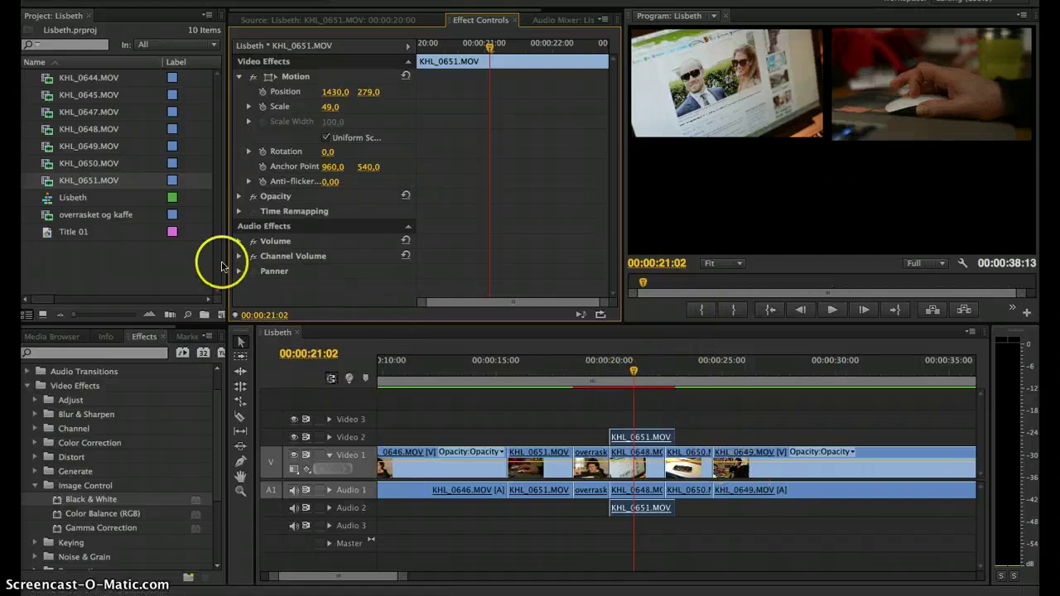
Step: Preview KHL_0644 through KHL_0651 in the Source monitor, ending on KHL_0650.MOV
double_click(52, 149)
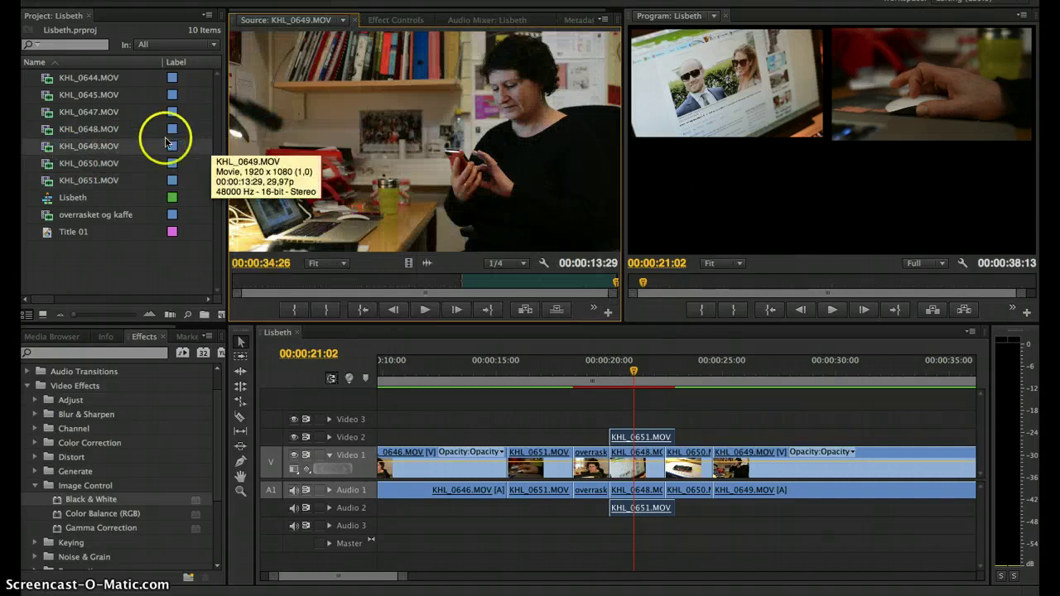
double_click(47, 117)
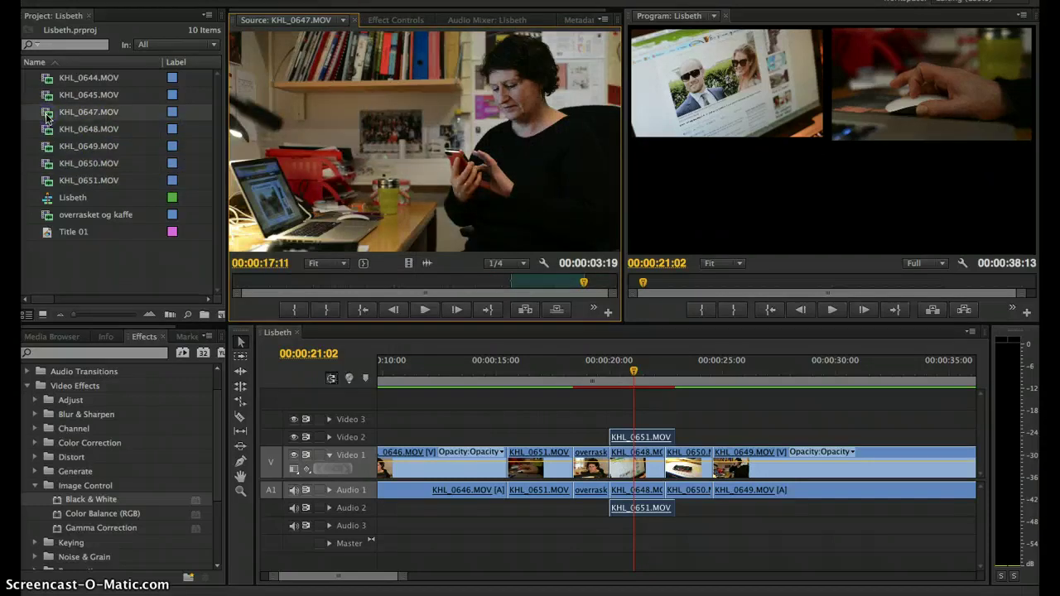
double_click(46, 96)
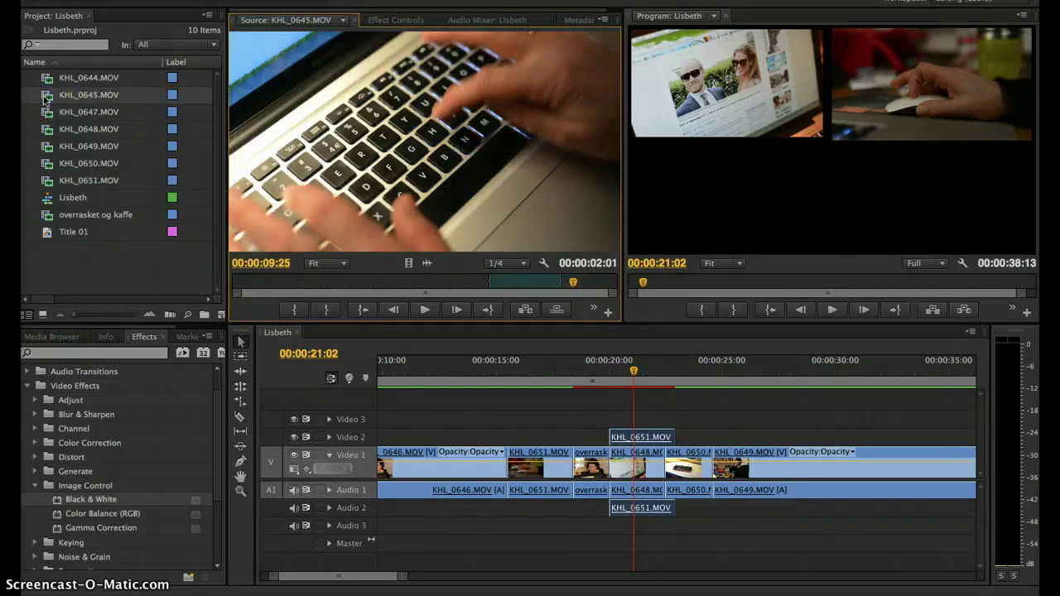
double_click(47, 78)
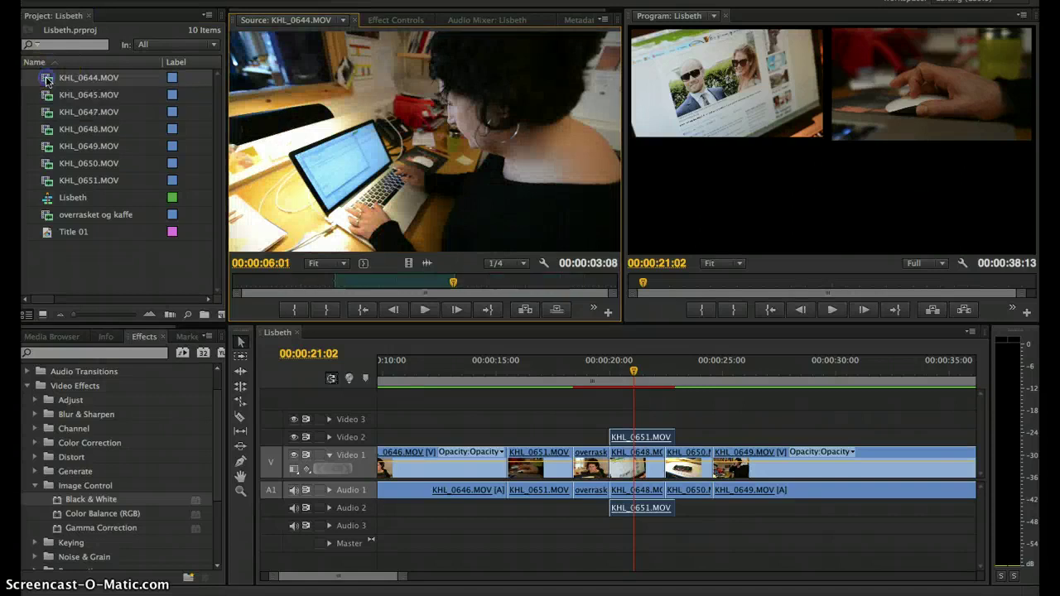
double_click(47, 165)
double_click(47, 149)
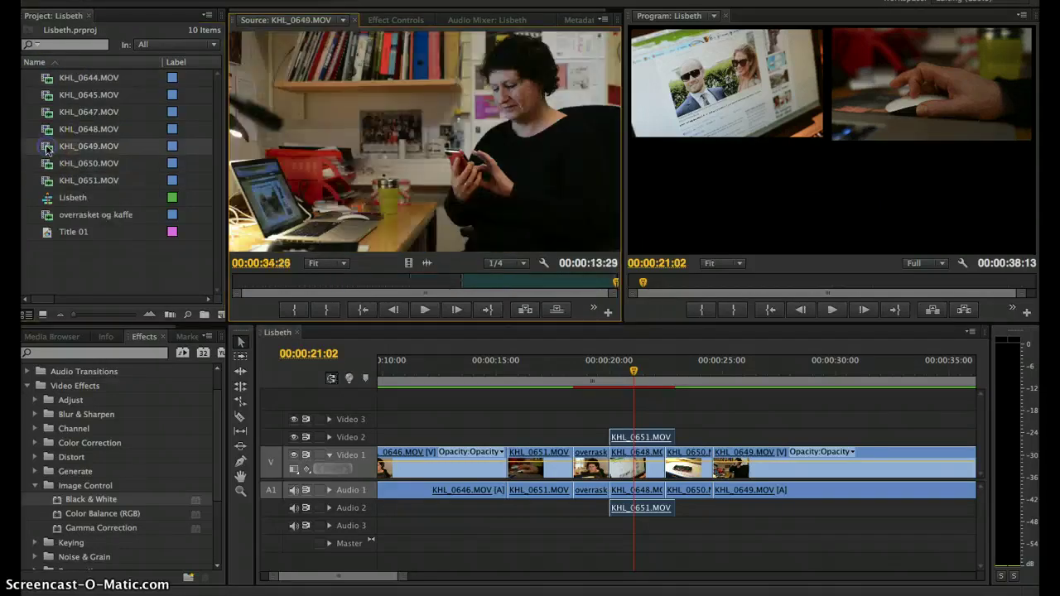
double_click(47, 130)
double_click(47, 113)
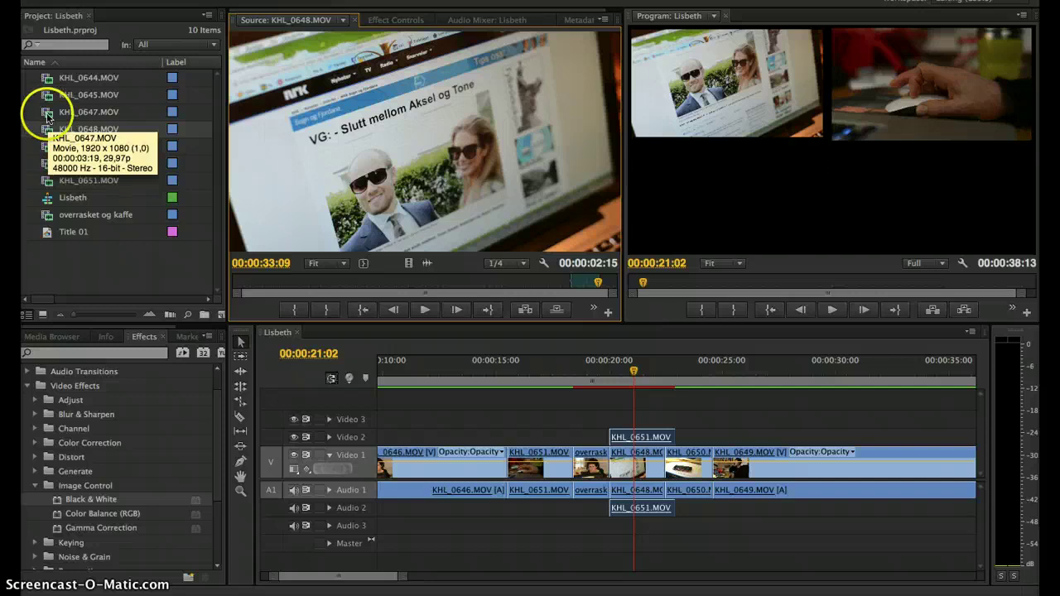
double_click(47, 96)
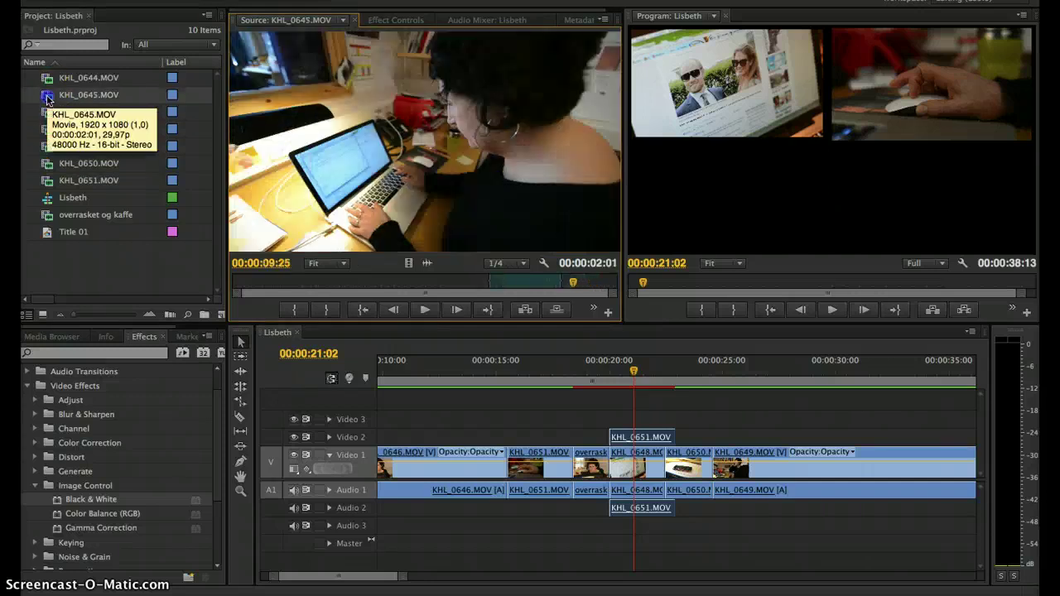
double_click(47, 180)
double_click(48, 165)
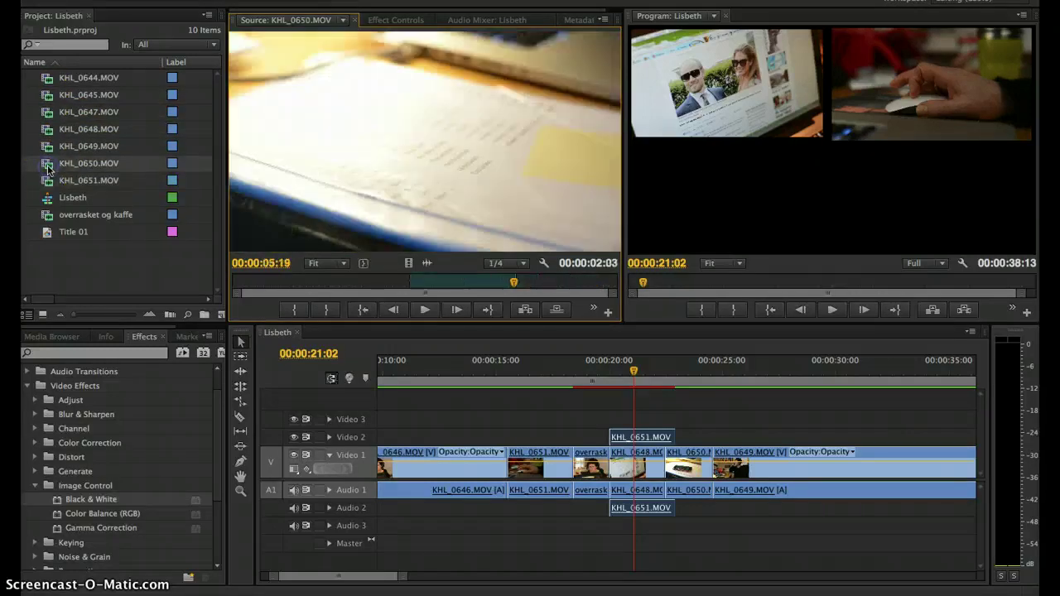
left_click(47, 156)
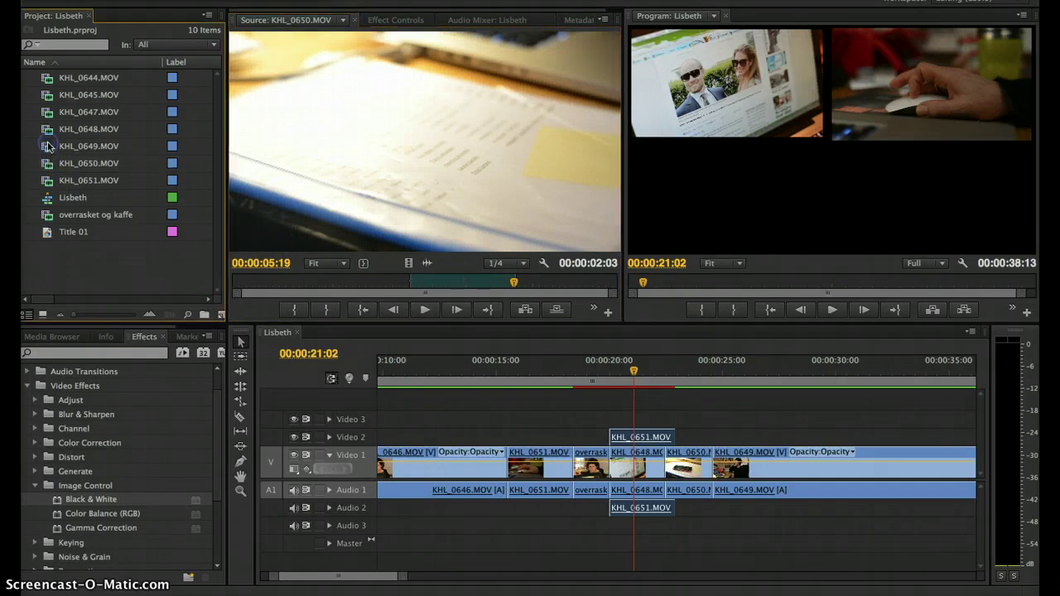
Step: Open the Import dialog with Cmd+I and cancel it without importing
key("super+i")
left_click(703, 513)
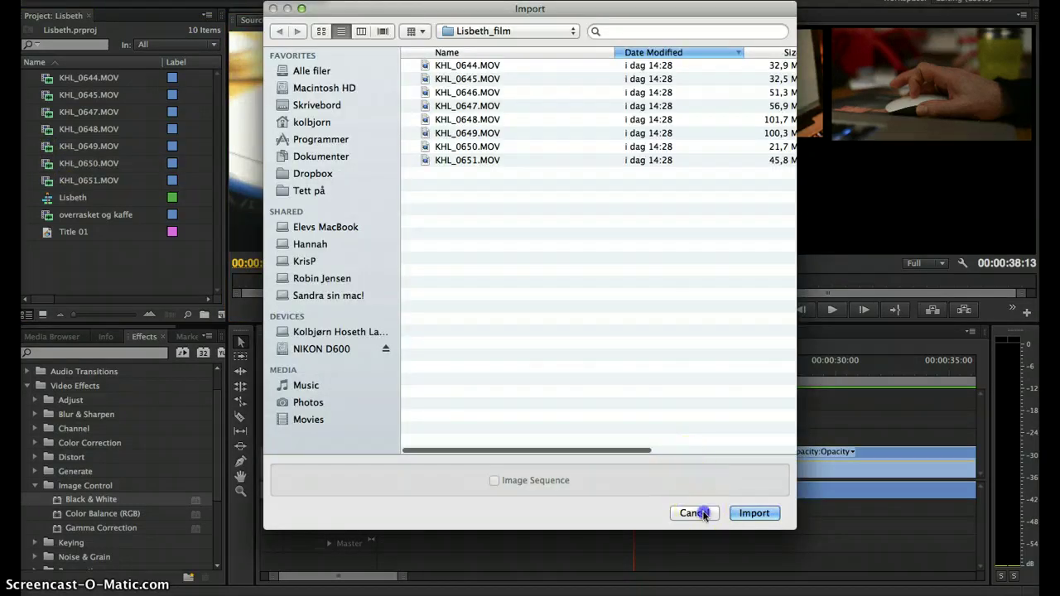
scroll(457, 534, "up", 5)
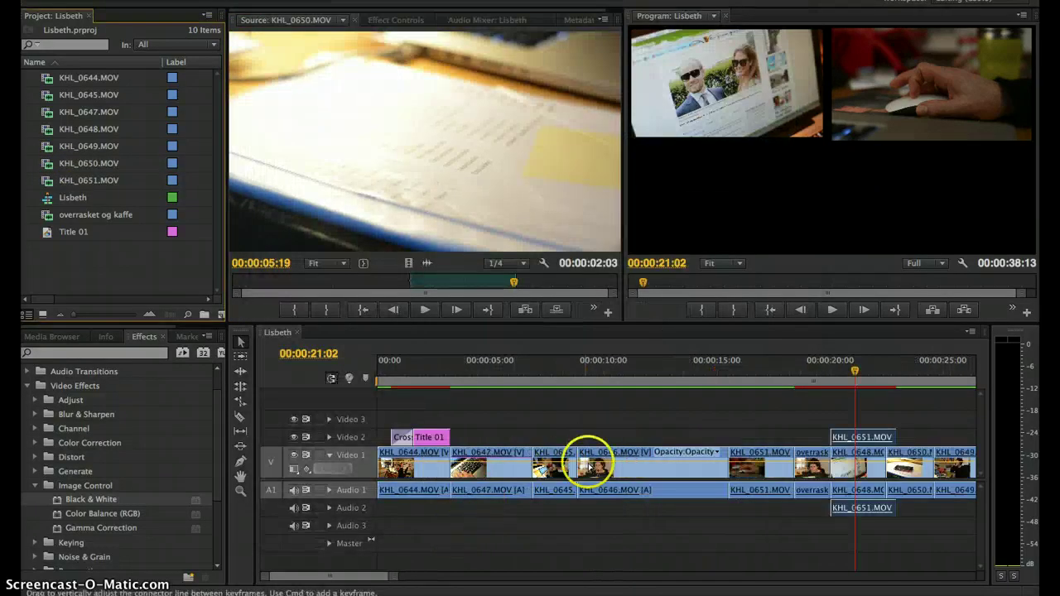
Step: Load overrasket og kaffe in the Source monitor and mark an In point
left_click(592, 380)
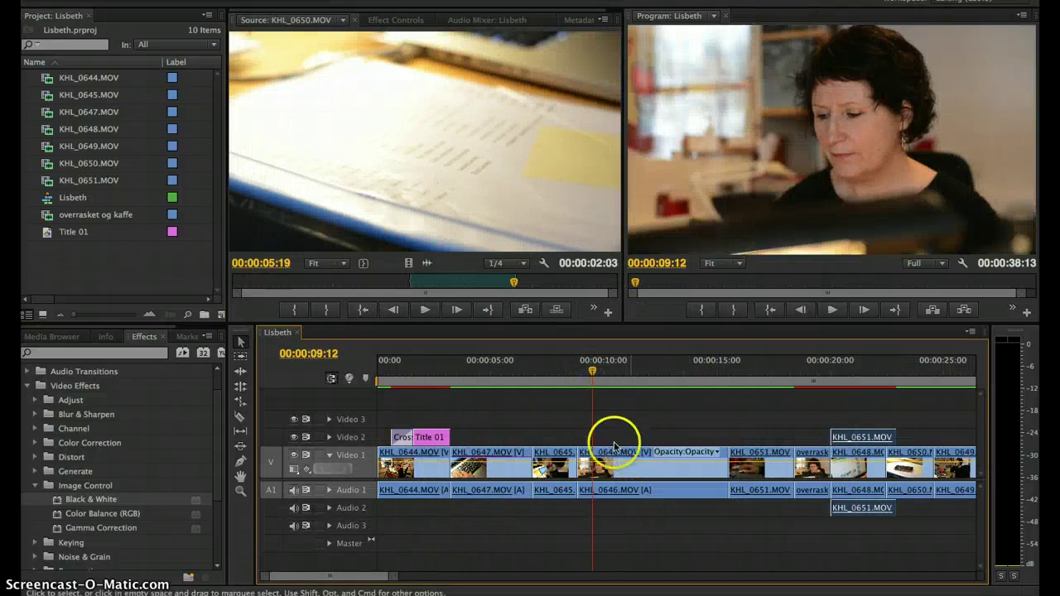
double_click(110, 214)
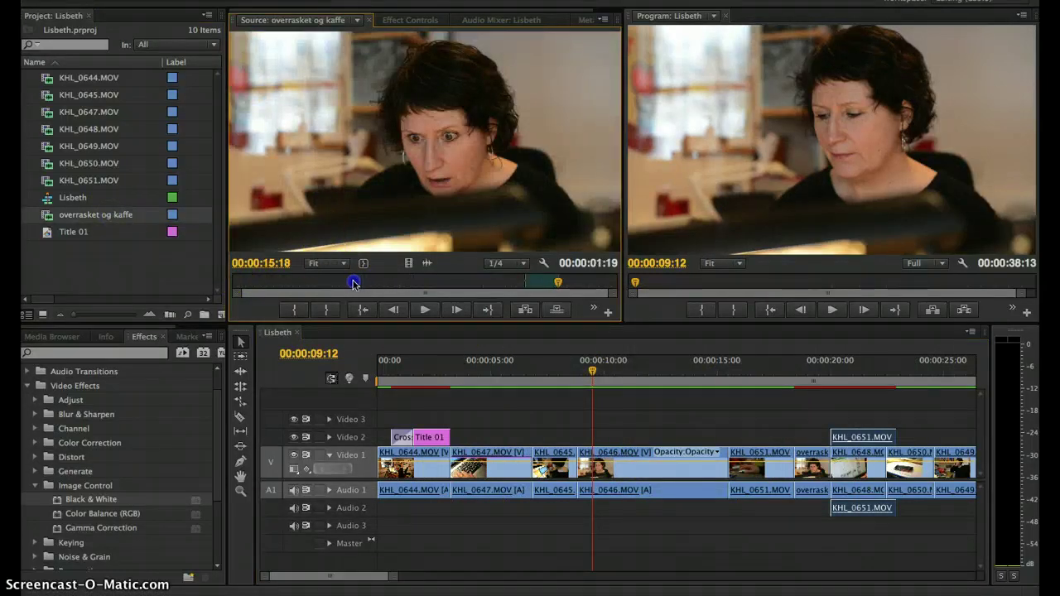
left_click_drag(350, 283, 405, 307)
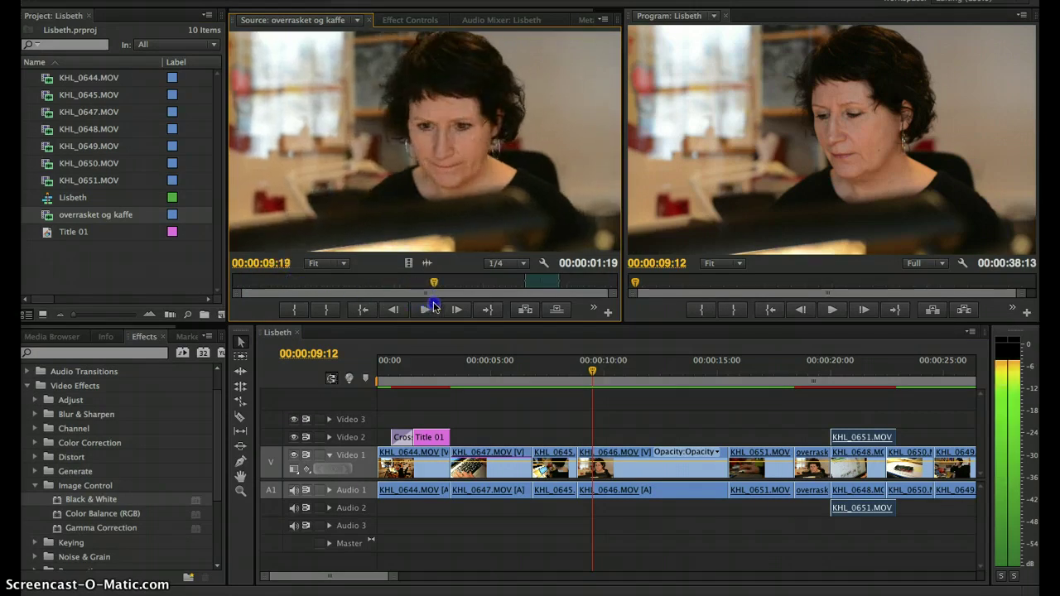
key("i")
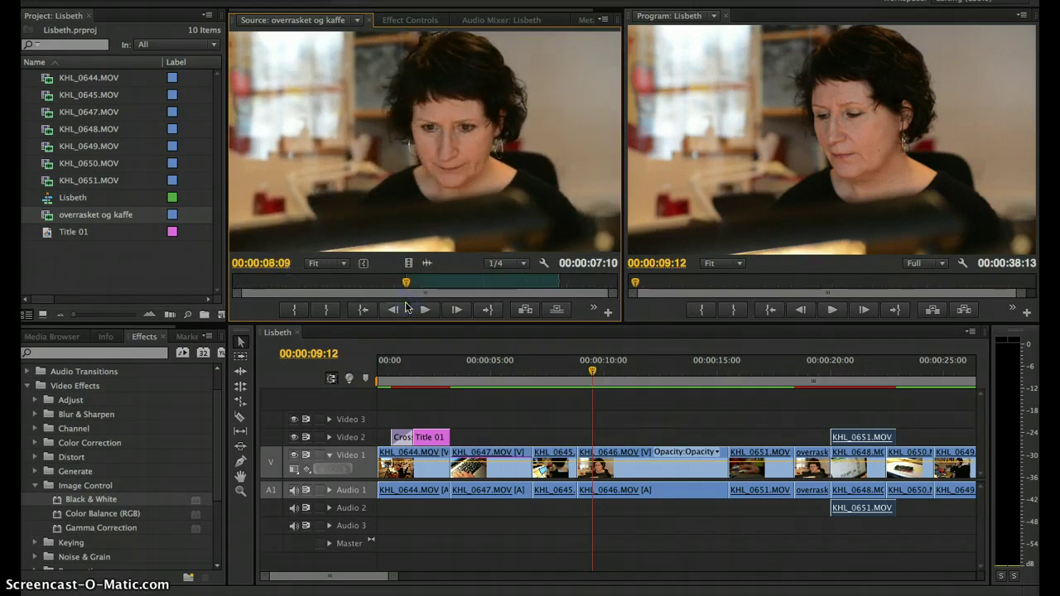
left_click(418, 286)
left_click_drag(419, 282, 532, 283)
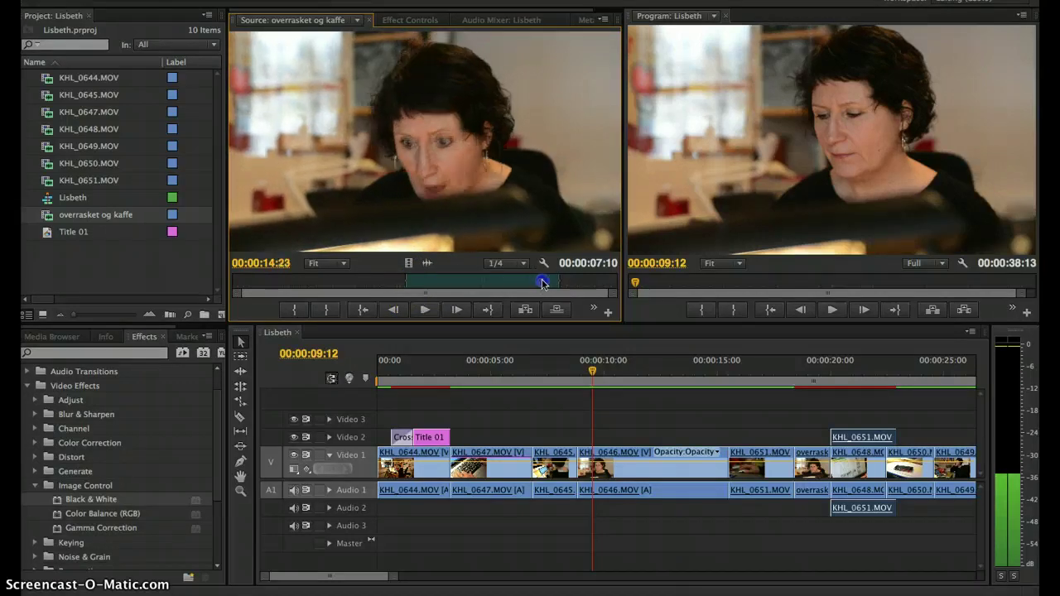
key("i")
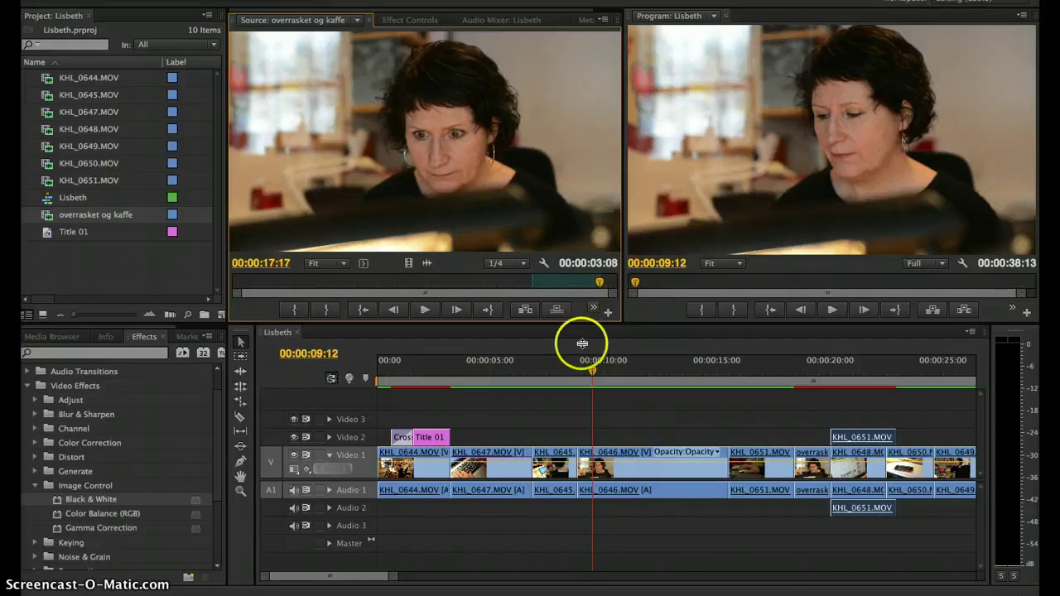
Step: Drop the clip on Video 3 at 00:00:20:00 and trim its end to match KHL_0651
scroll(582, 342, "down", 5)
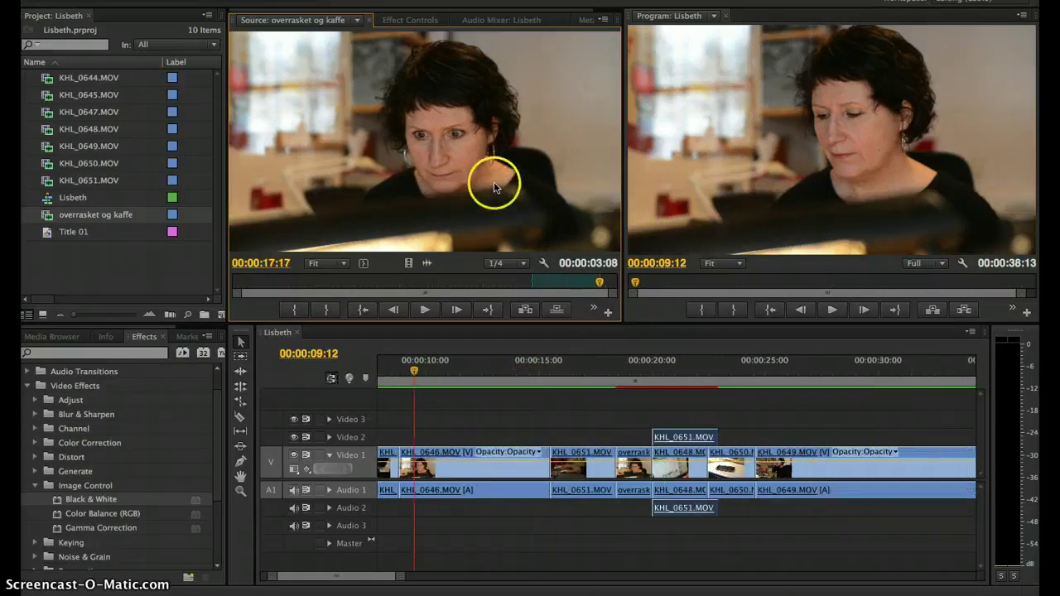
left_click_drag(494, 181, 660, 420)
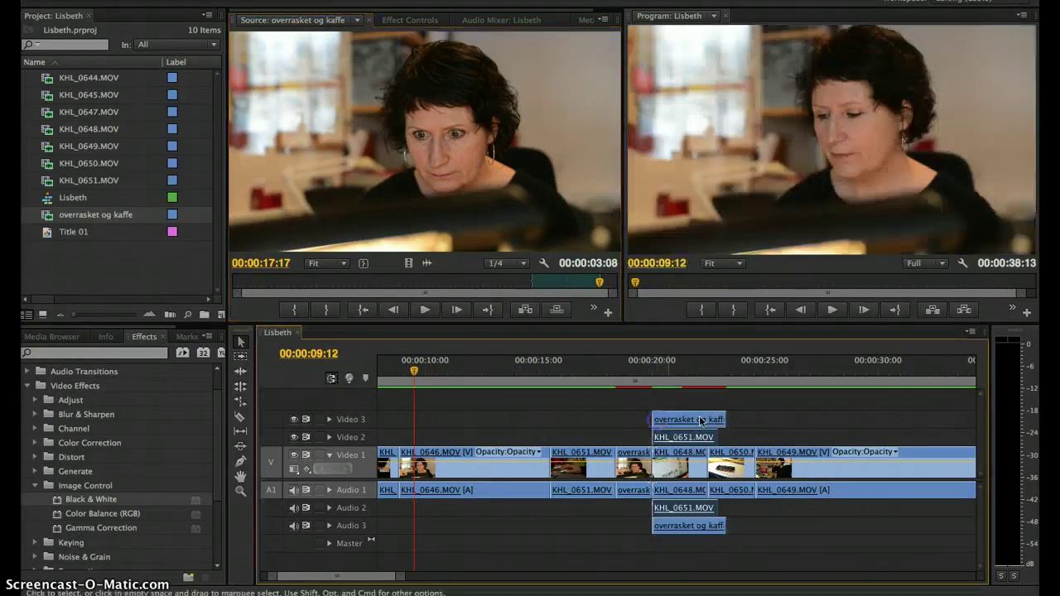
left_click_drag(725, 419, 716, 419)
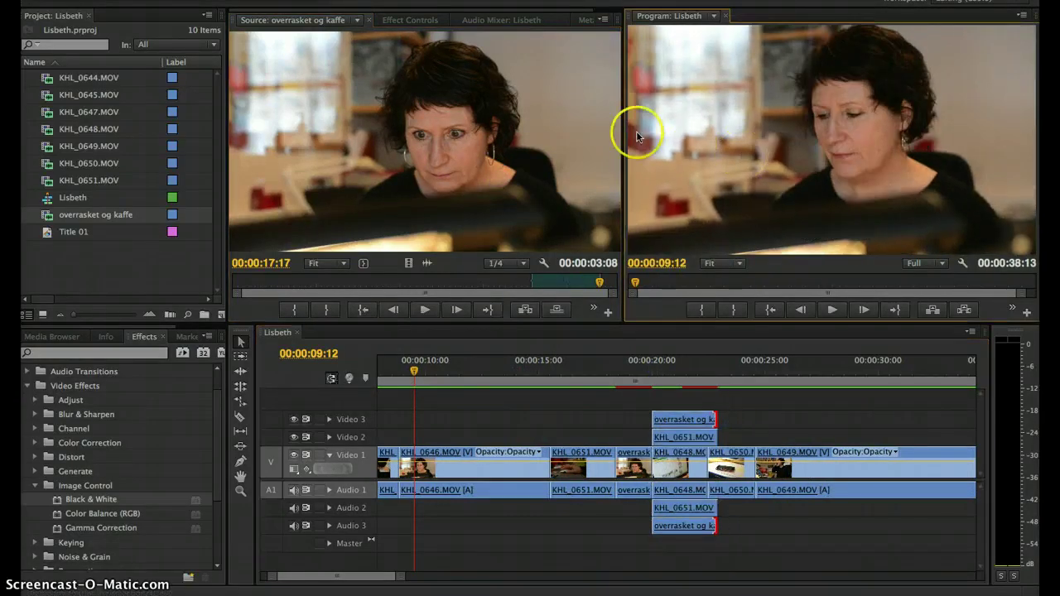
double_click(696, 420)
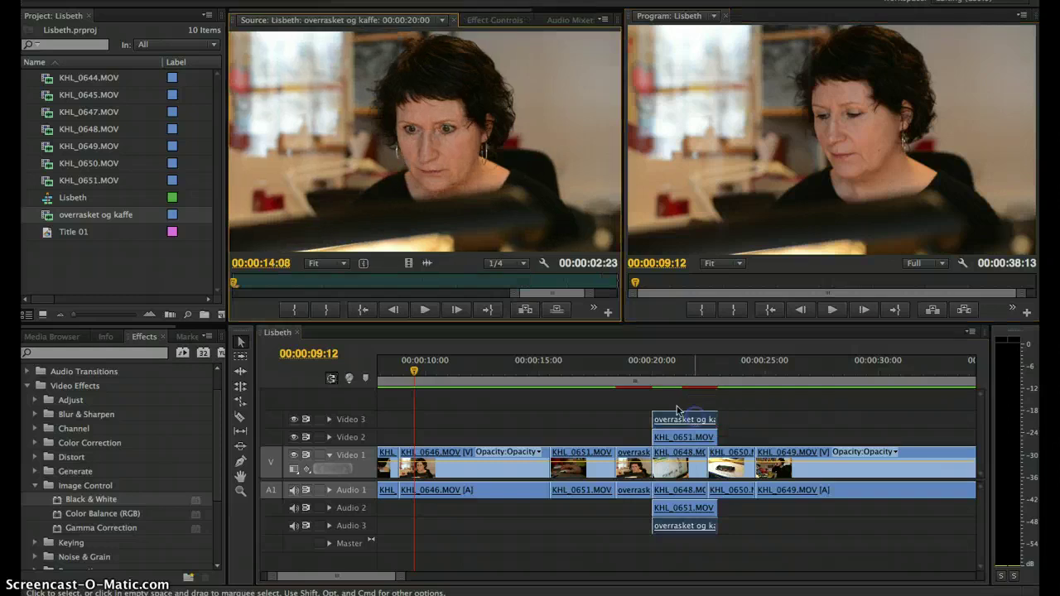
Step: Change the Video 3 clip's Position Y from 544 to 780 in Motion
left_click(480, 19)
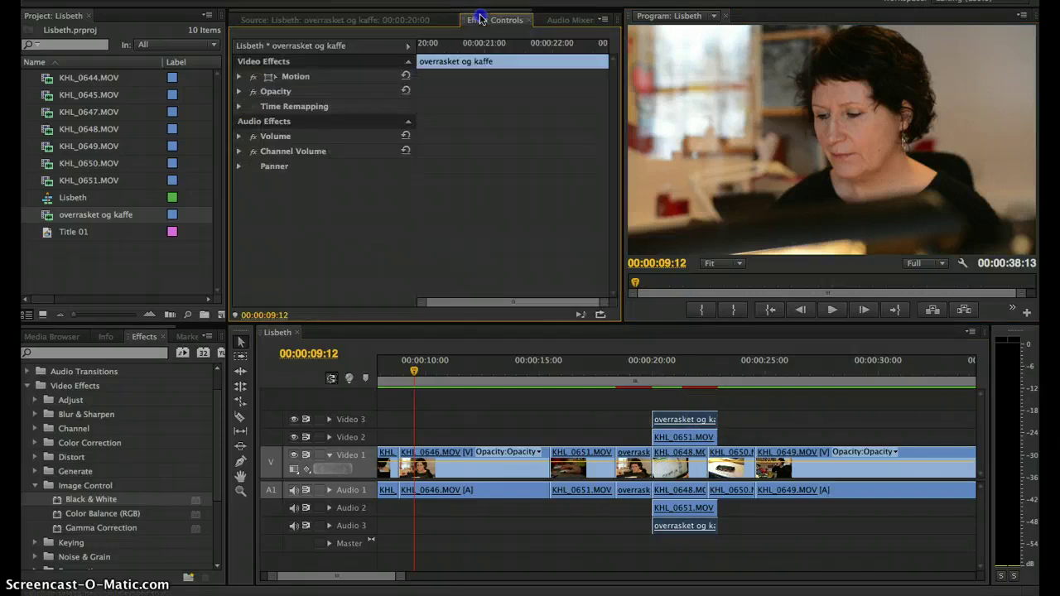
left_click(237, 77)
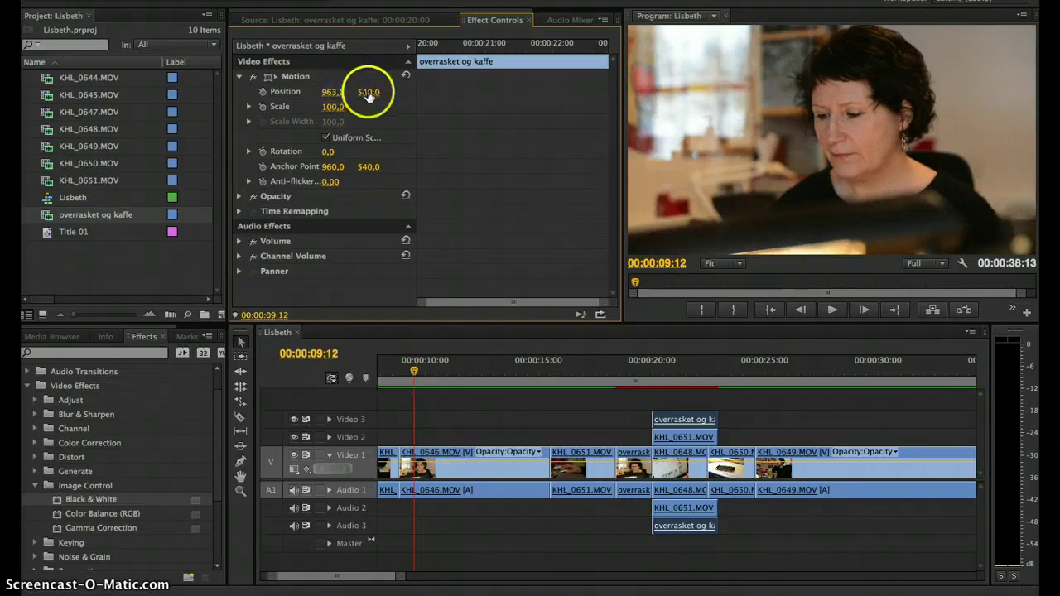
left_click(682, 368)
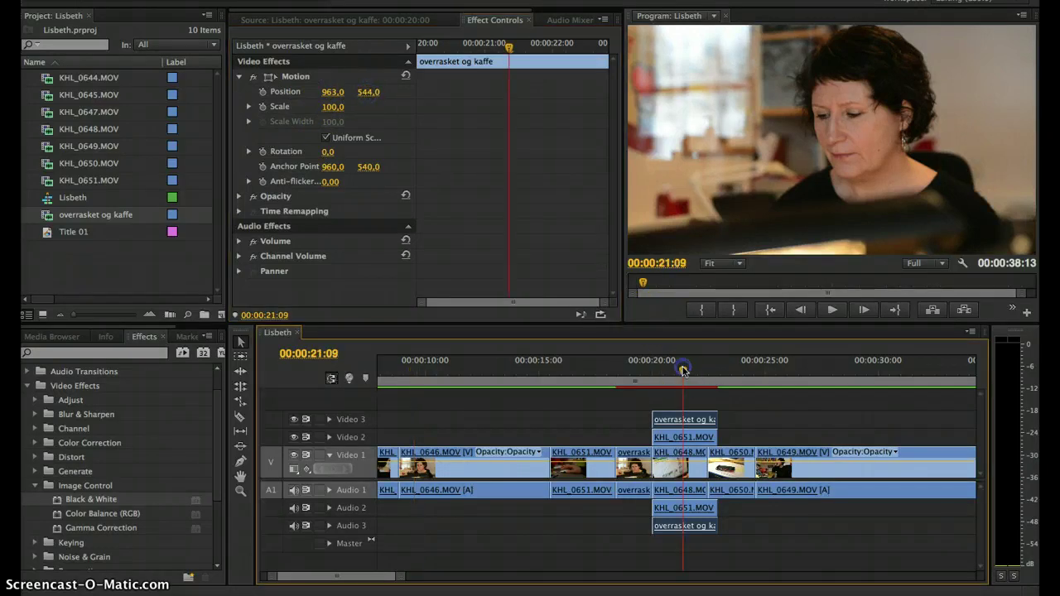
left_click(366, 92)
key("shift+Up")
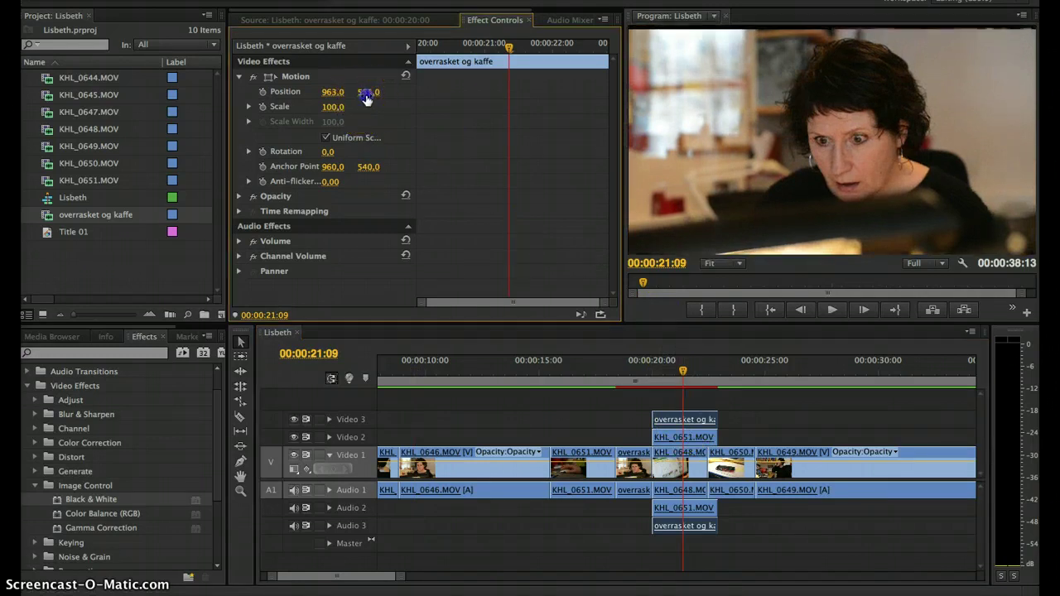
key("shift+Up")
key("shift+Up")
key("shift+Up")
key("shift+Up")
key("shift+Up")
key("shift+Up")
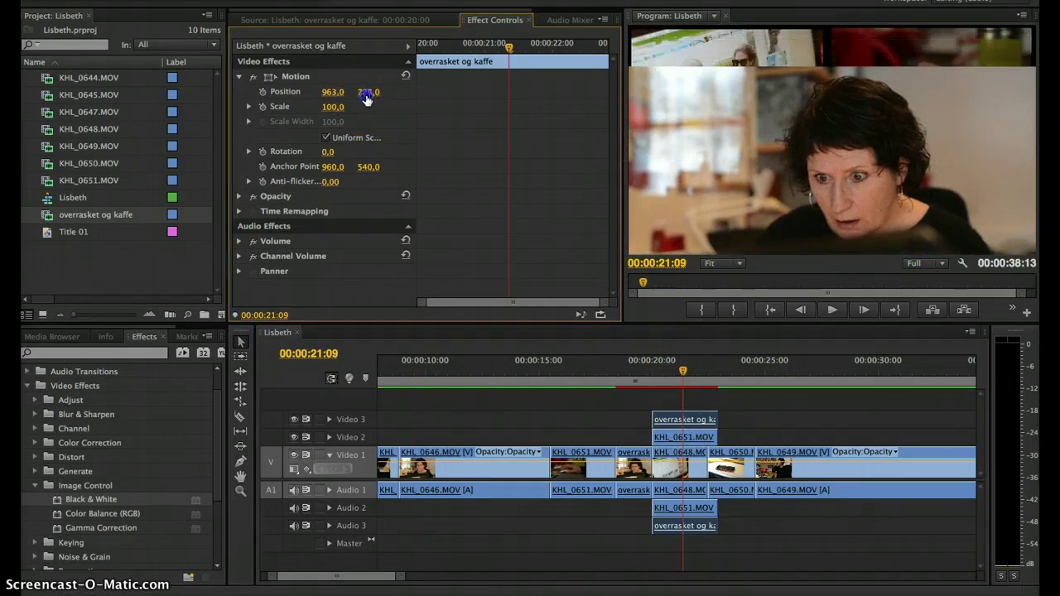
key("shift+Up")
key("shift+Up")
key("shift+Up")
key("shift+Up")
key("shift+Up")
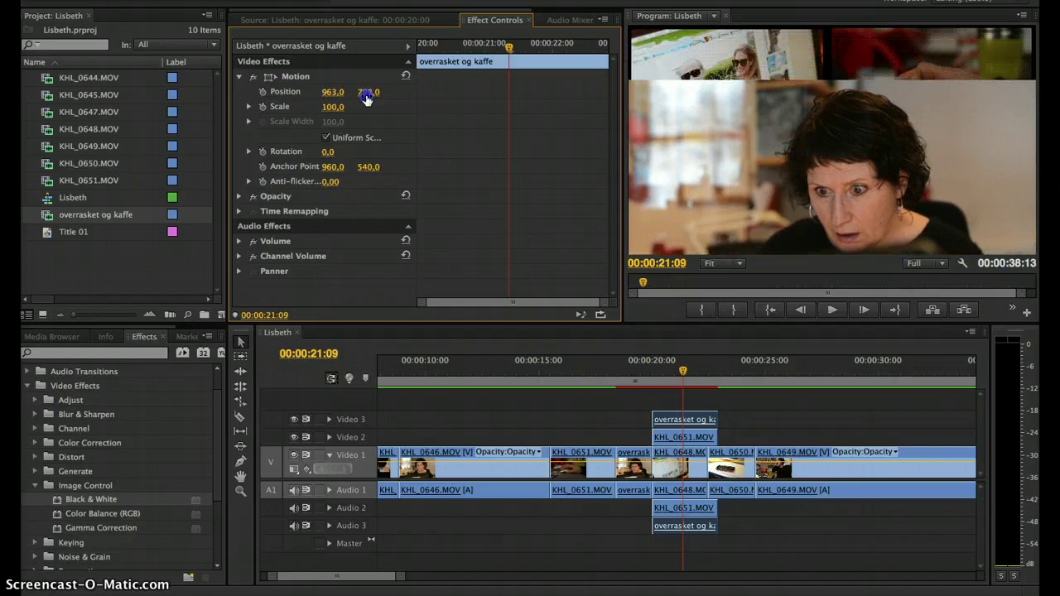
key("shift+Down")
key("shift+Down")
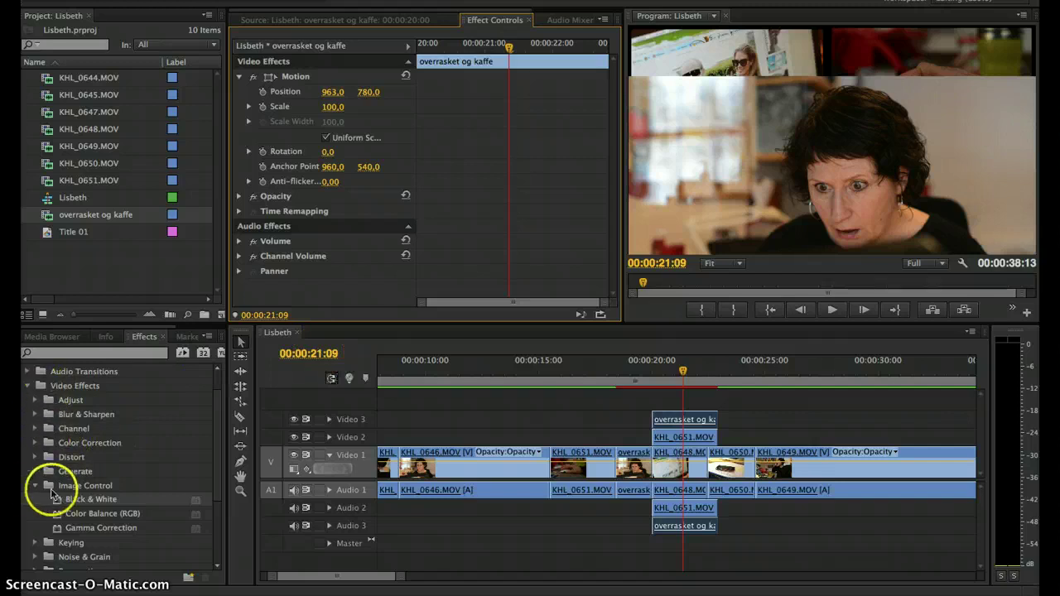
Step: Browse the Video Effects groups to reach the Transform category
left_click(33, 544)
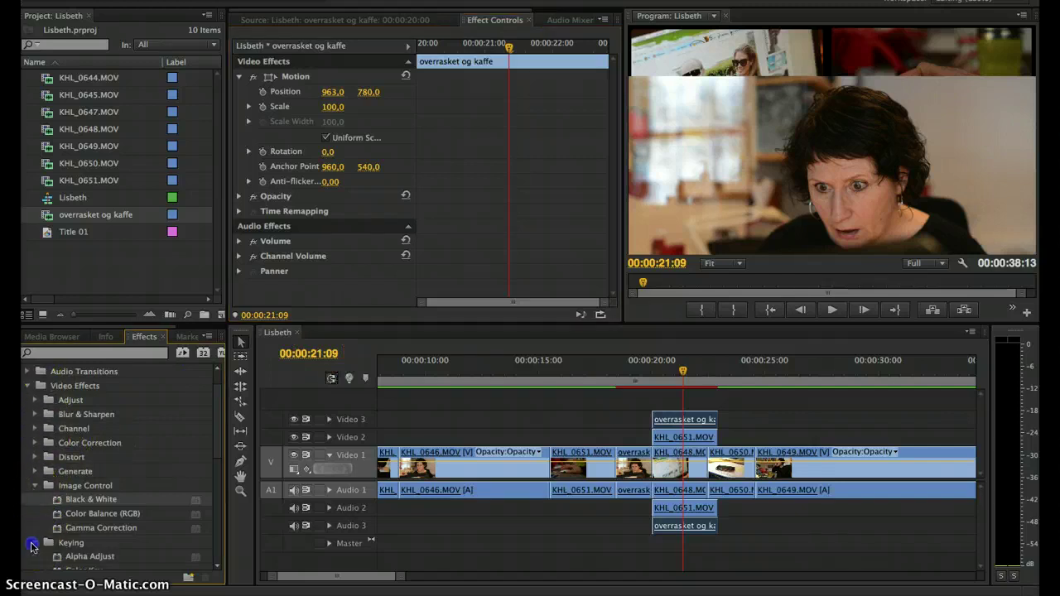
left_click(34, 544)
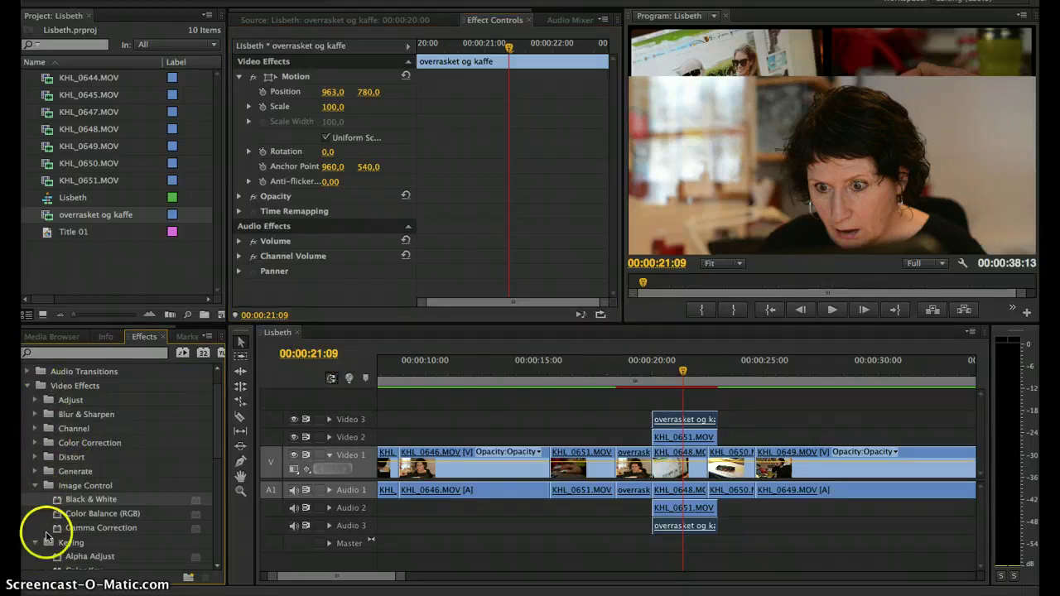
left_click(35, 486)
scroll(77, 499, "down", 2)
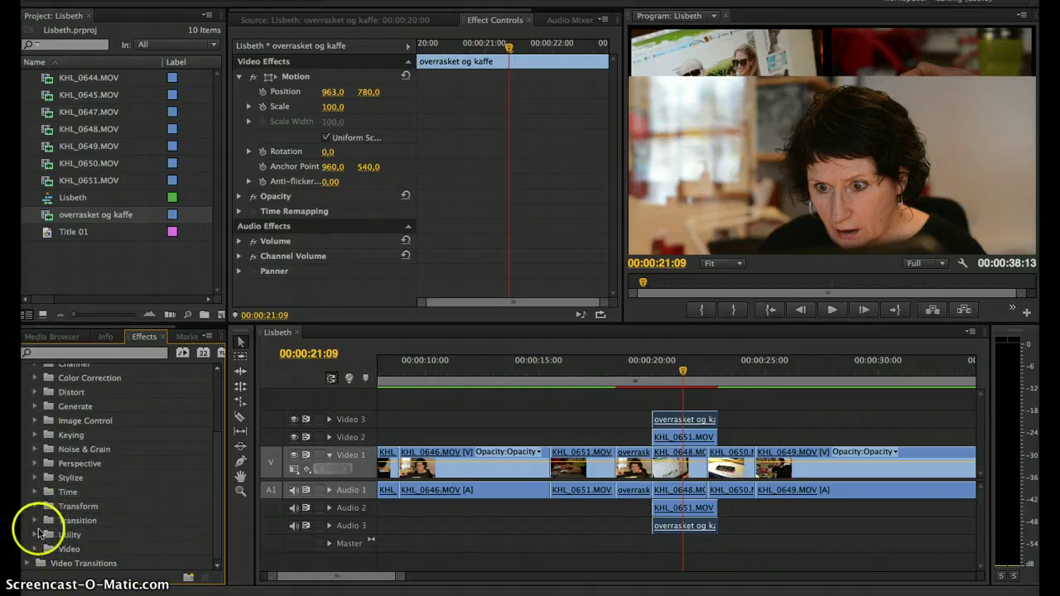
left_click(34, 520)
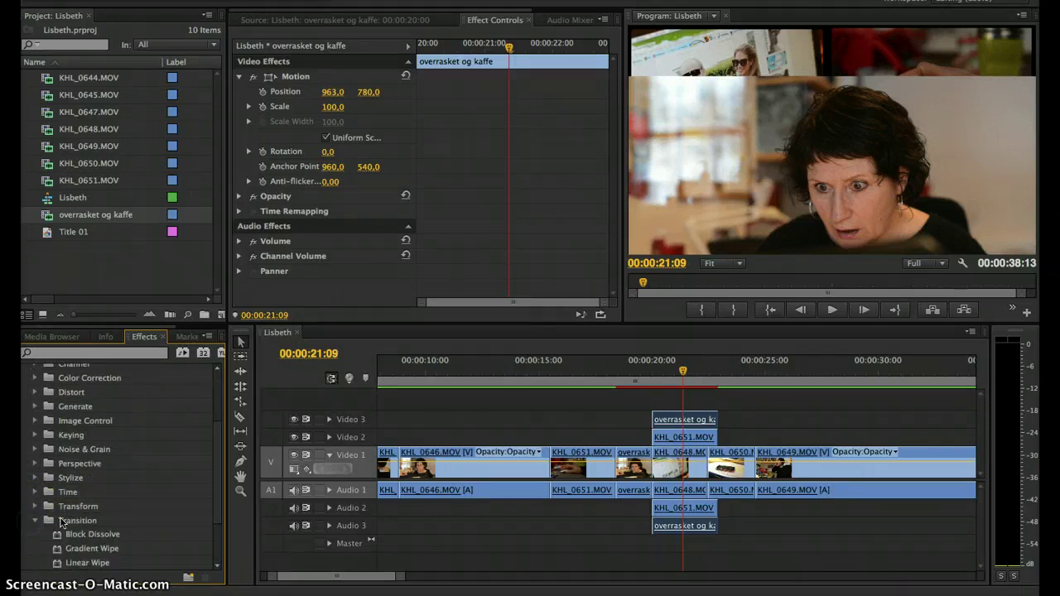
scroll(61, 521, "down", 2)
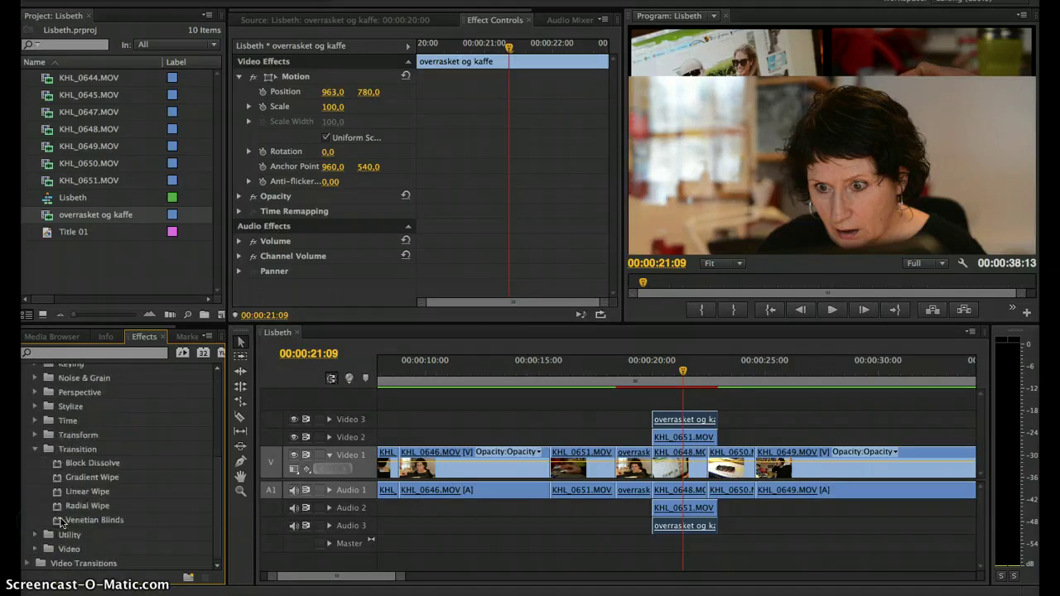
scroll(64, 503, "up", 1)
left_click(34, 450)
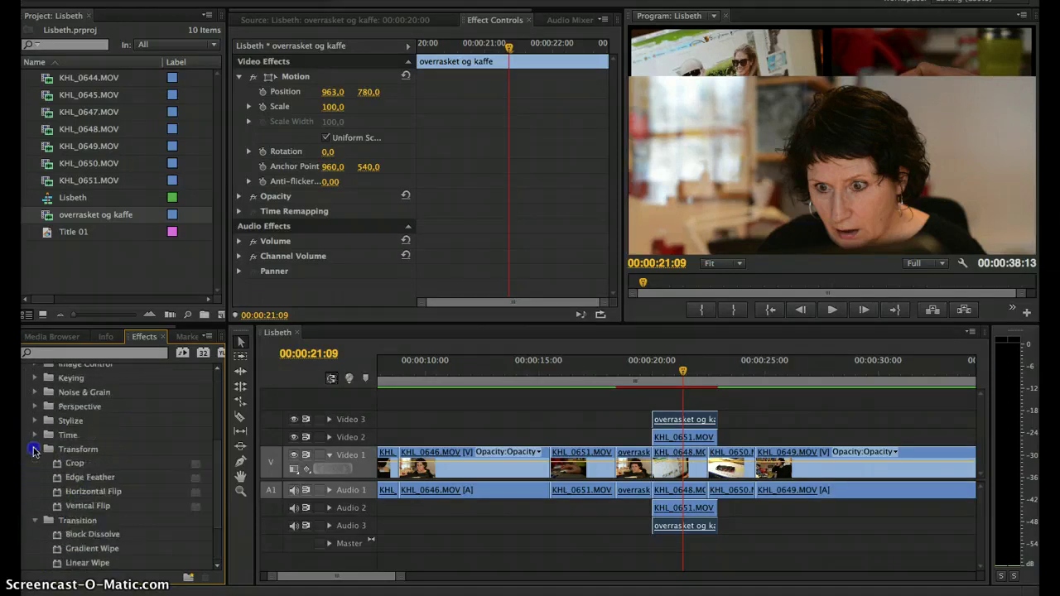
Step: Apply Crop with Top at 31% to overrasket og kaffe and render previews
left_click(64, 465)
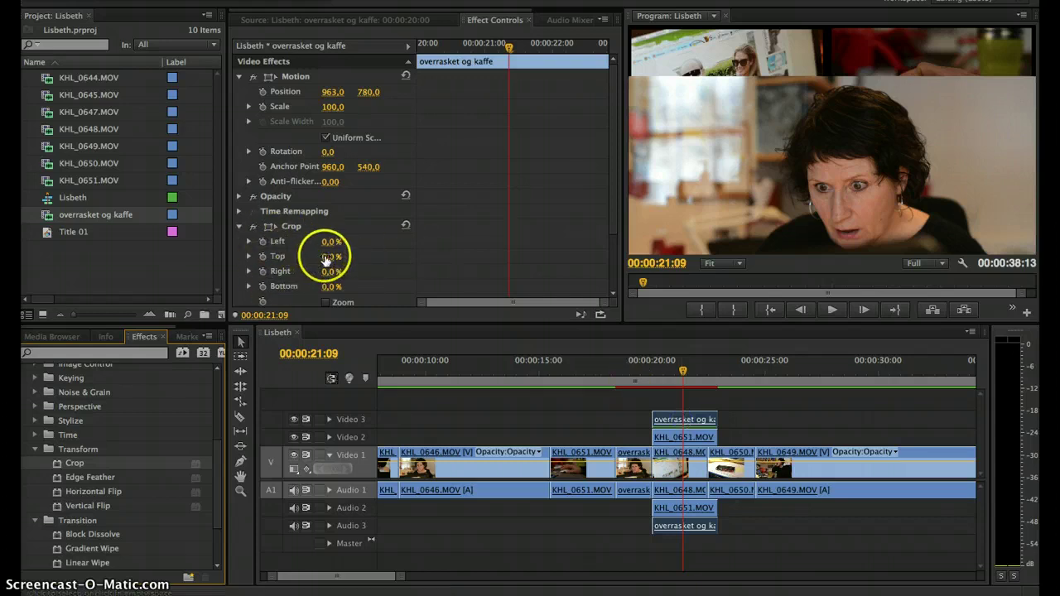
left_click_drag(327, 257, 325, 258)
type("31")
key("Return")
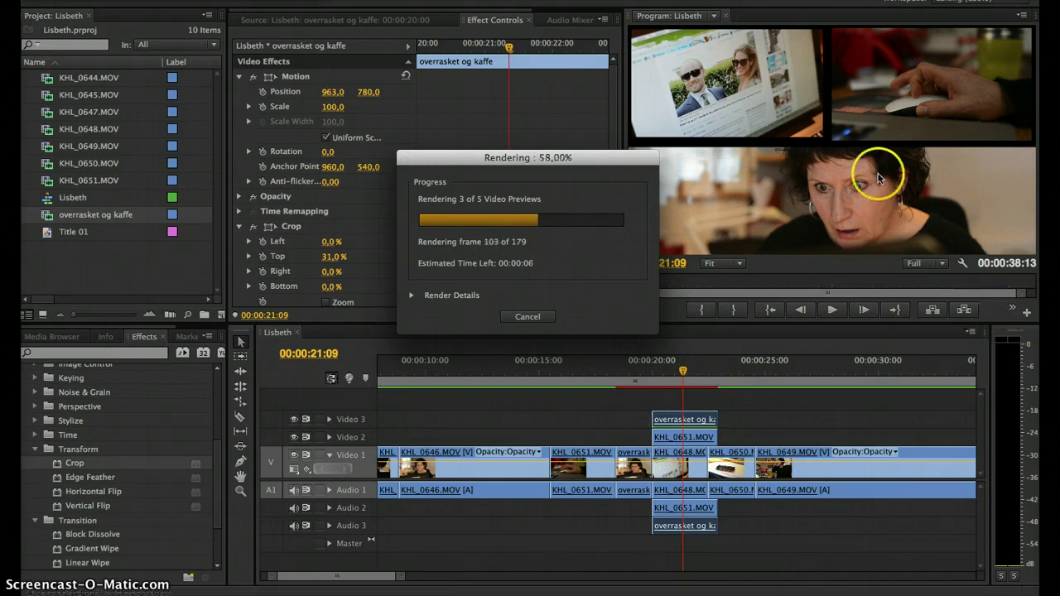
Step: Play back the split-screen section from just before it starts
left_click(772, 176)
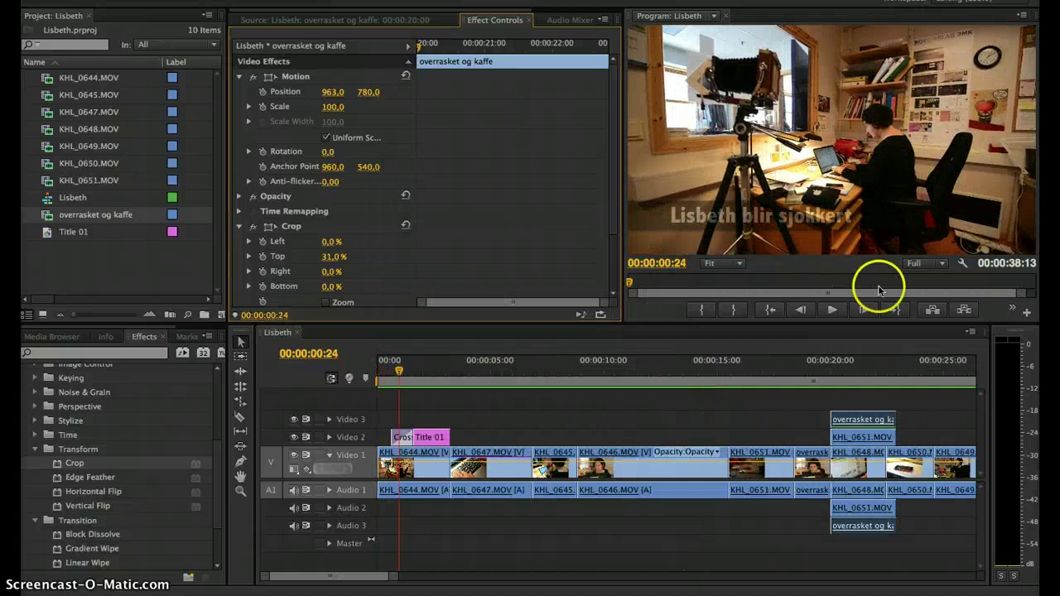
left_click(828, 364)
key("space")
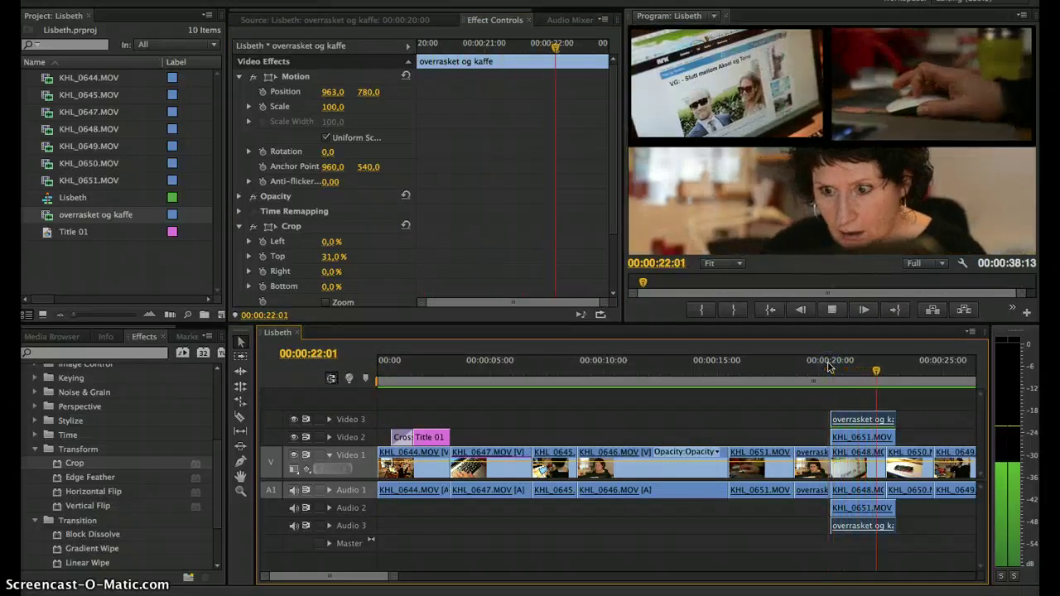
key("space")
Step: Trim the V3/V2 overlay clips' out points at 00:00:23:01 to end with KHL_0648
left_click(856, 368)
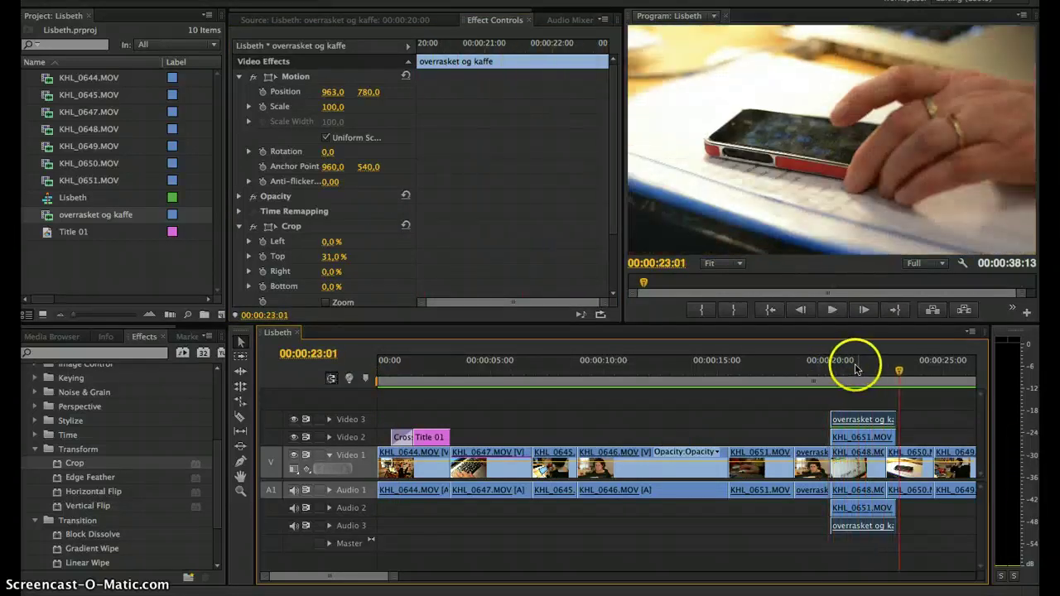
left_click(889, 409)
left_click(892, 420)
left_click_drag(894, 505, 884, 505)
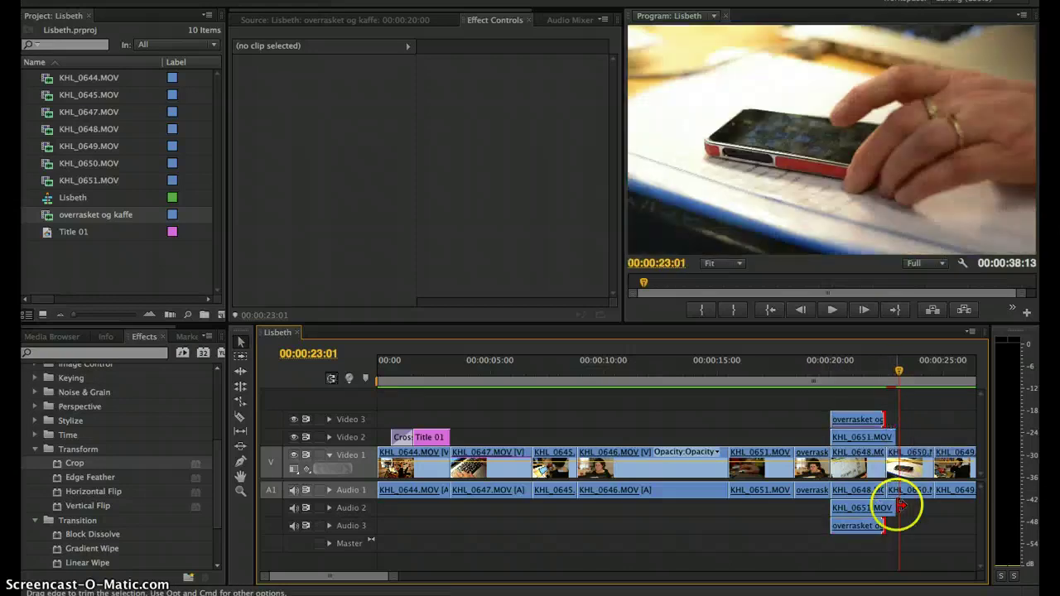
Step: Replay the trimmed split-screen from about 00:00:20:05 and clear the trim edge selection
left_click(828, 374)
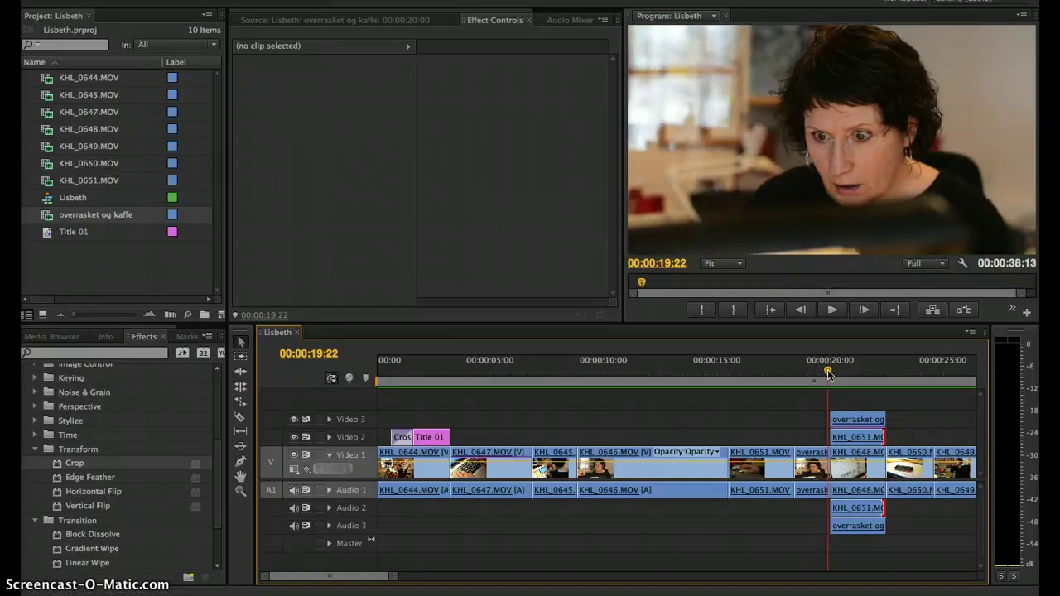
key("space")
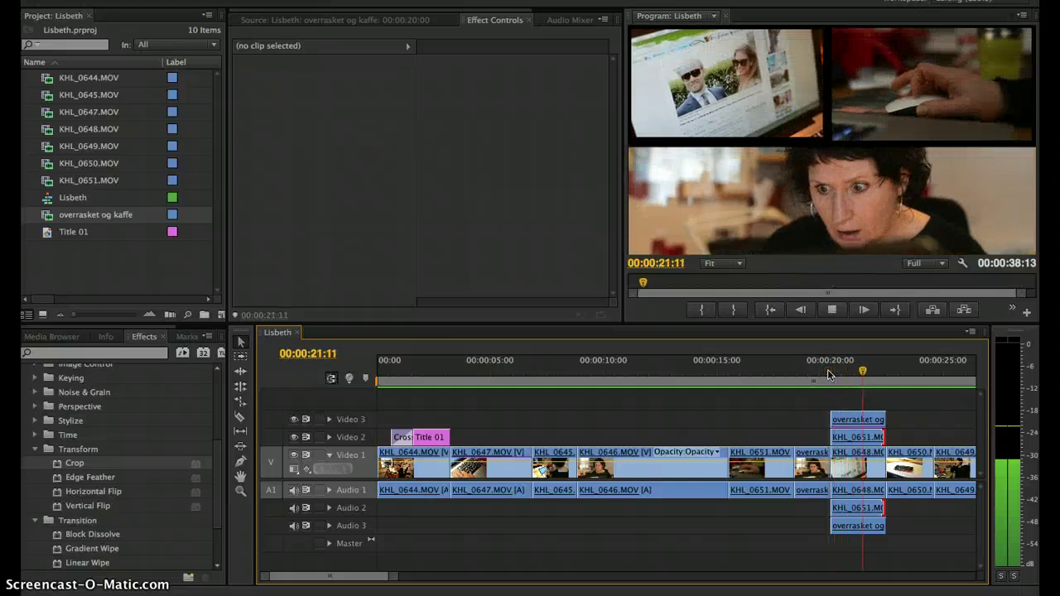
key("space")
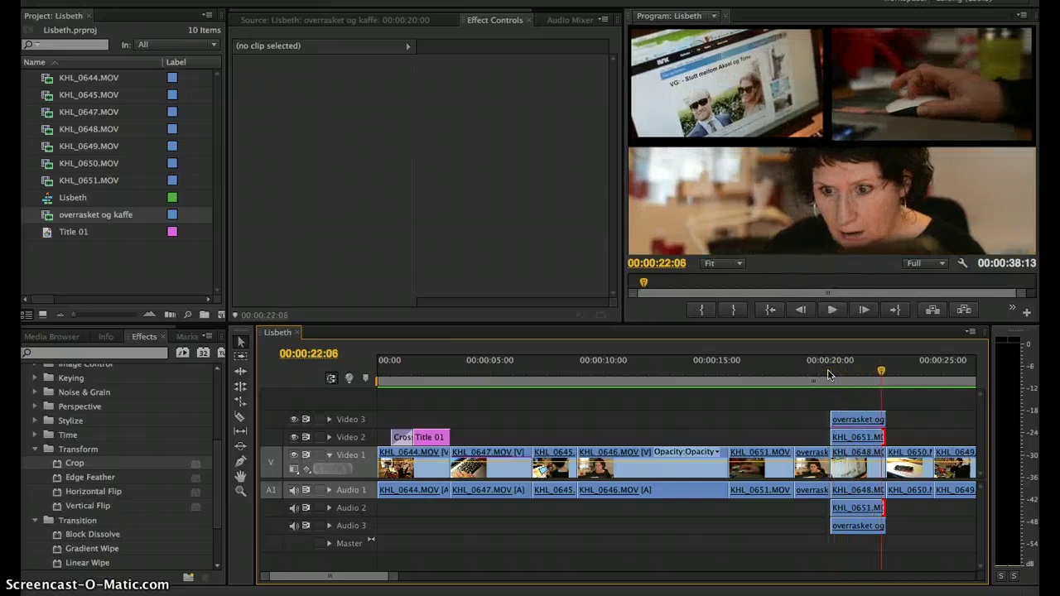
left_click_drag(869, 375, 838, 368)
key("space")
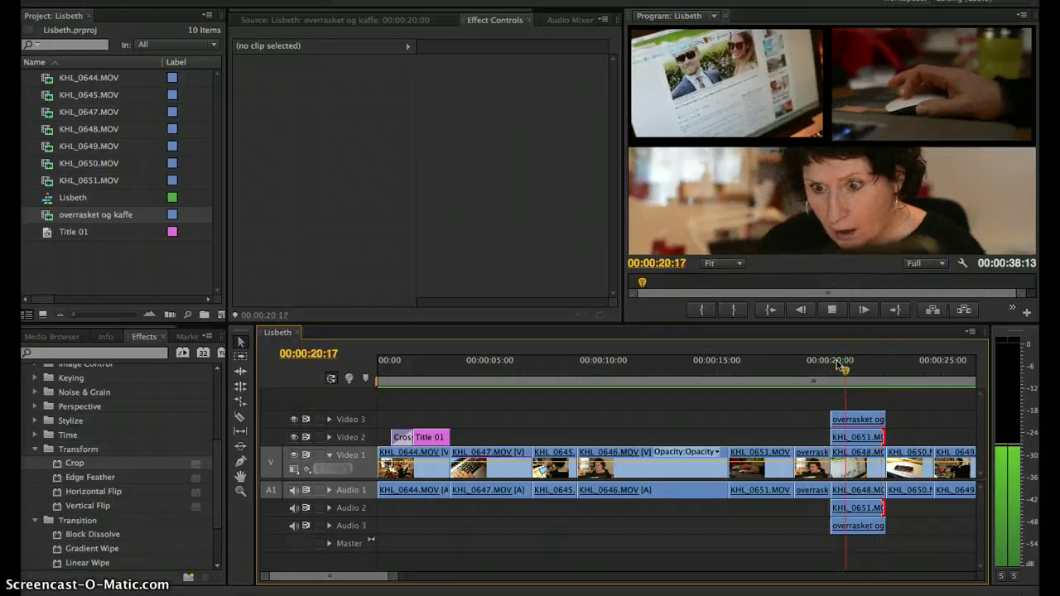
left_click(935, 443)
left_click(874, 465)
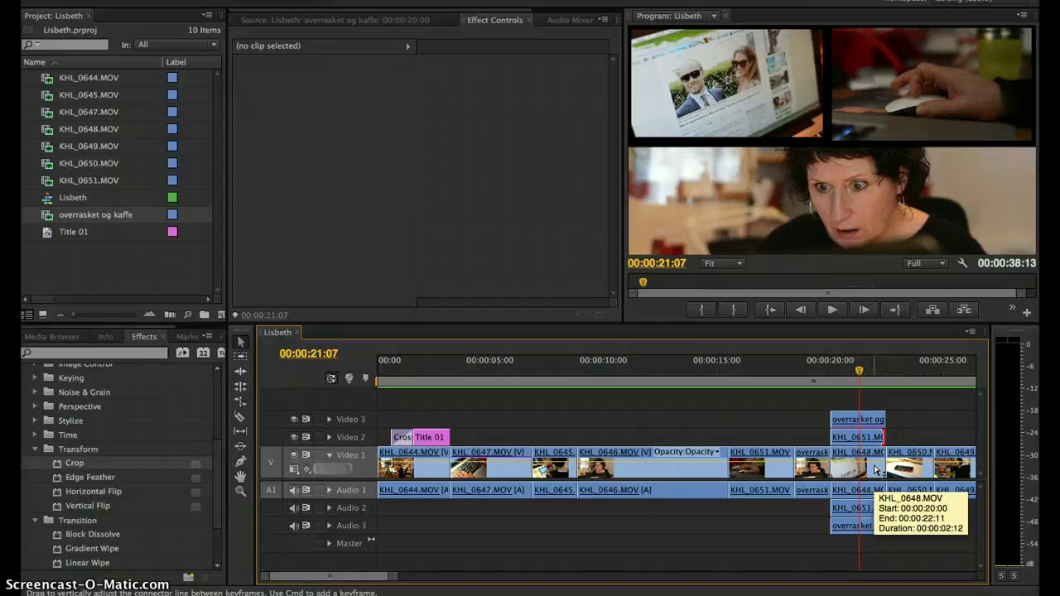
left_click(875, 465)
left_click(899, 436)
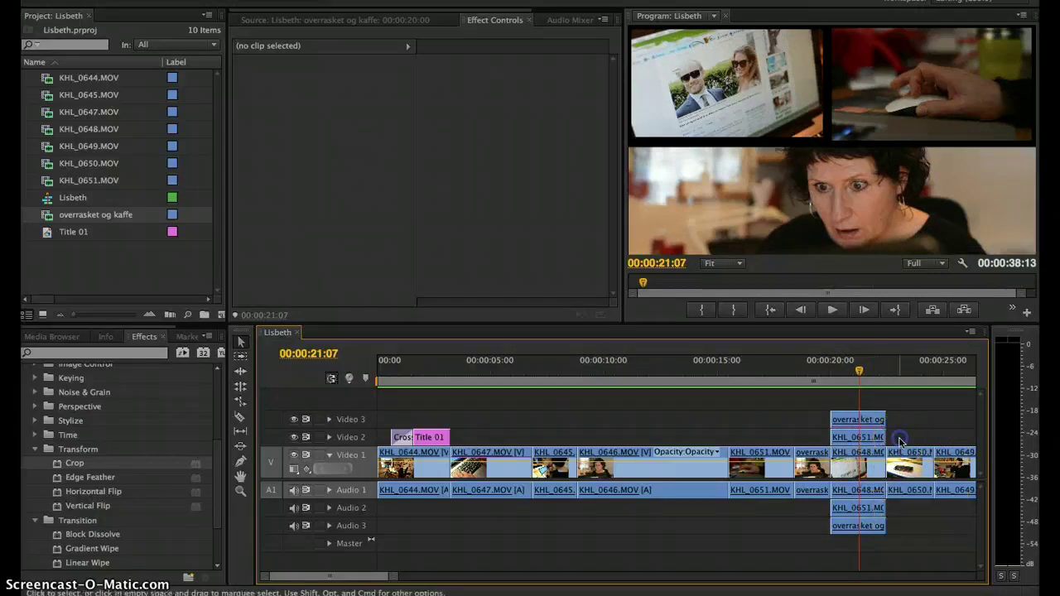
Step: Lock Video 3 and delete the overrasket og kaffe audio clip from Audio 3
left_click(833, 466)
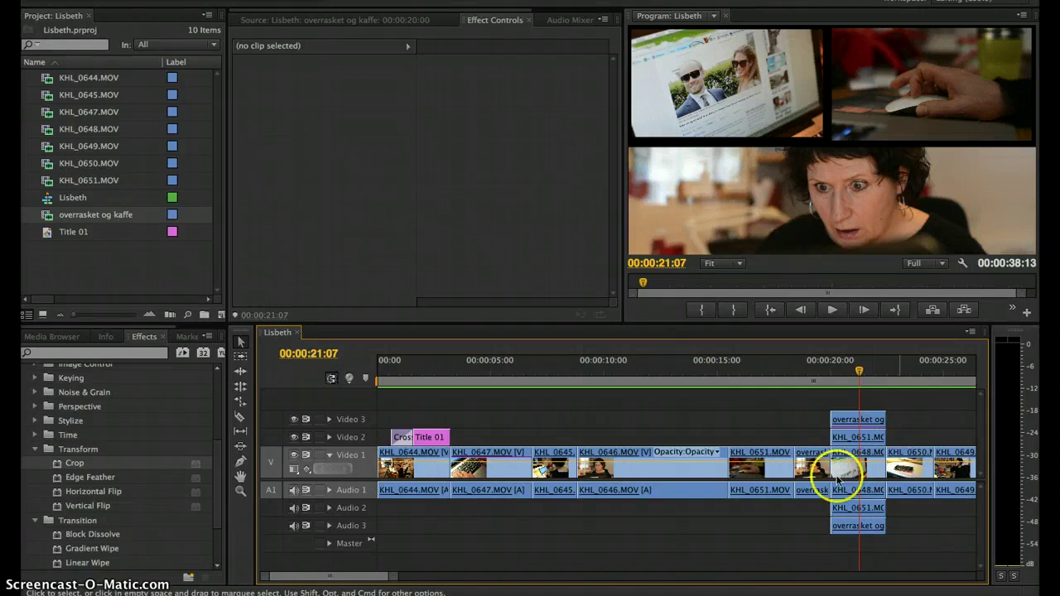
left_click(820, 502)
left_click(856, 519)
left_click(856, 538)
left_click(851, 522)
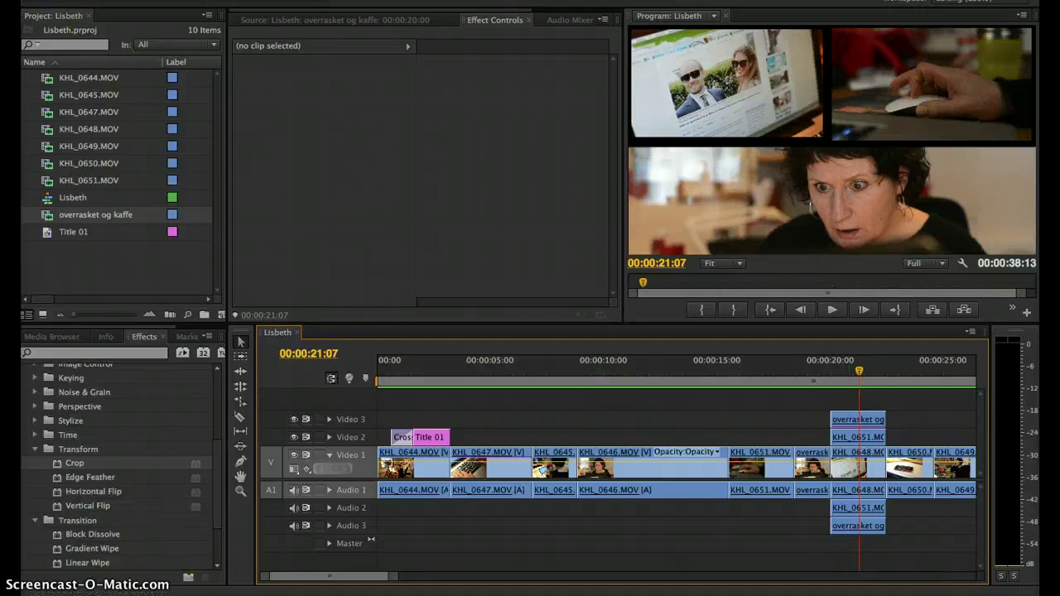
left_click(856, 523)
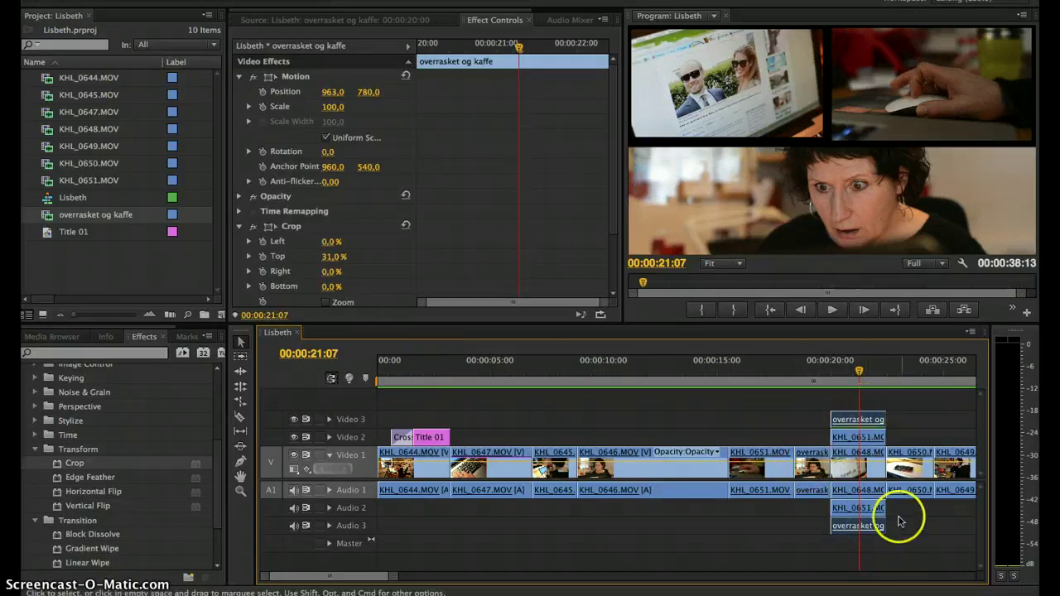
left_click(319, 419)
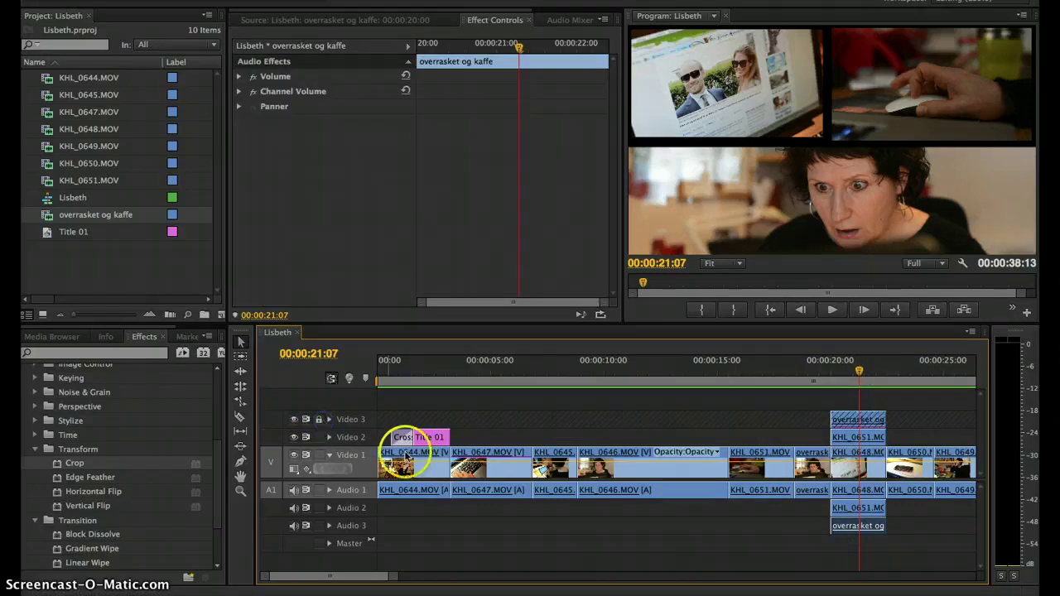
left_click(861, 527)
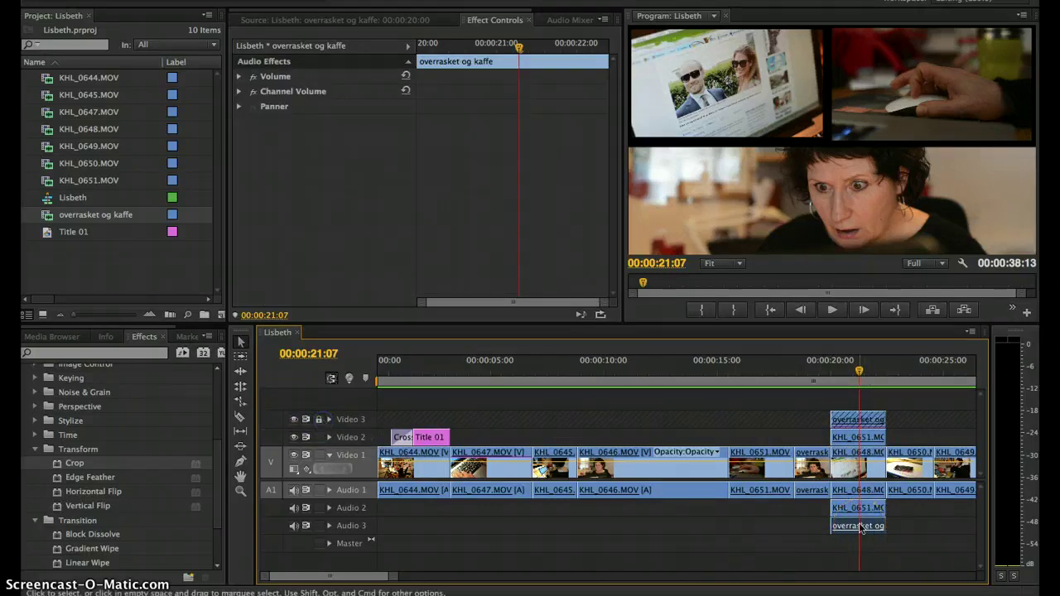
key("Delete")
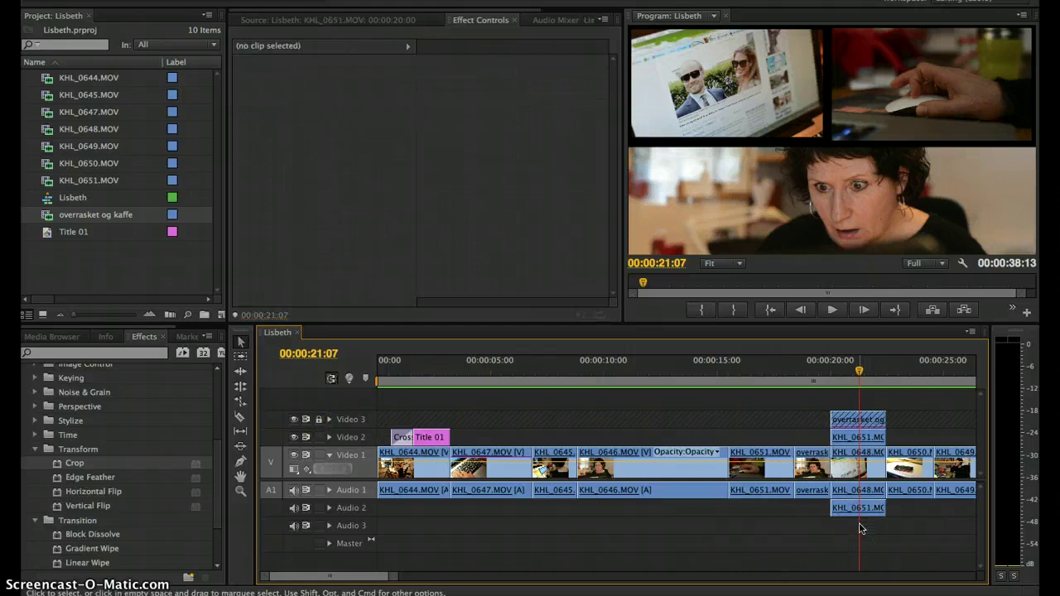
left_click_drag(858, 522, 778, 474)
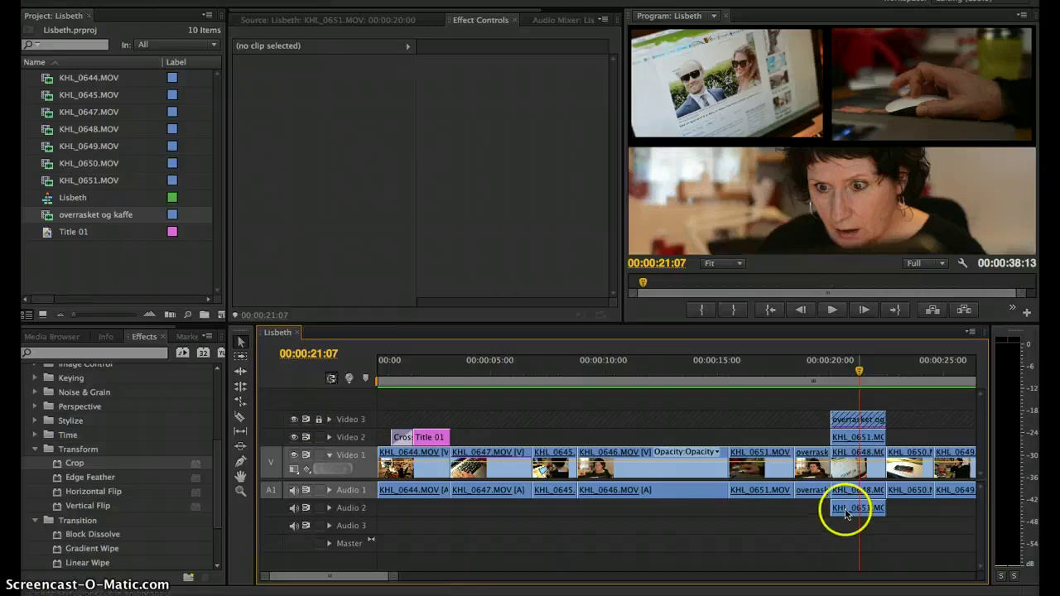
Step: Toggle locks on Video 3, Video 2, Video 1 and Audio 1, leaving all tracks unlocked
left_click(317, 418)
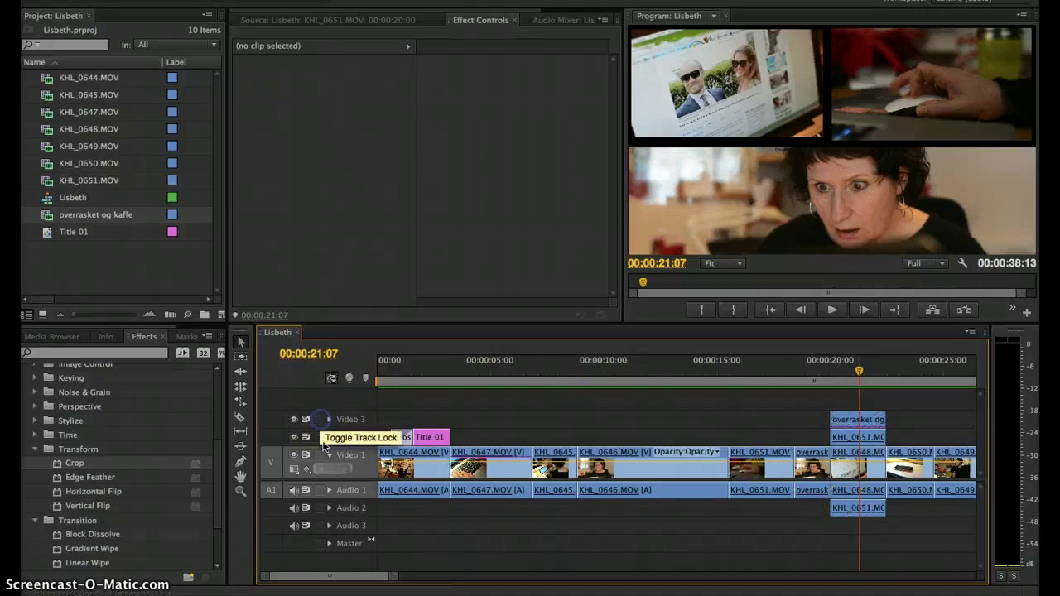
left_click(320, 419)
left_click(319, 437)
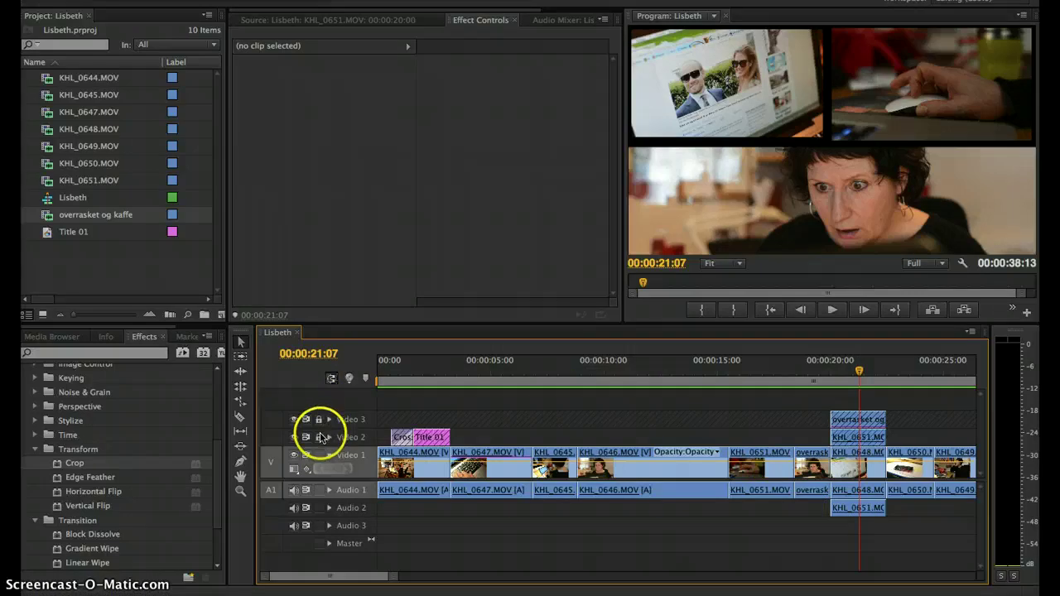
left_click(319, 455)
left_click(319, 490)
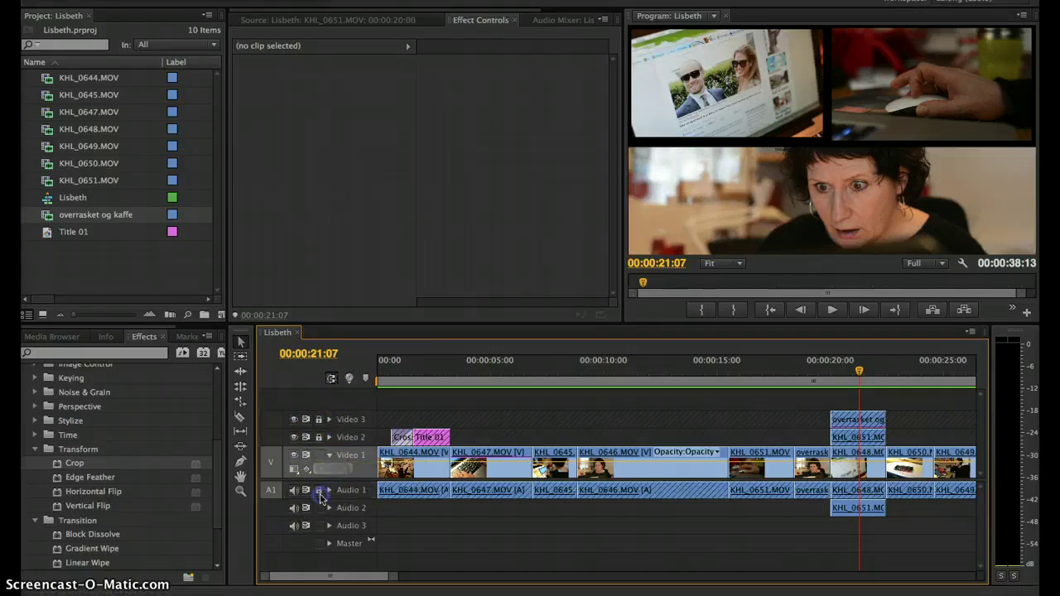
left_click(319, 490)
left_click(320, 436)
left_click(319, 419)
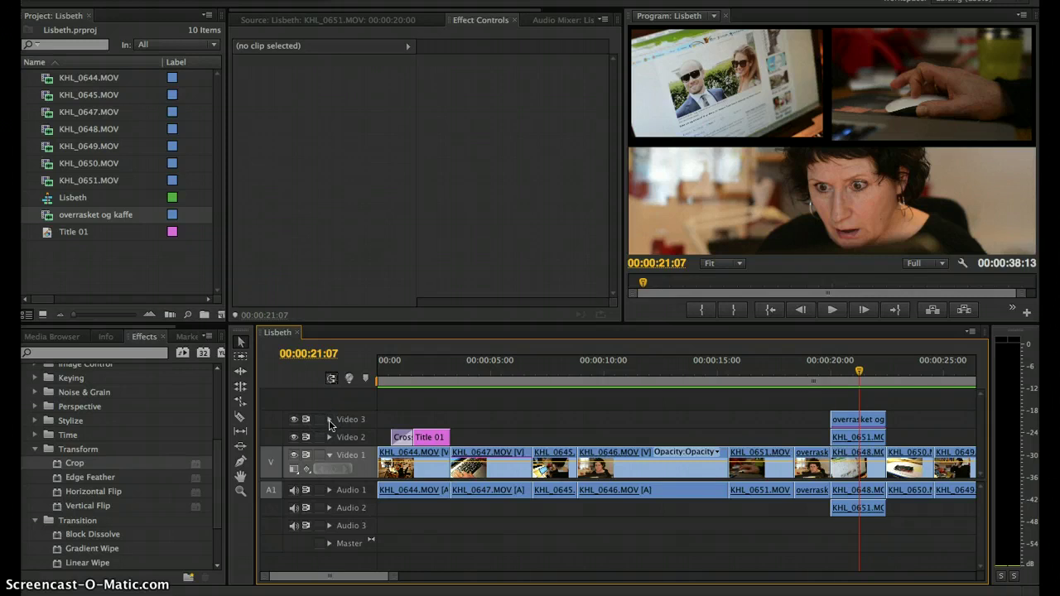
left_click(327, 405)
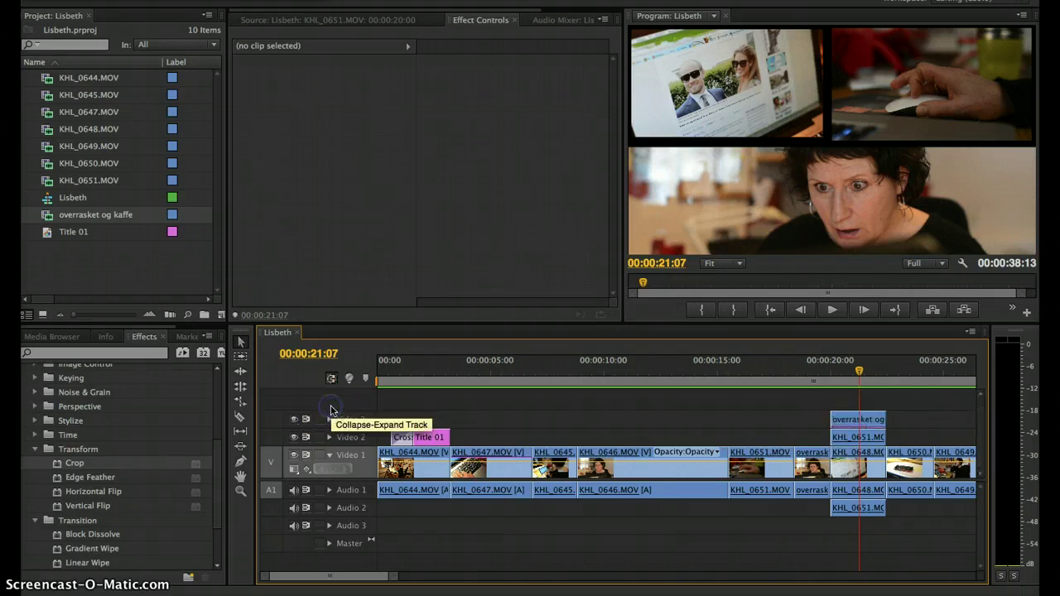